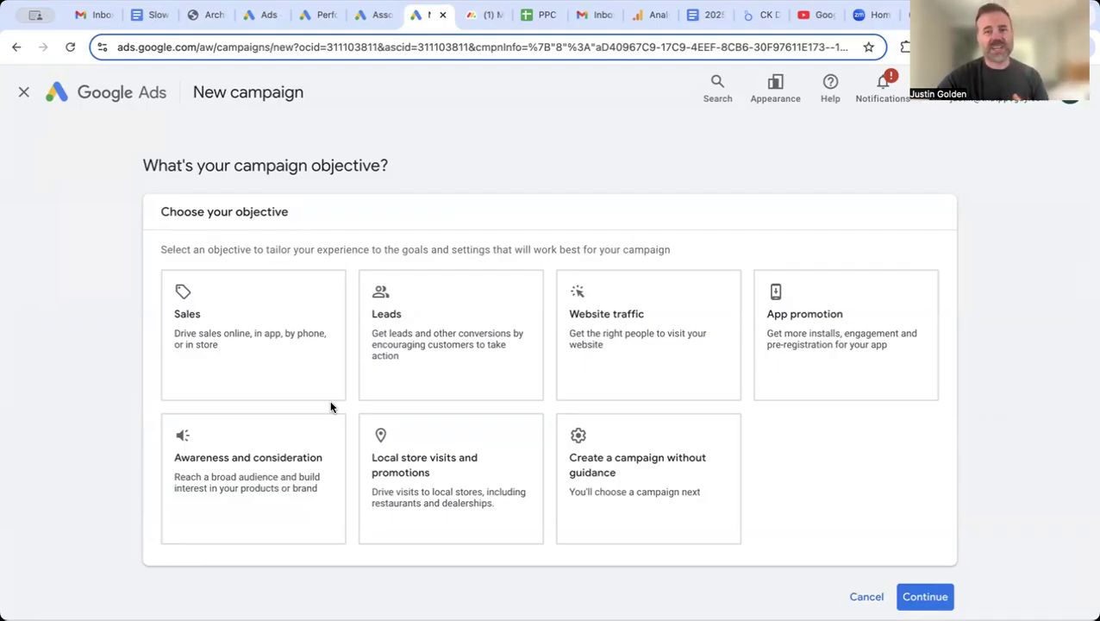
Step: Pick Leads as the objective and review its goals: Phone call leads, Submit lead forms, Other
click(435, 343)
scroll(437, 341, down, 1)
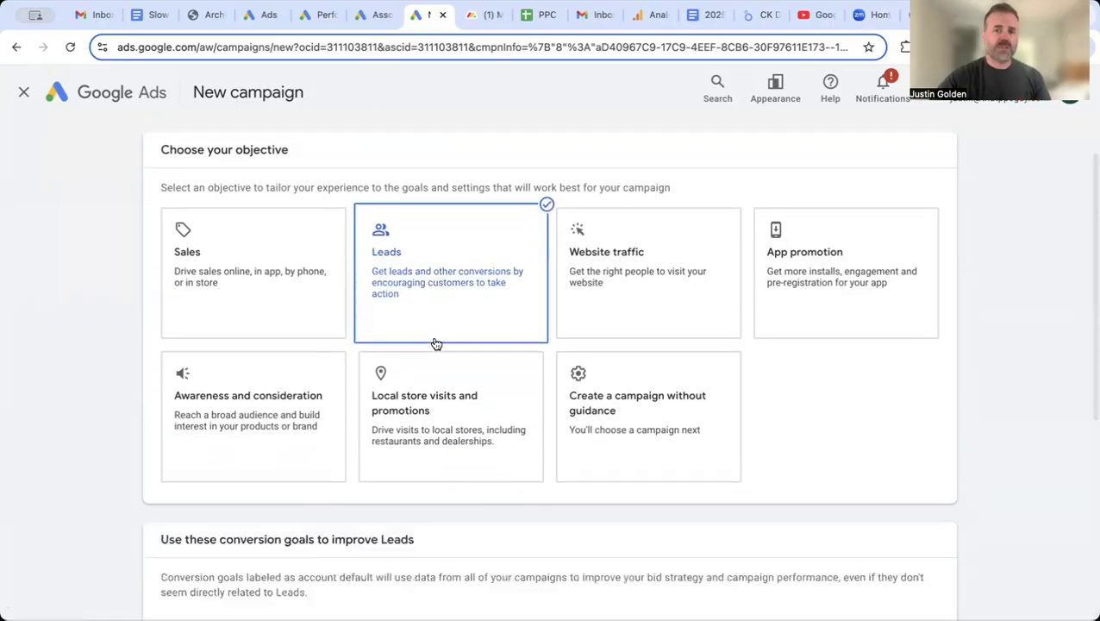
scroll(852, 492, down, 2)
scroll(851, 492, down, 3)
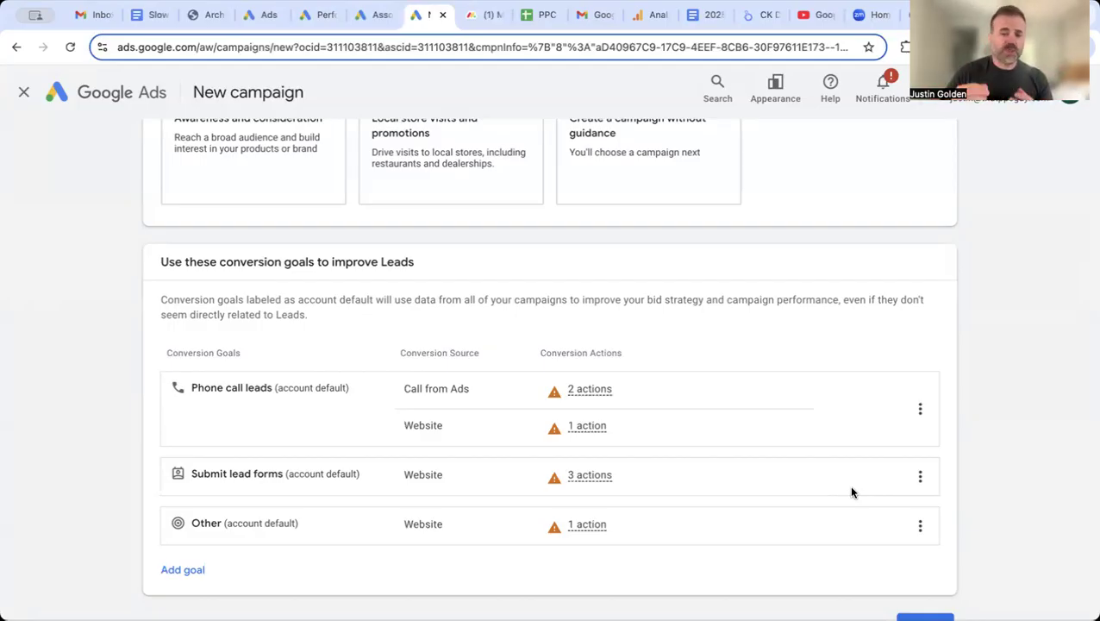
scroll(851, 491, down, 2)
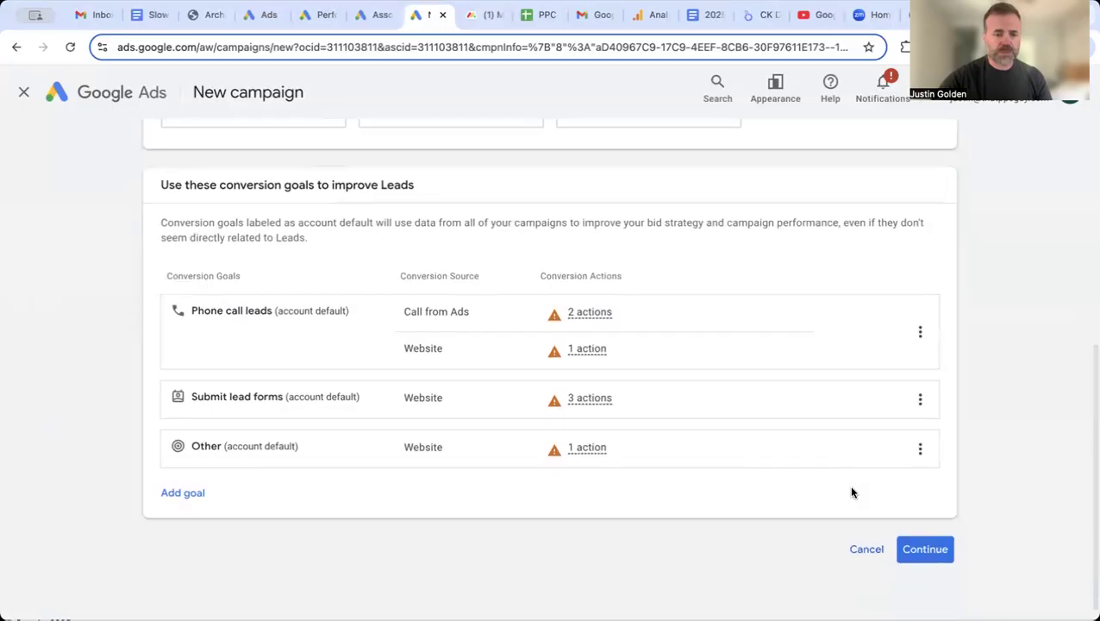
click(925, 549)
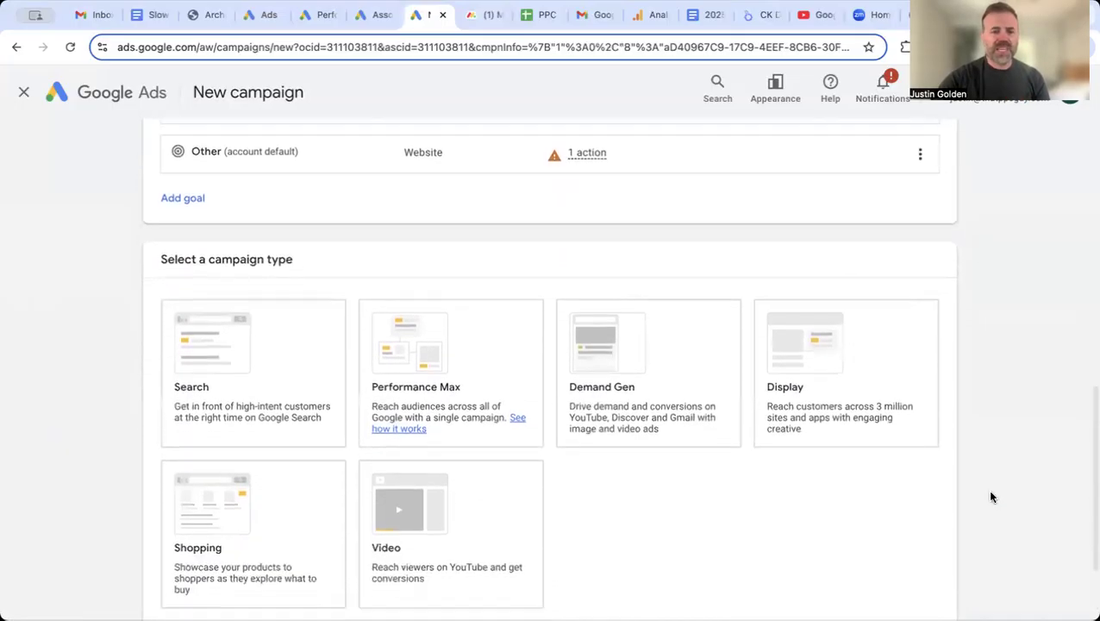
Step: Select Search as the campaign type to reveal the ways to reach the goal
scroll(992, 497, down, 2)
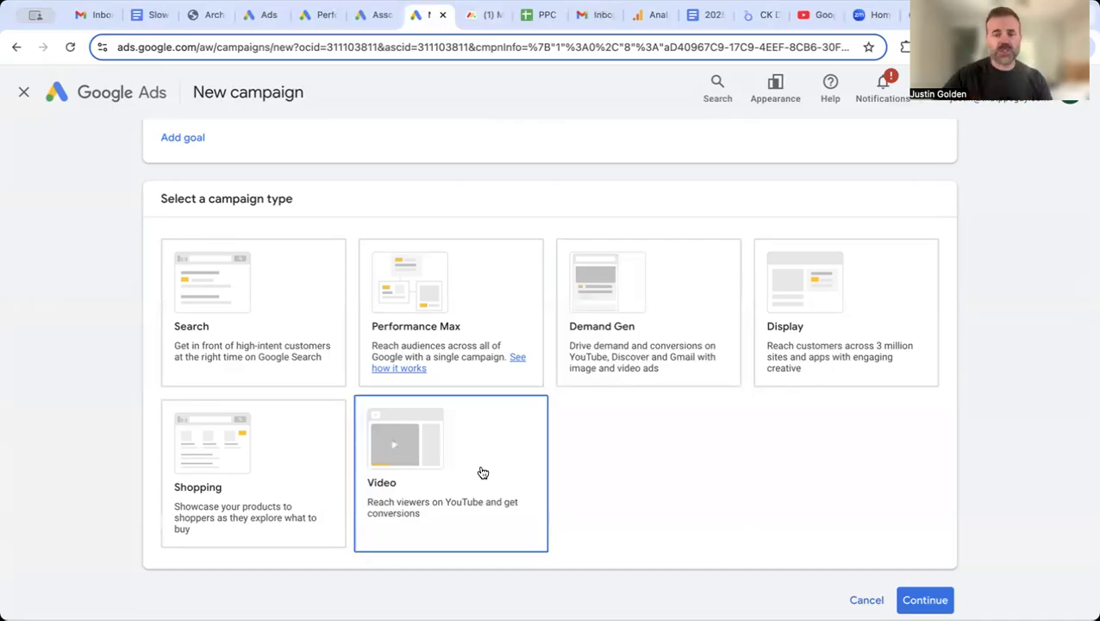
click(261, 319)
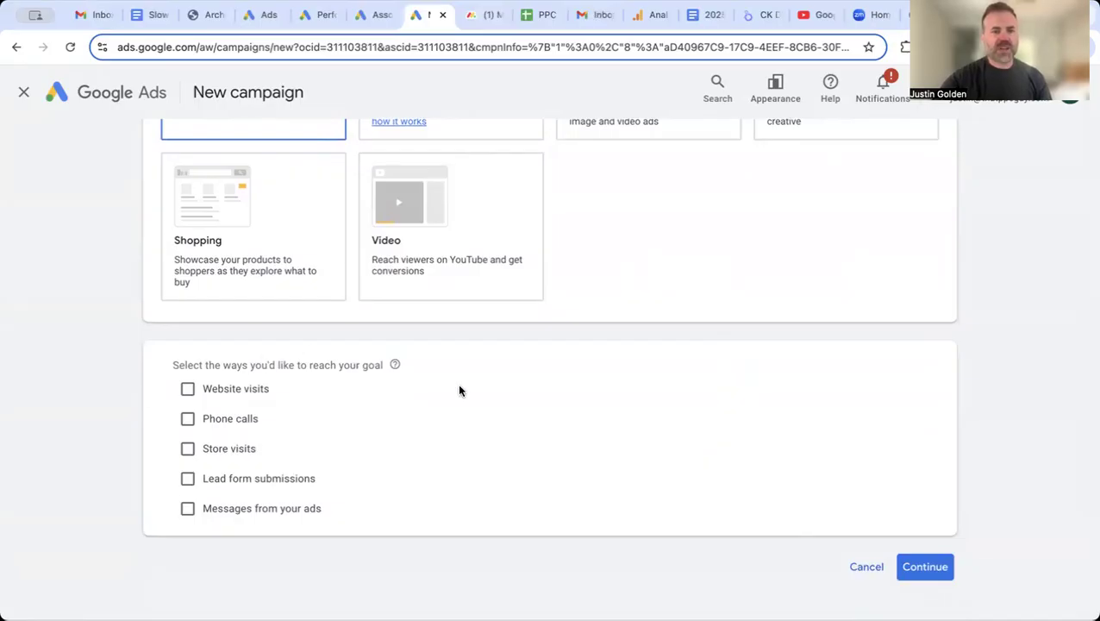
Step: Reach the goal via lead form submissions and phone calls, entering the business phone number
scroll(458, 389, down, 1)
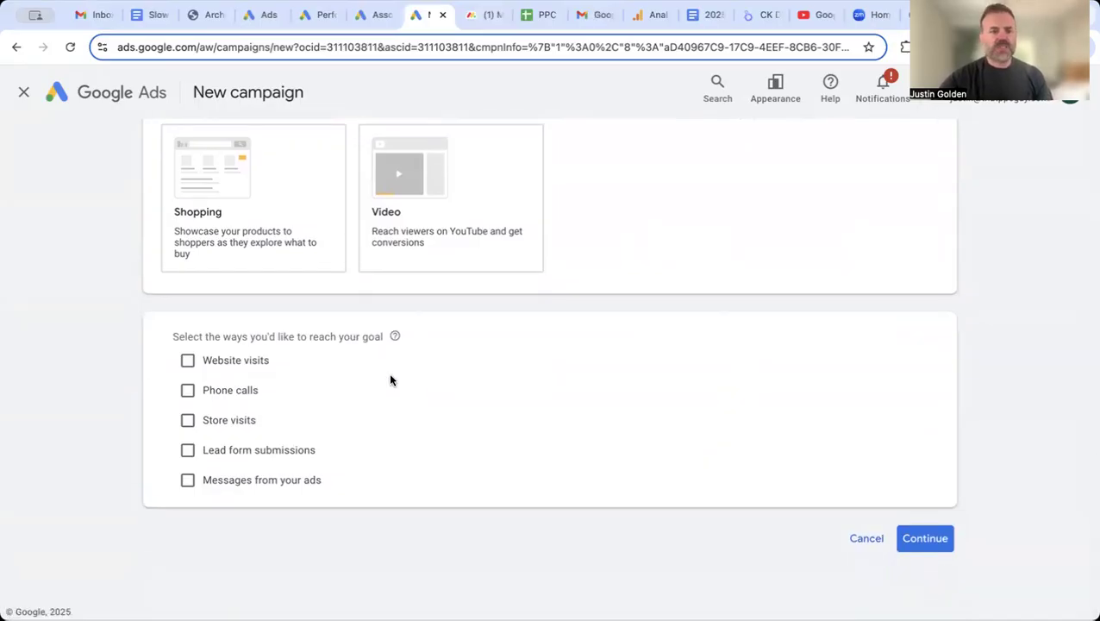
click(245, 456)
click(187, 390)
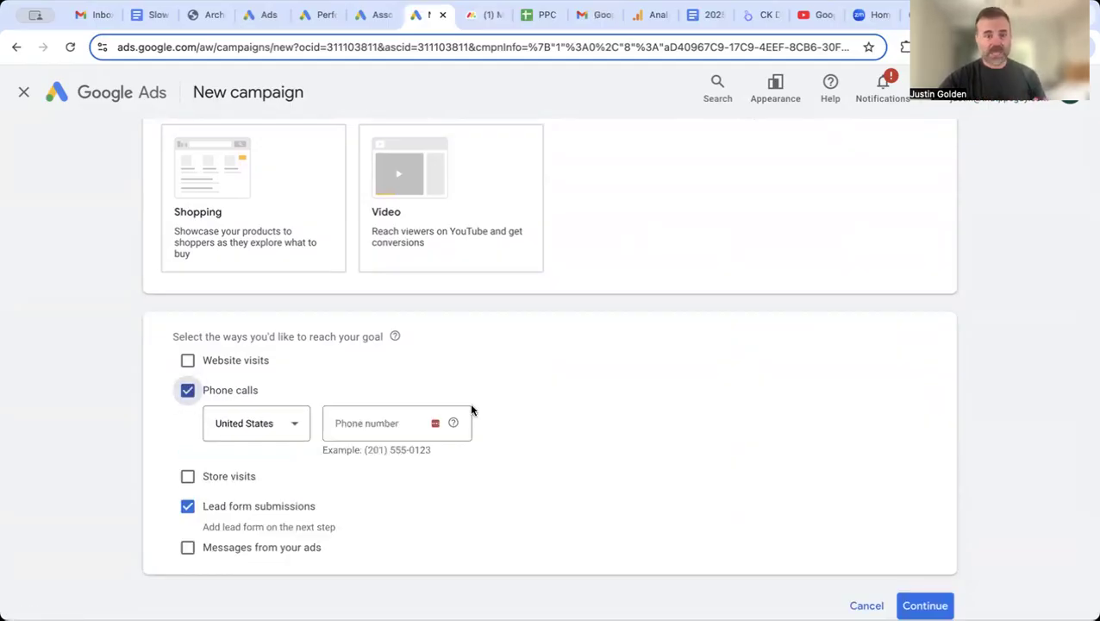
click(373, 424)
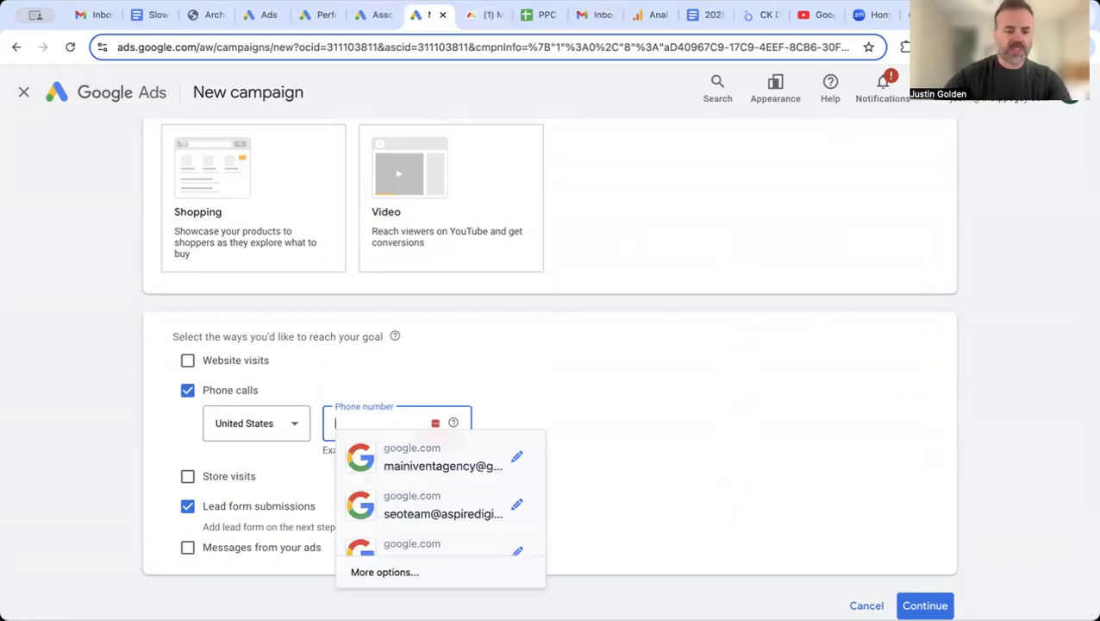
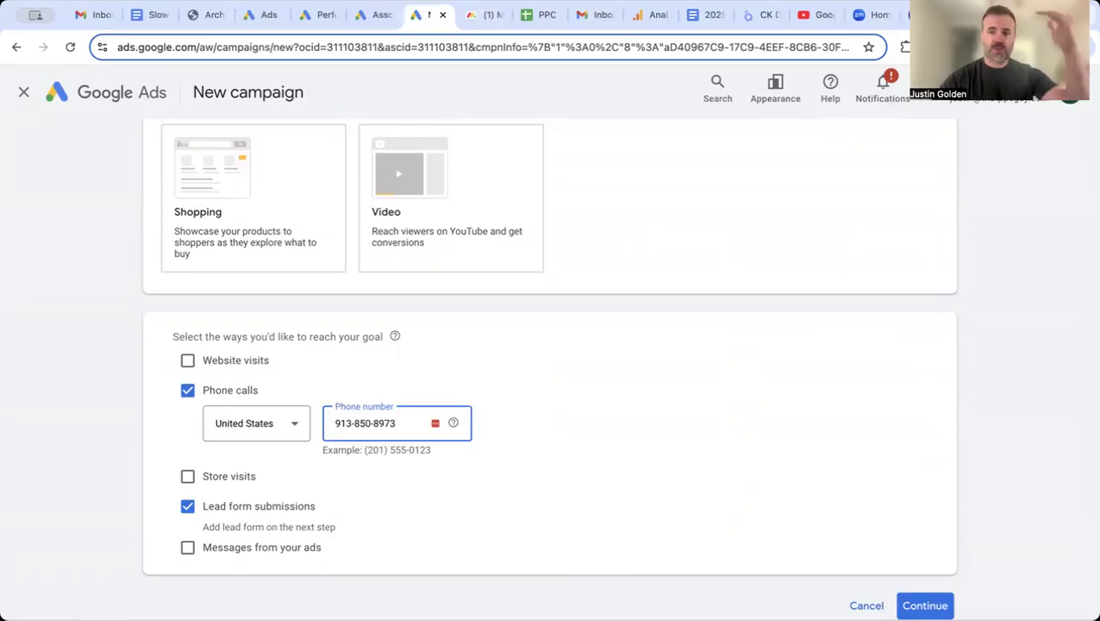
scroll(511, 480, down, 1)
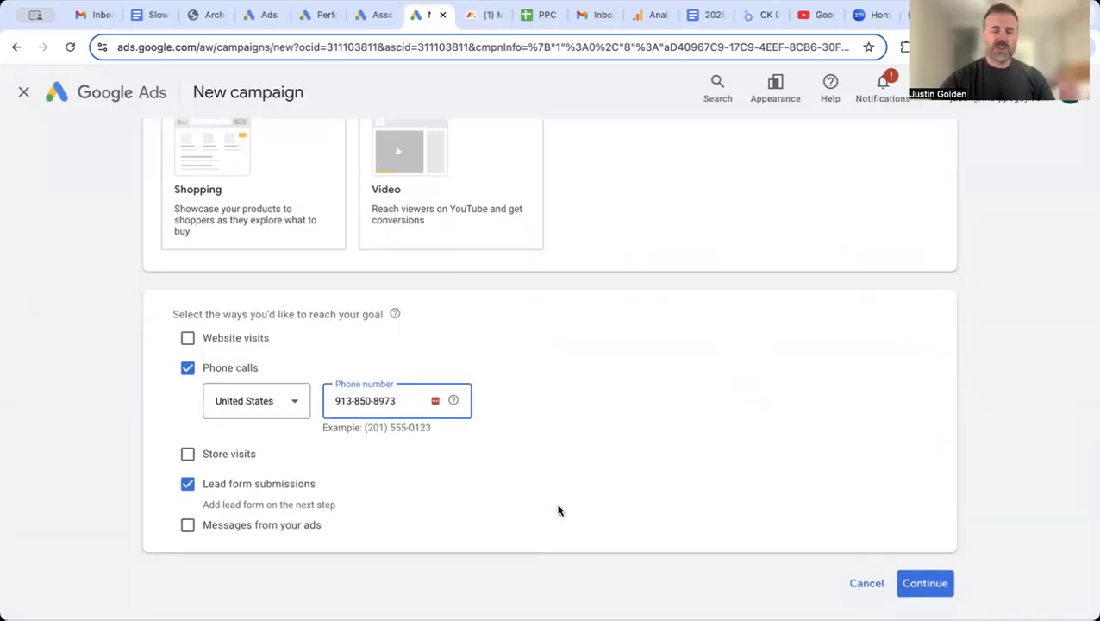
click(911, 591)
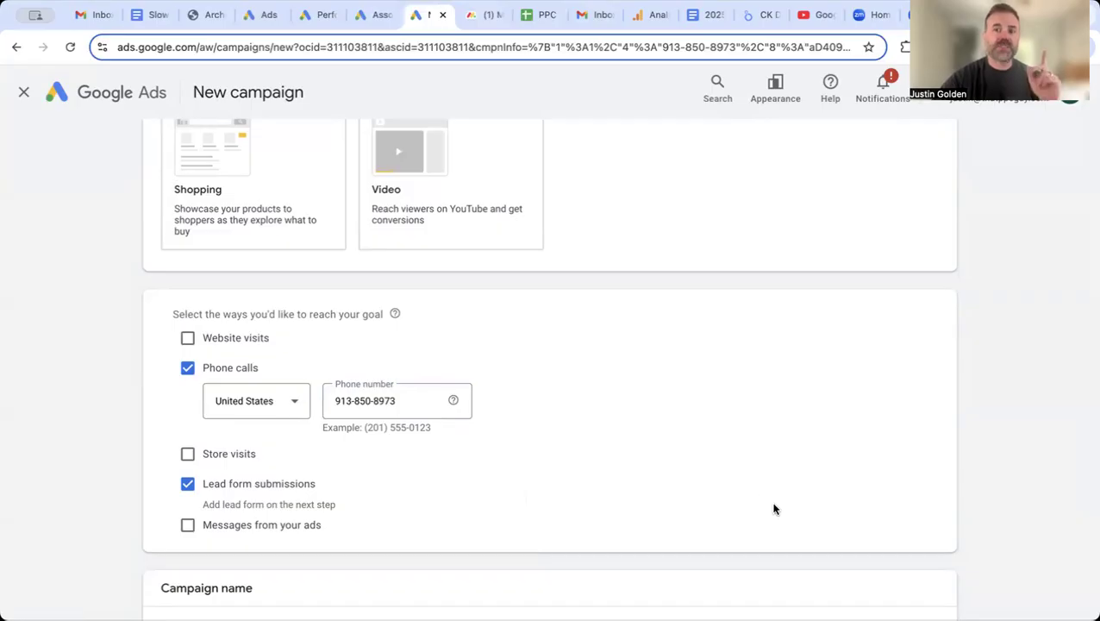
Step: Rename the campaign to 'Real Estate Leads' and continue
scroll(742, 474, down, 3)
scroll(741, 475, down, 3)
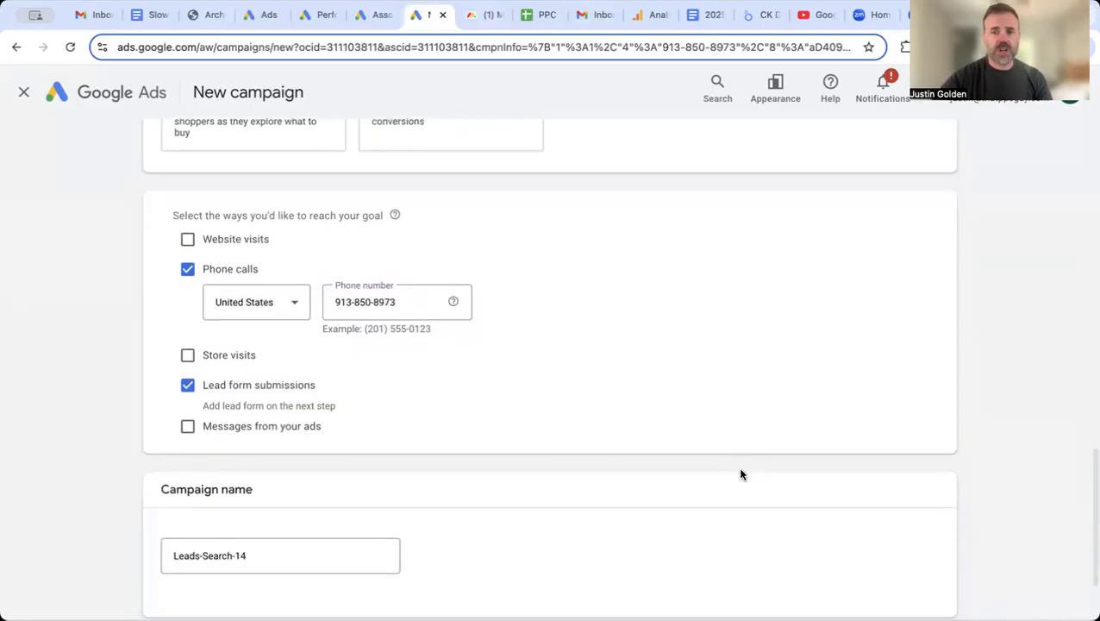
double_click(291, 440)
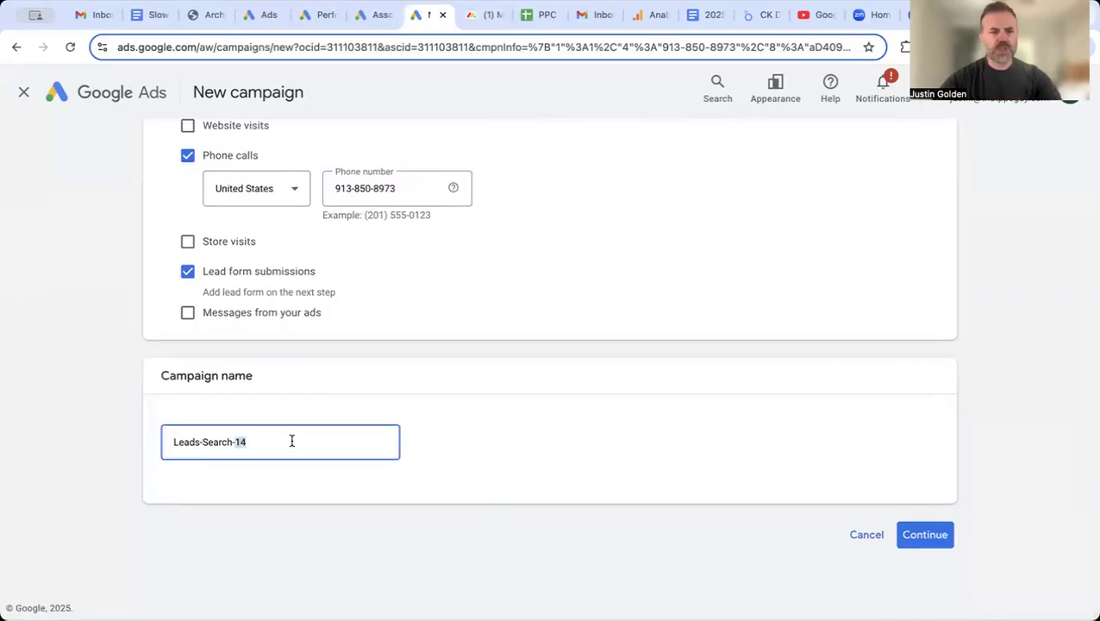
key(BackSpace)
key(BackSpace)
key(BackSpace)
key(BackSpace)
key(BackSpace)
key(BackSpace)
key(BackSpace)
key(BackSpace)
key(BackSpace)
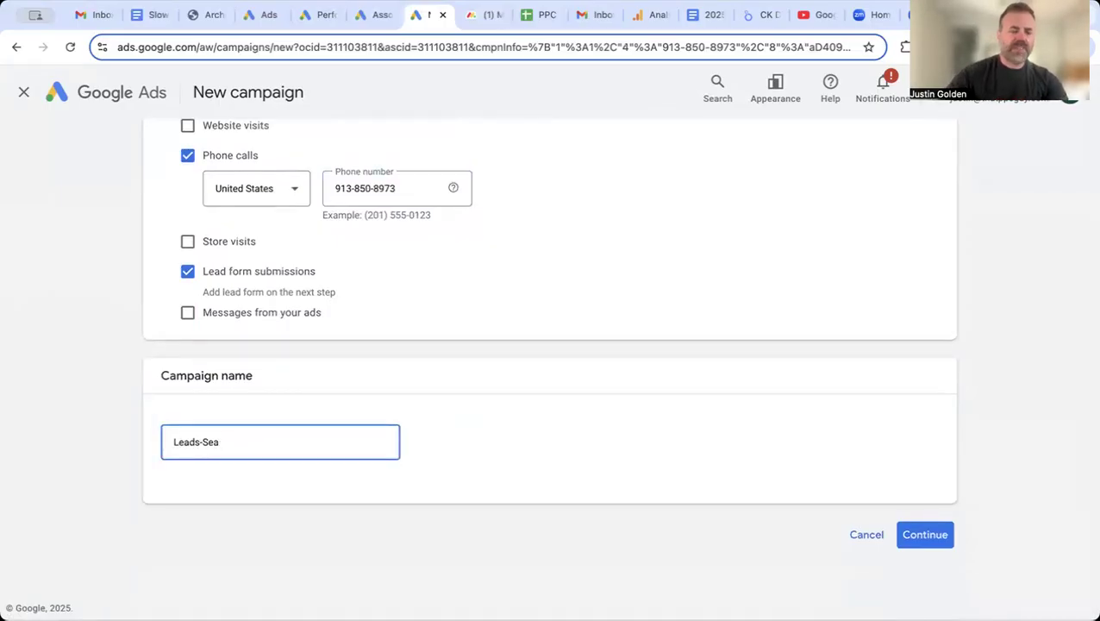
key(BackSpace)
key(BackSpace)
key(BackSpace)
key(BackSpace)
key(BackSpace)
text(Re)
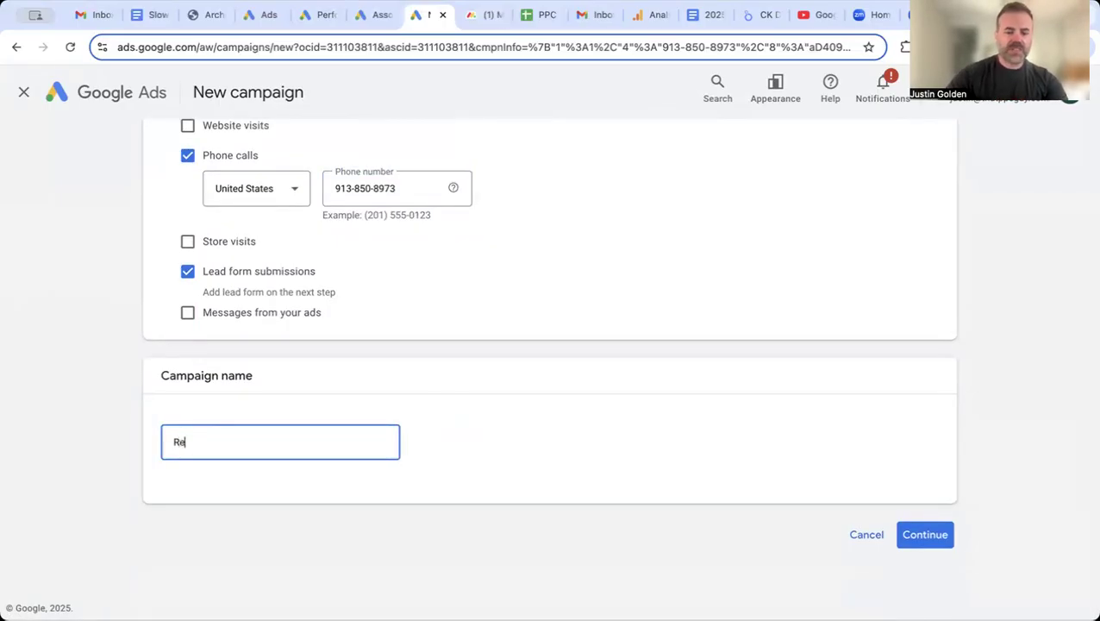
text(al Estate)
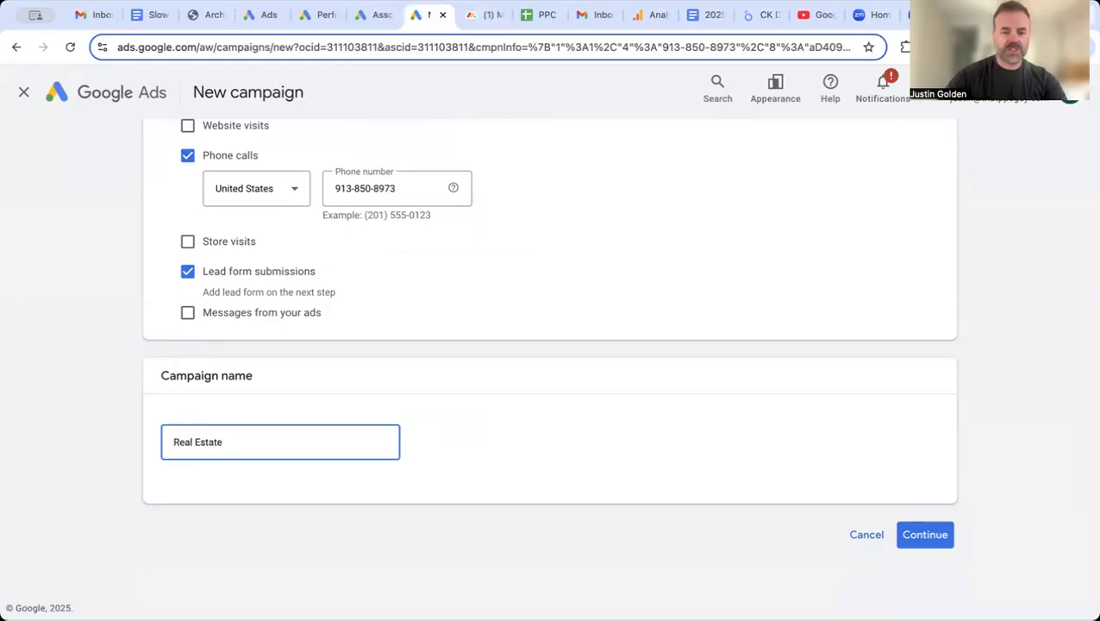
text( Leads)
click(936, 533)
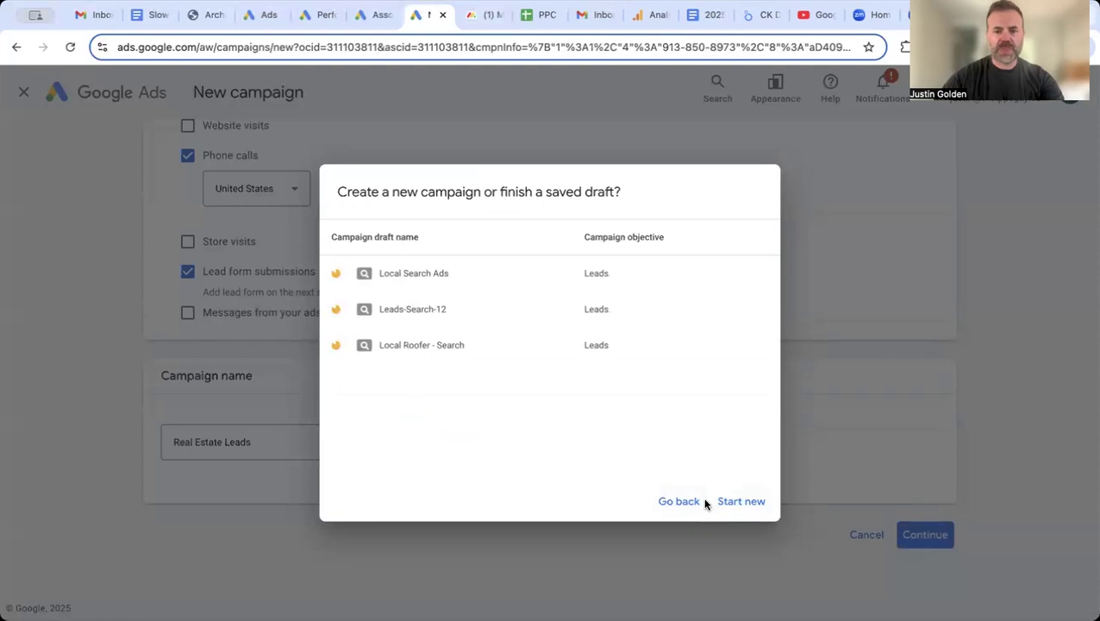
Step: Start a new campaign instead of a draft and view the bidding focus options
click(730, 508)
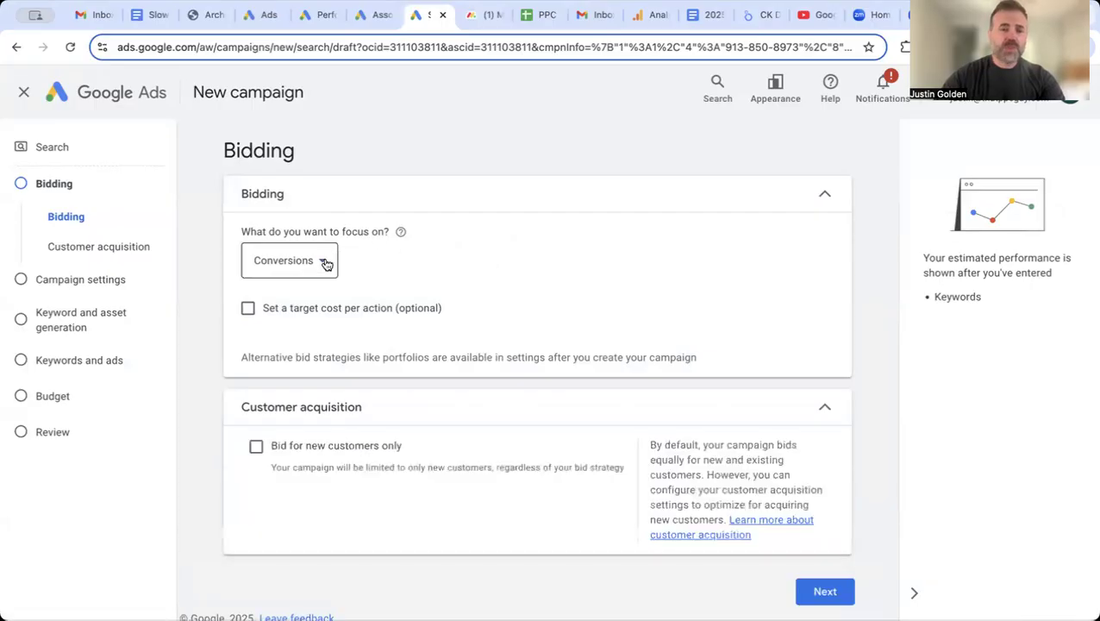
click(325, 263)
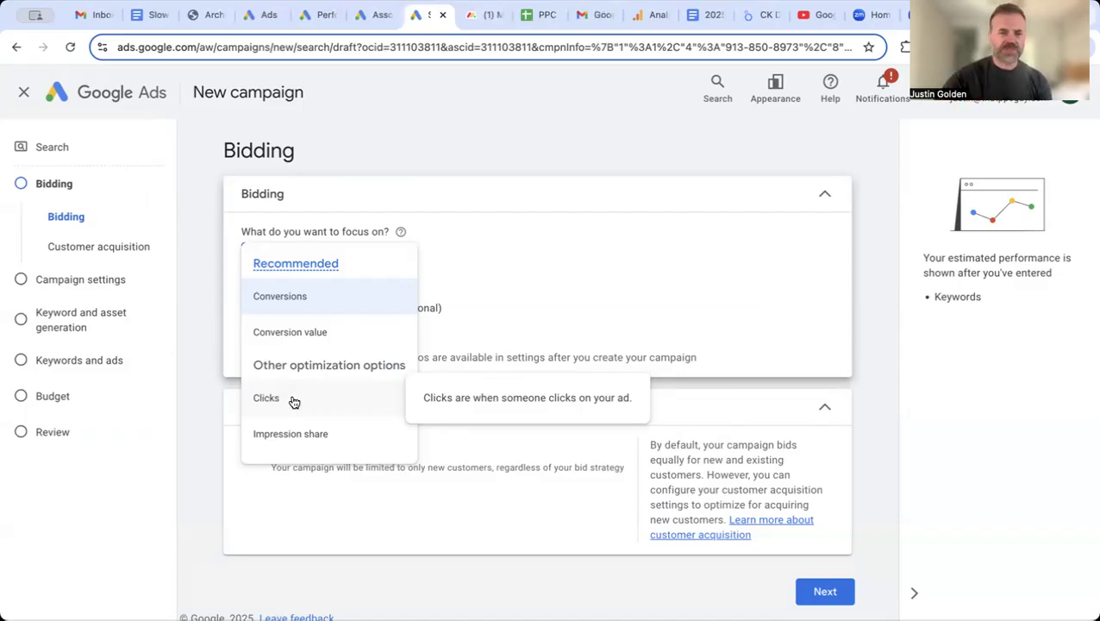
Step: Set the bidding focus to Clicks, leaving the maximum CPC limit unset
click(293, 402)
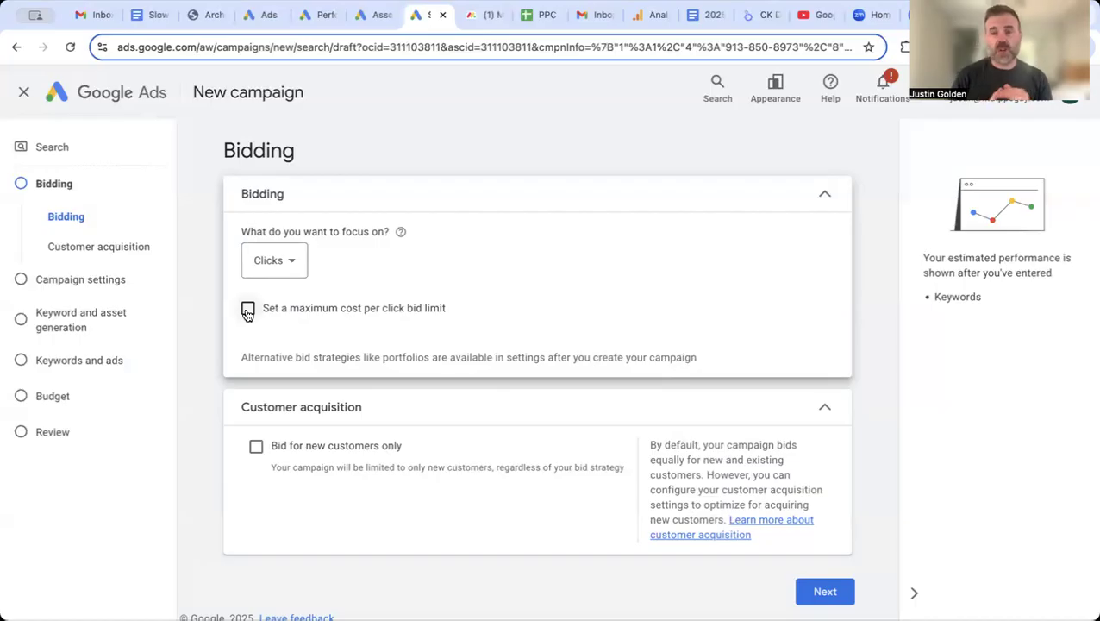
scroll(432, 393, down, 1)
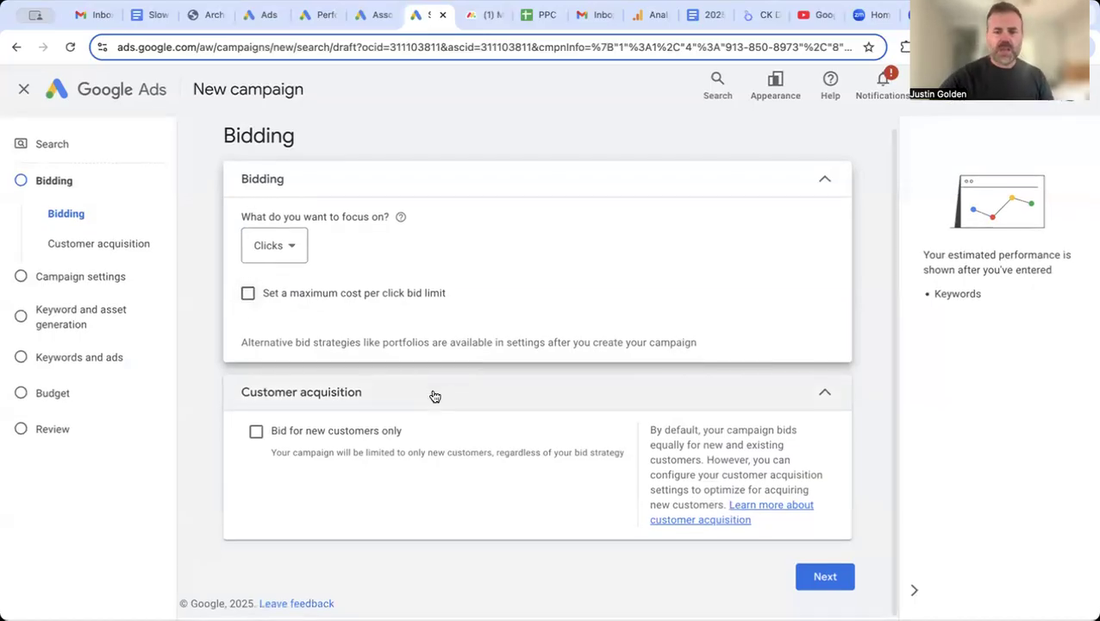
click(825, 580)
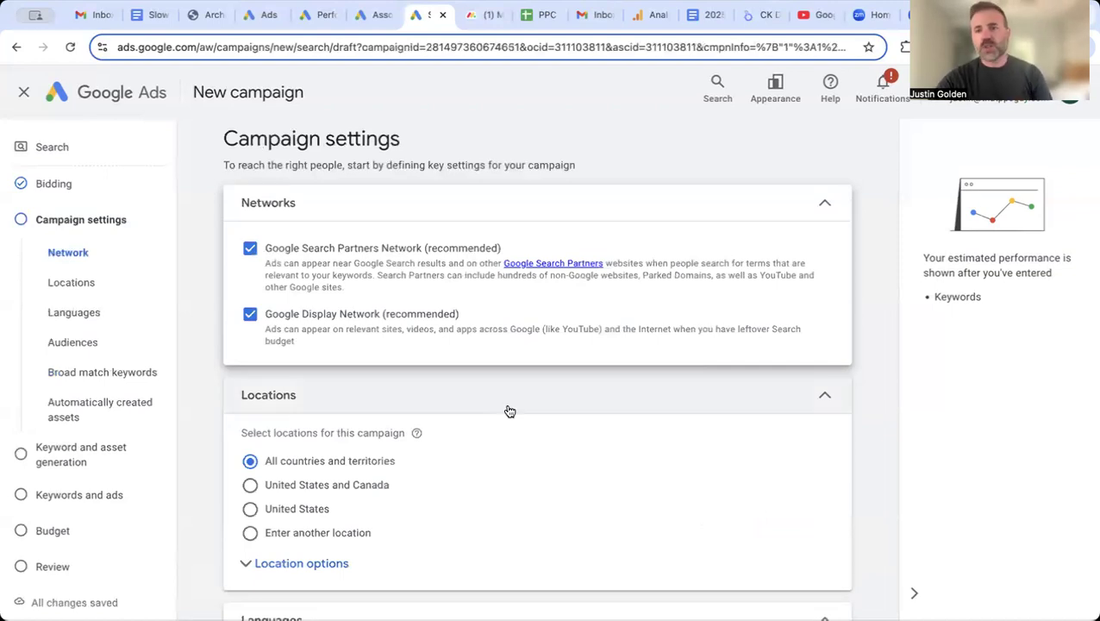
Step: Uncheck the Google Search Partners and Google Display networks under Networks
click(250, 249)
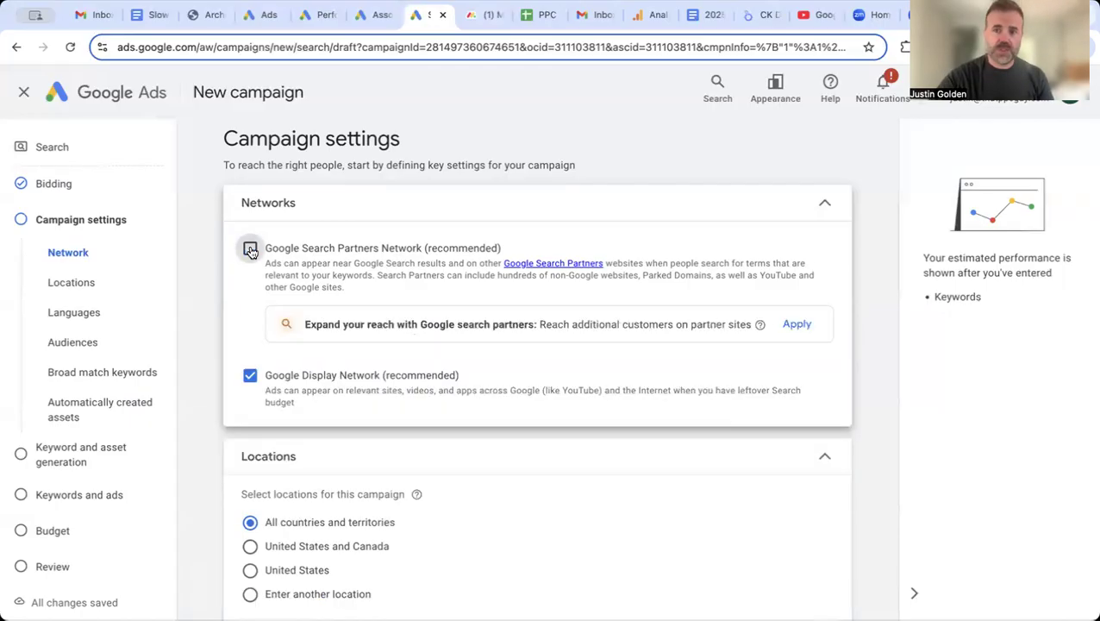
click(250, 377)
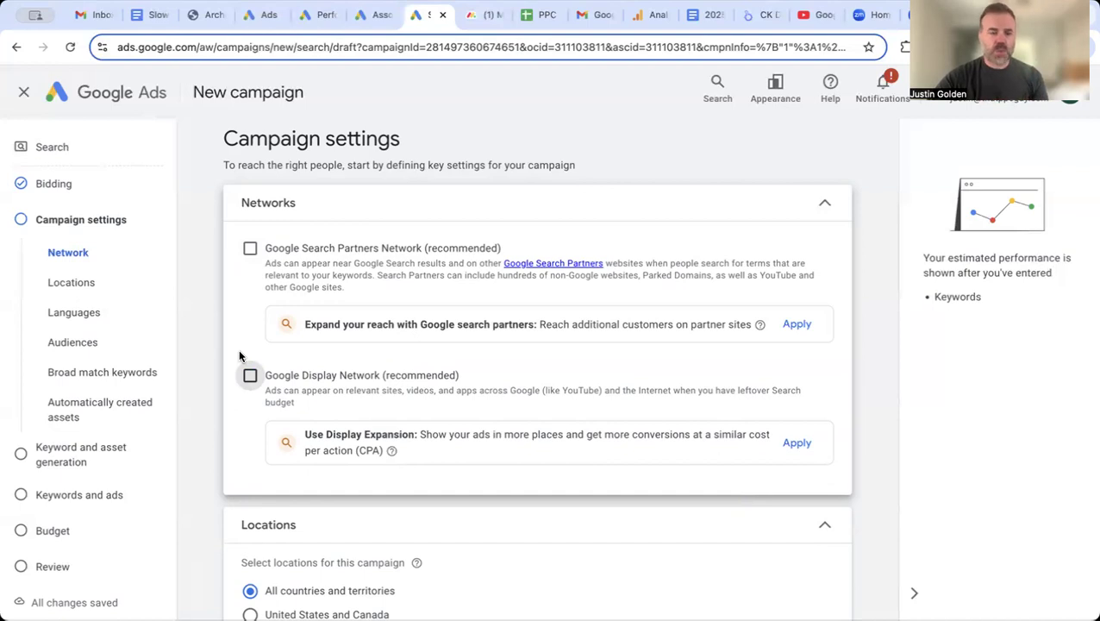
scroll(240, 356, down, 2)
scroll(422, 459, down, 1)
scroll(424, 461, down, 3)
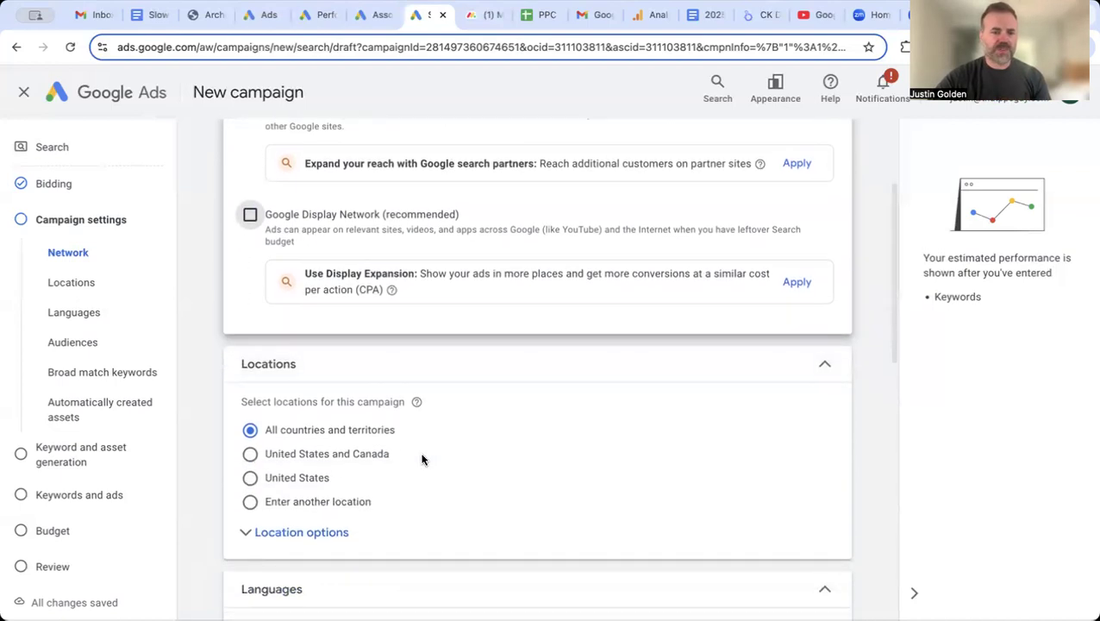
scroll(422, 459, down, 1)
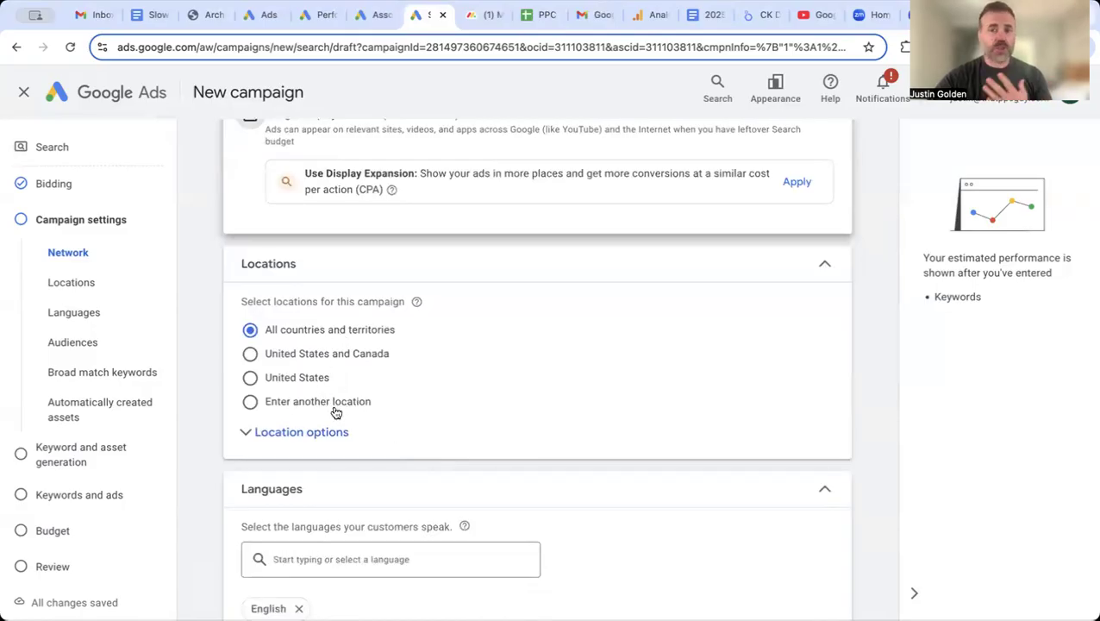
Step: Search 'clearwater' and include Clearwater, Florida city as the target location
click(250, 402)
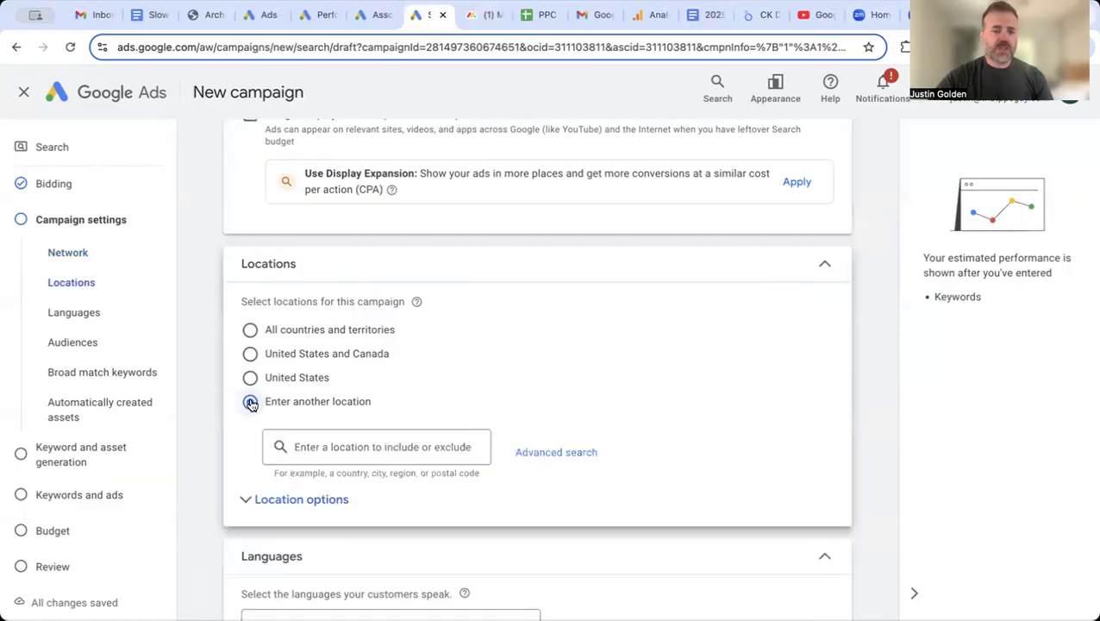
click(366, 444)
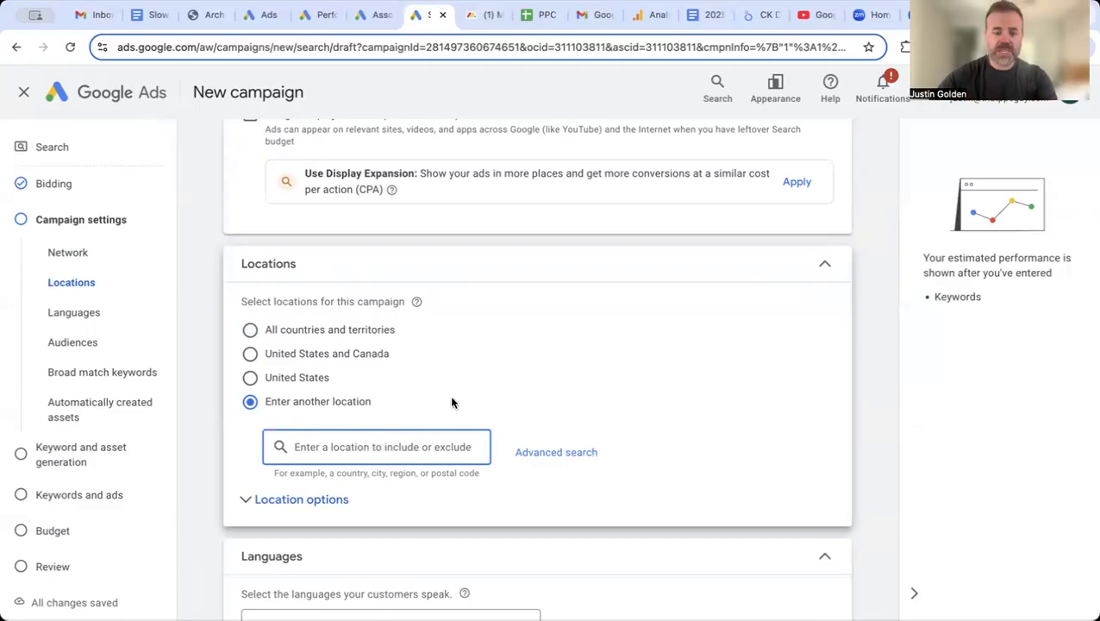
text(clearwater)
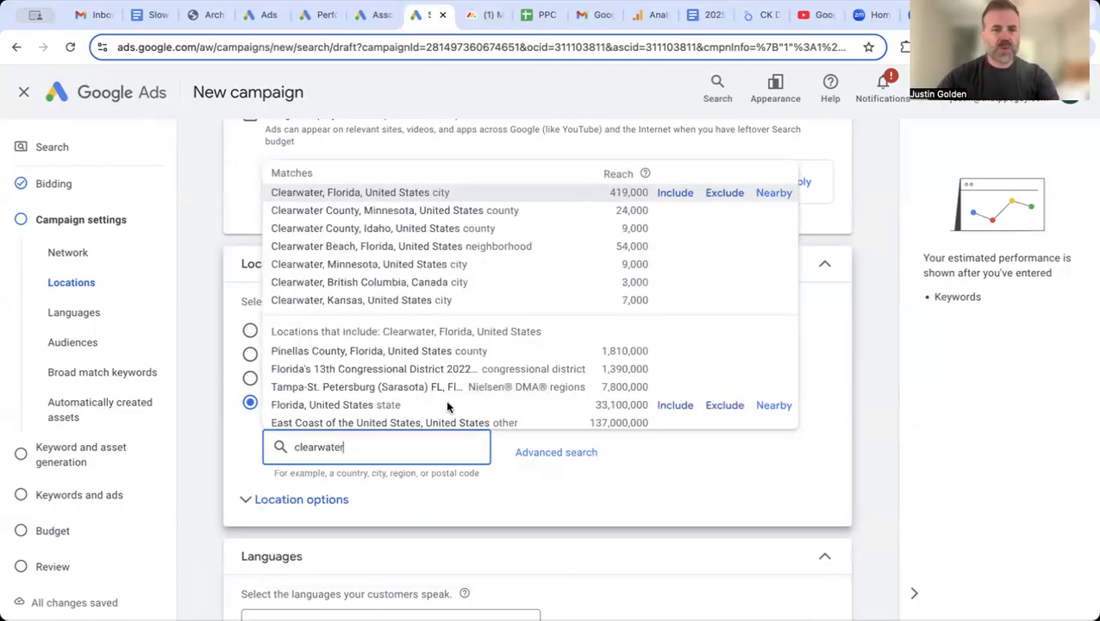
click(668, 192)
scroll(583, 361, down, 1)
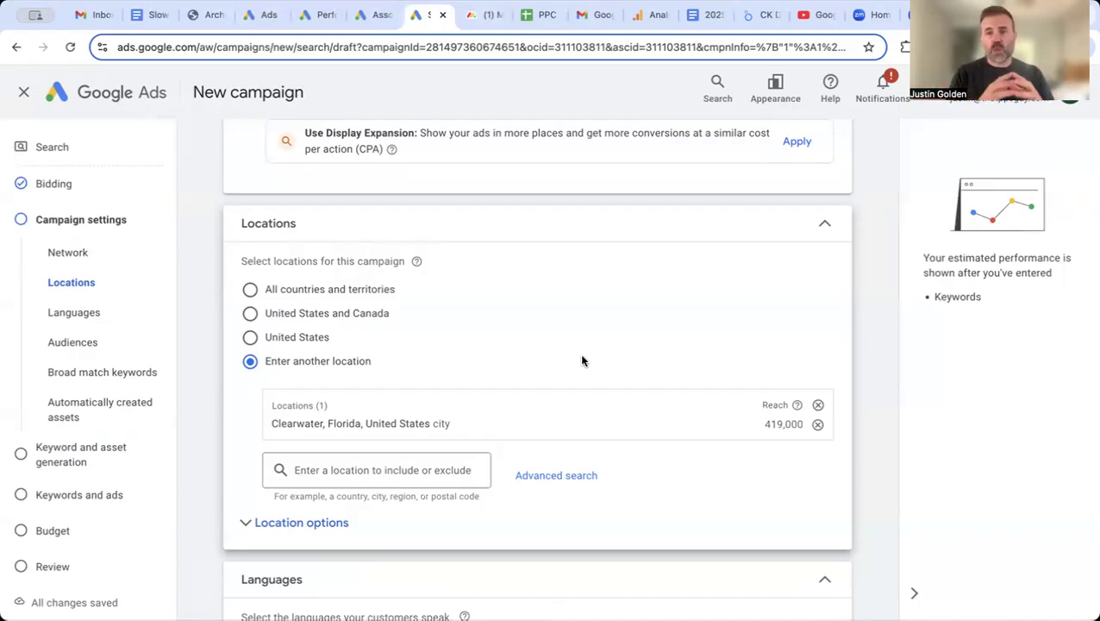
Step: In Advanced search, swap the Clearwater city target for a 20 mi radius around Clearwater, FL
click(555, 477)
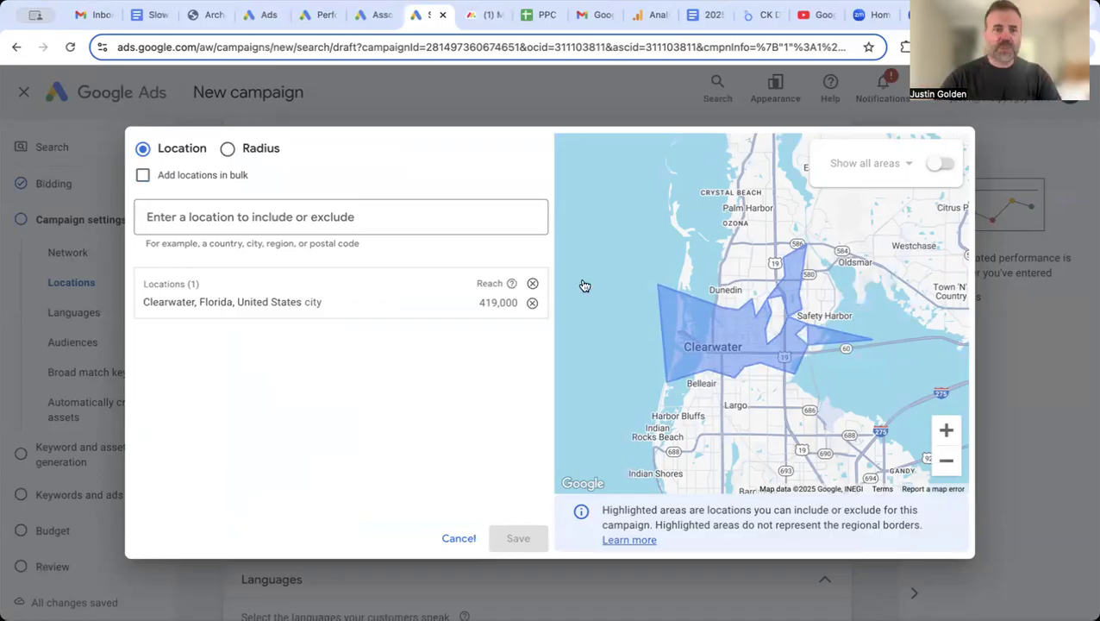
click(531, 302)
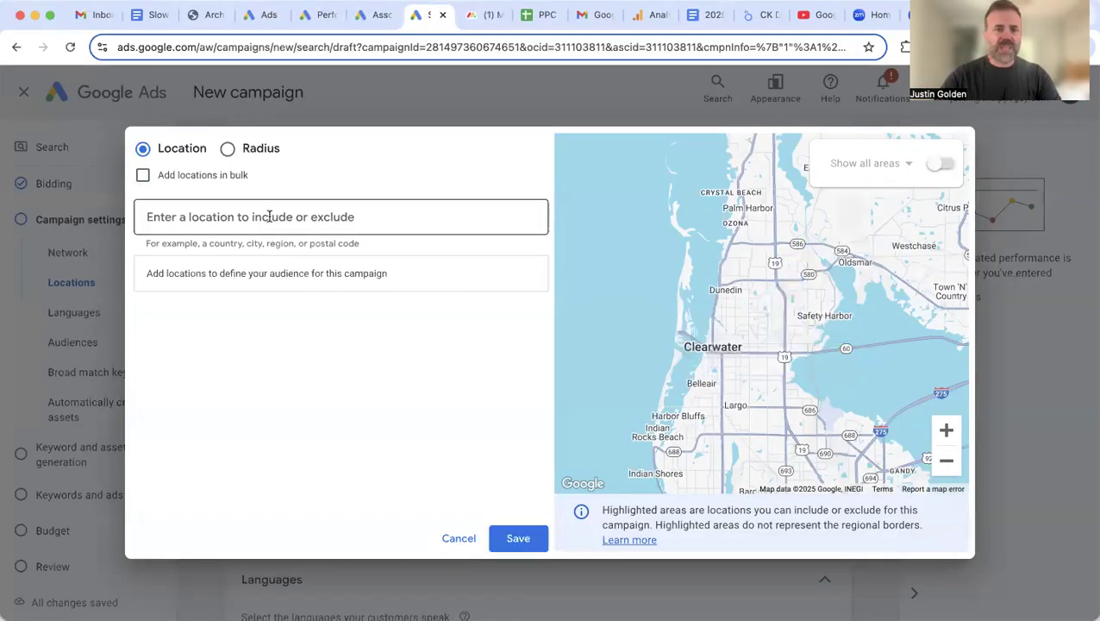
click(229, 148)
click(228, 221)
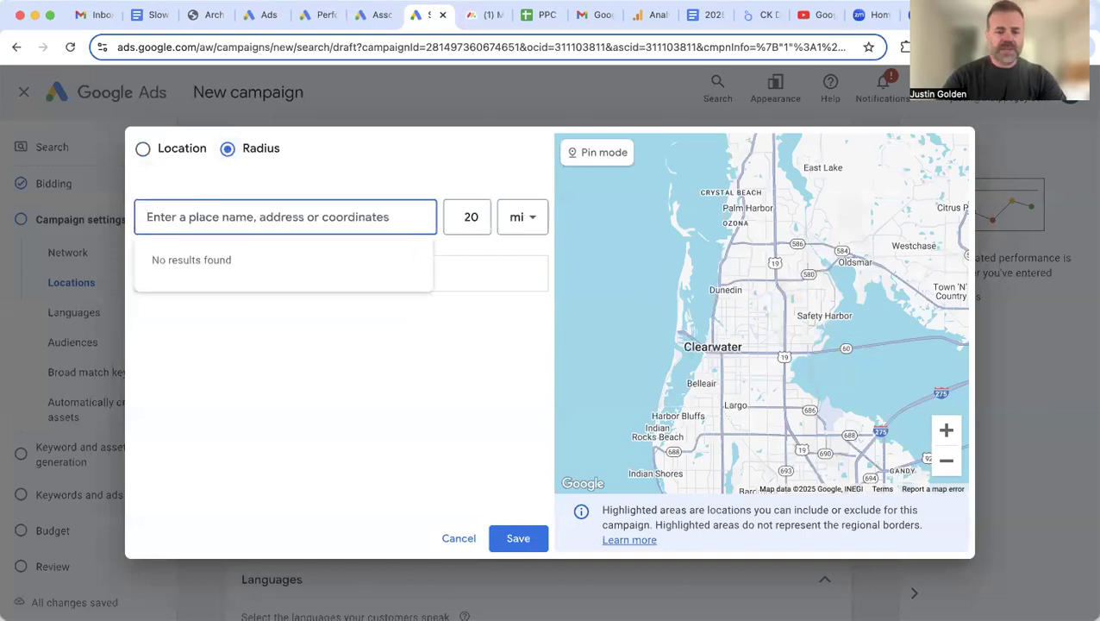
text(clearwater)
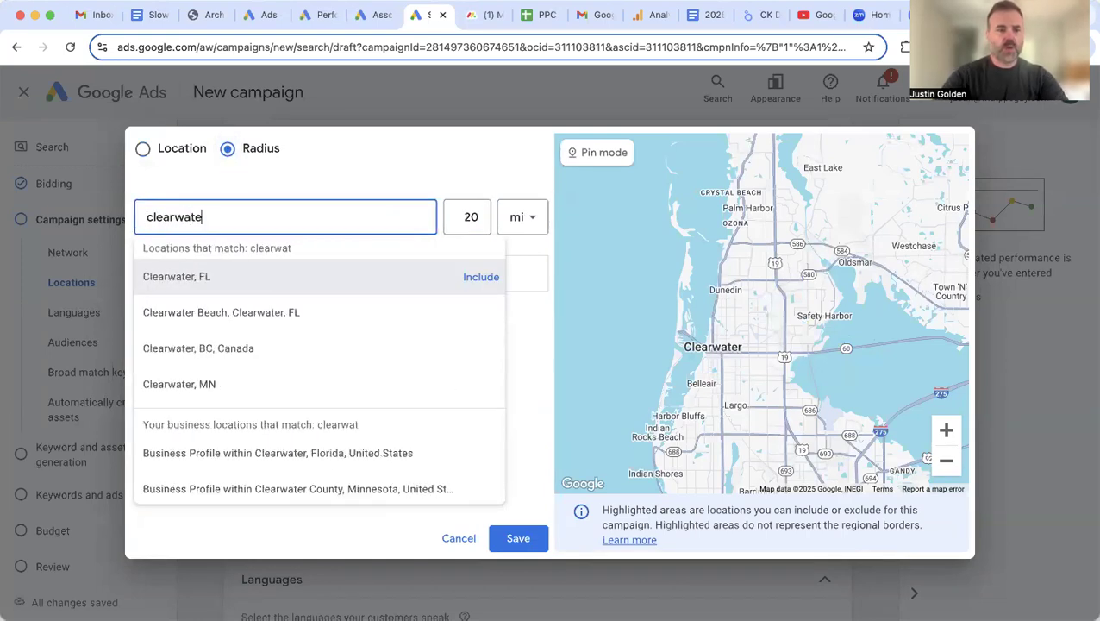
click(480, 277)
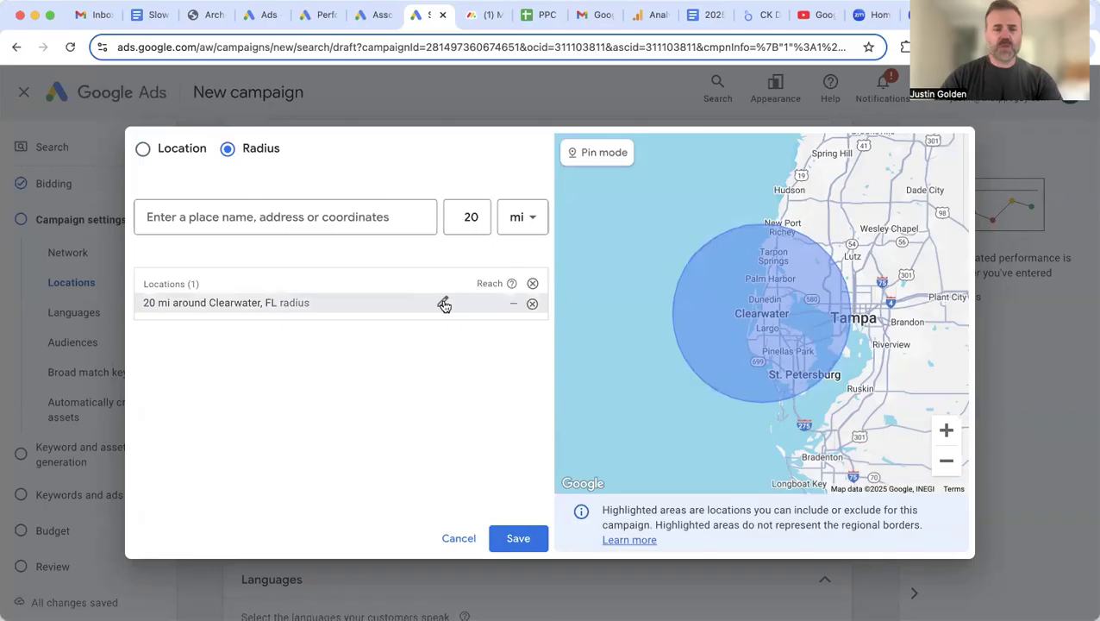
click(443, 303)
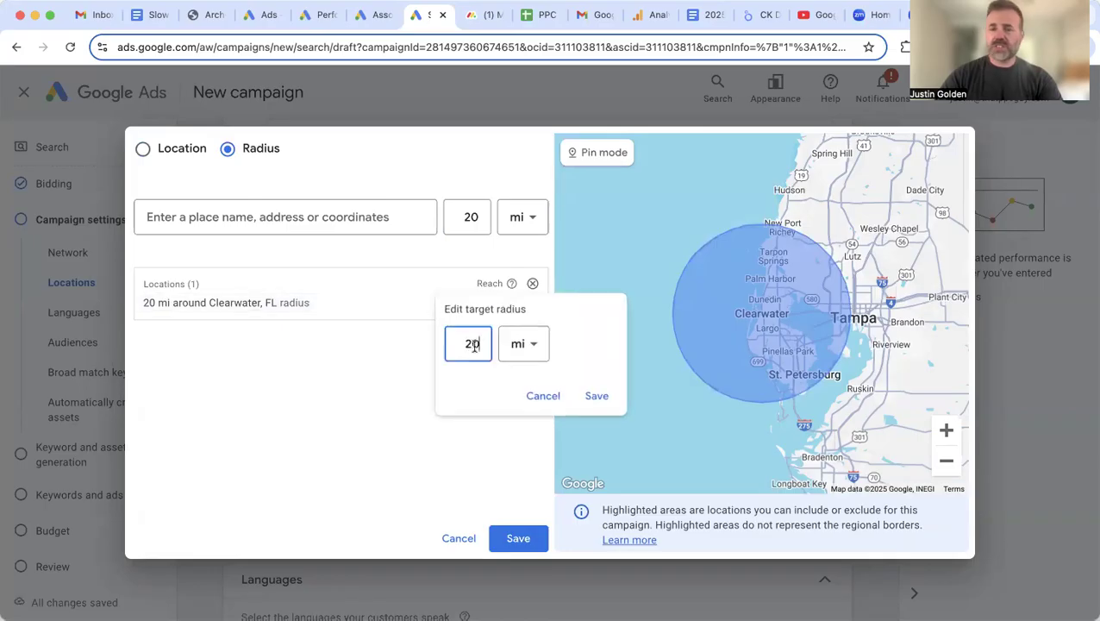
click(543, 397)
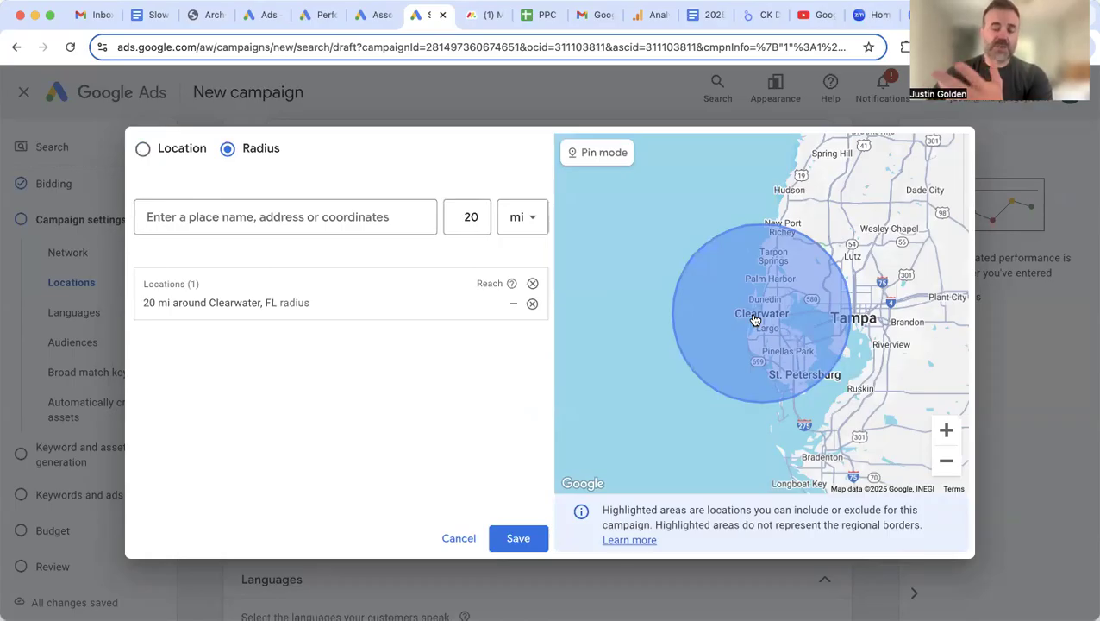
click(514, 538)
Step: Under Location options, choose Presence: people in or regularly in your included locations
scroll(512, 365, down, 2)
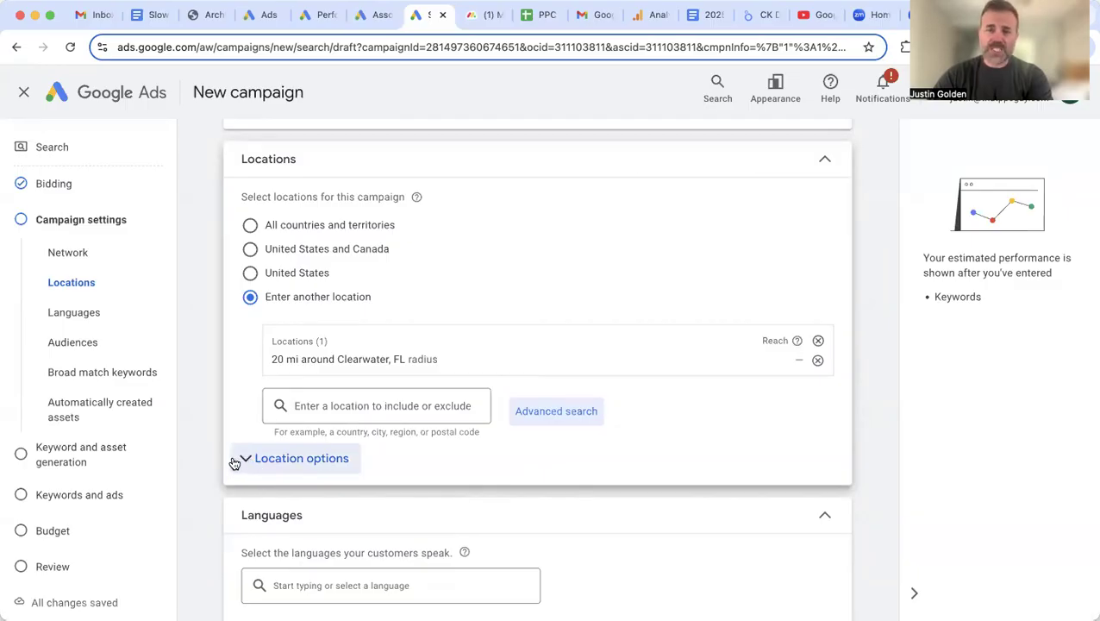
scroll(242, 459, down, 1)
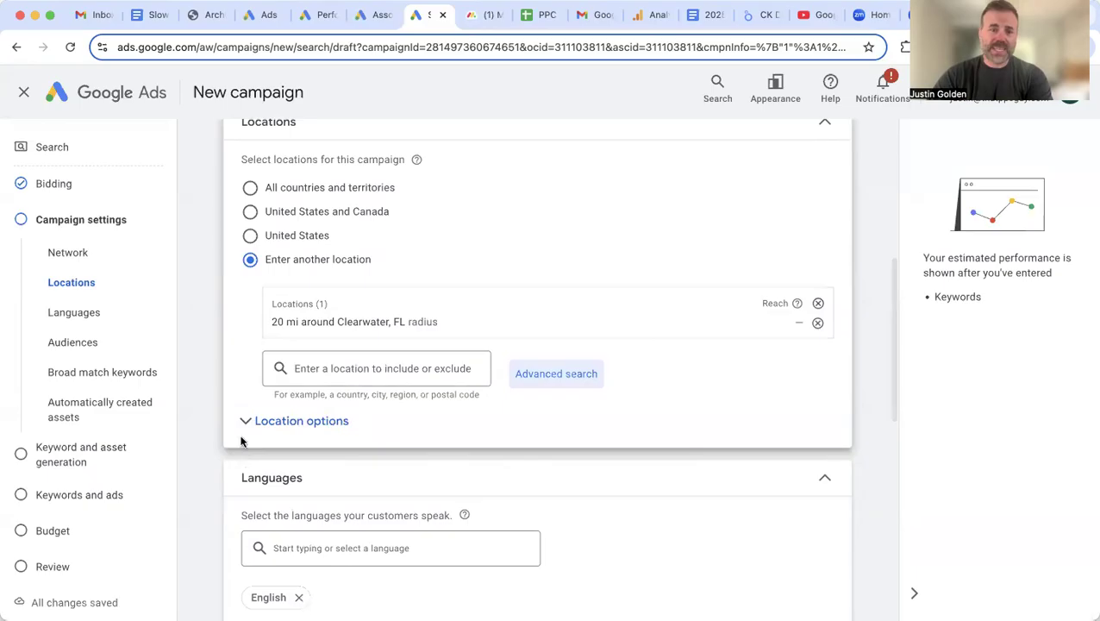
click(240, 423)
scroll(376, 464, down, 2)
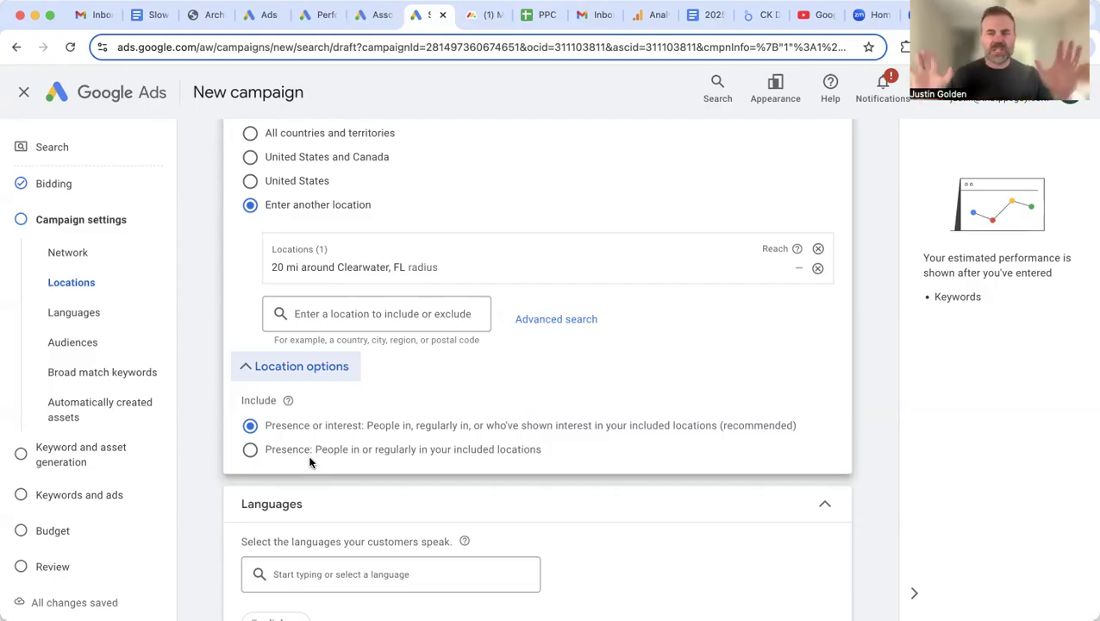
click(250, 450)
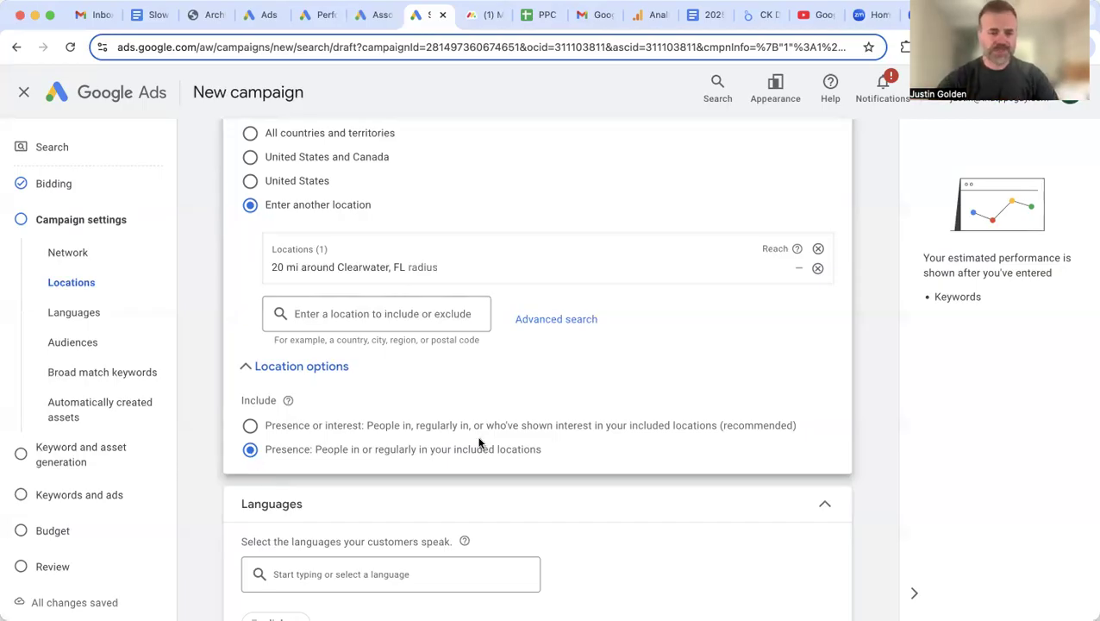
scroll(476, 442, down, 3)
scroll(370, 395, down, 1)
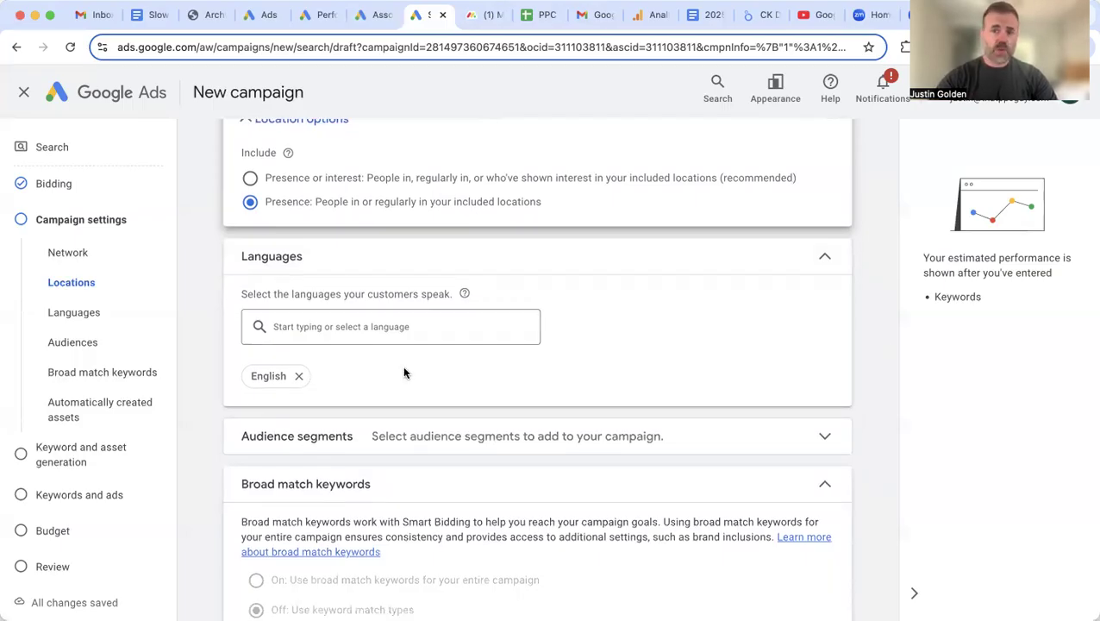
click(366, 327)
text(spa)
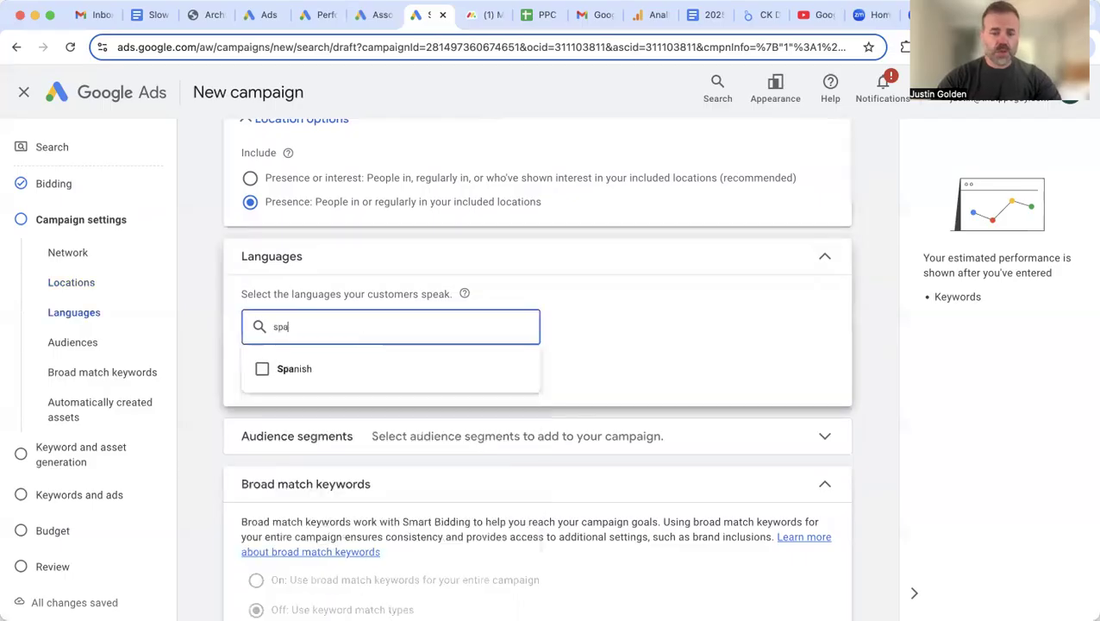
click(377, 401)
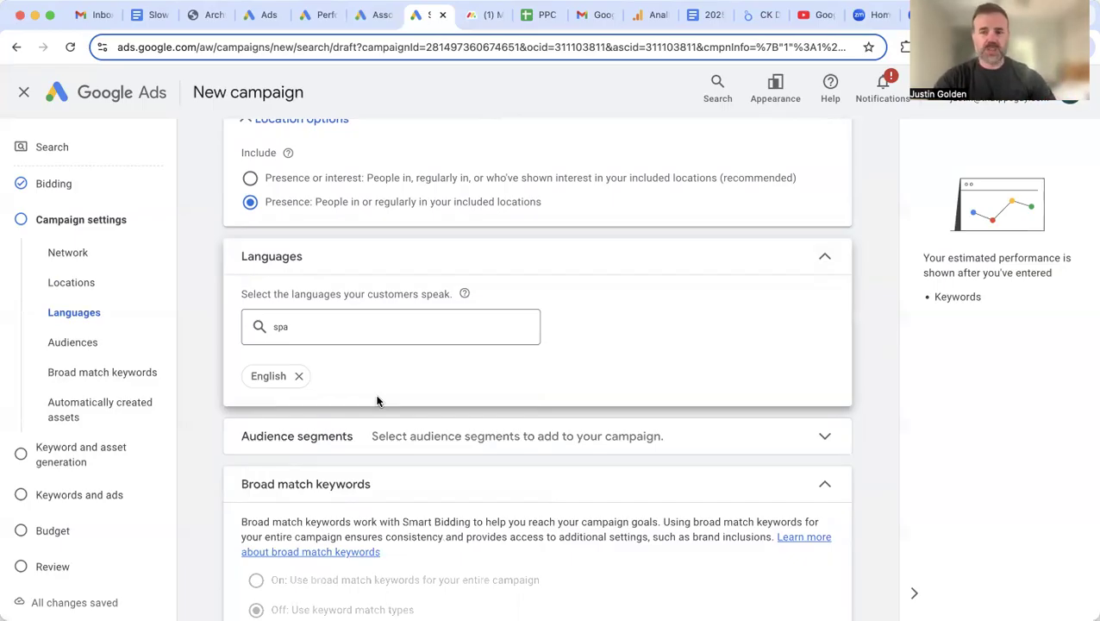
click(309, 336)
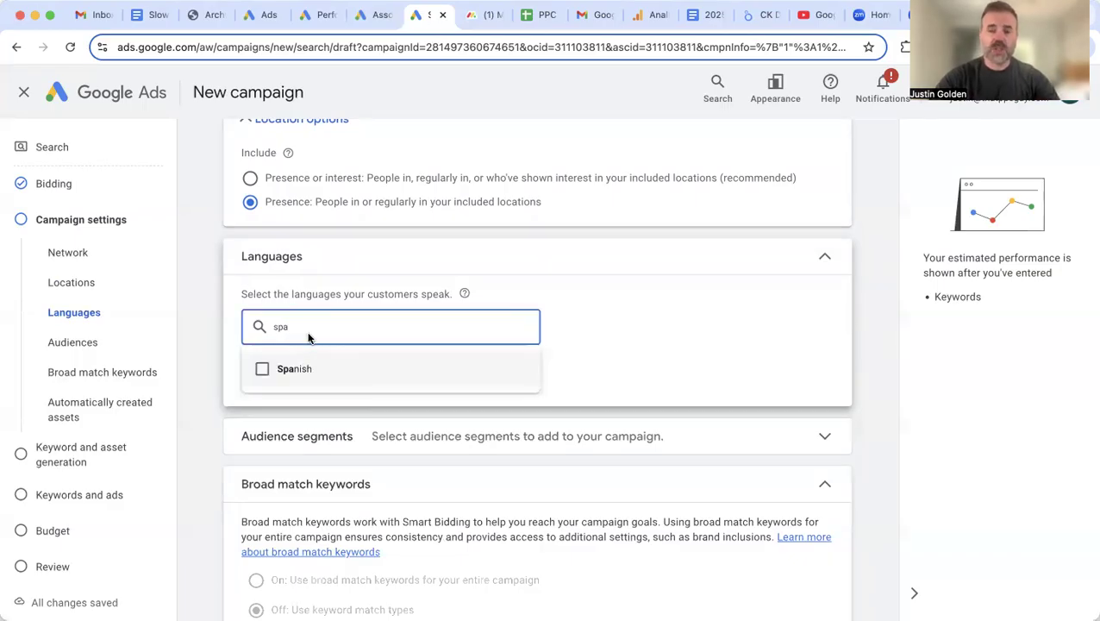
key(BackSpace)
key(BackSpace)
key(BackSpace)
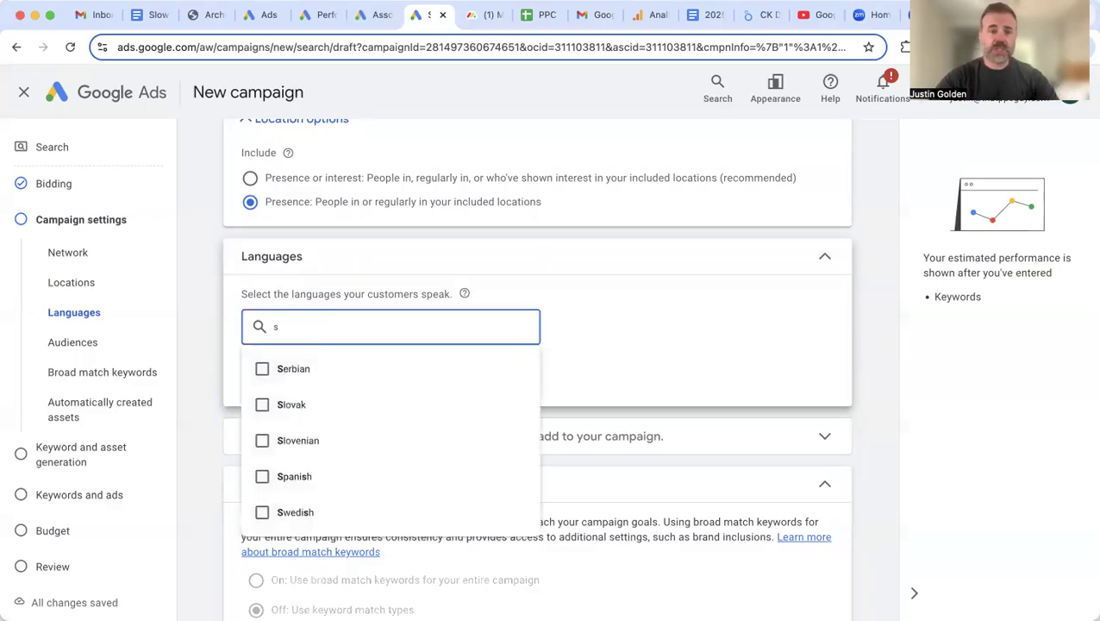
click(633, 291)
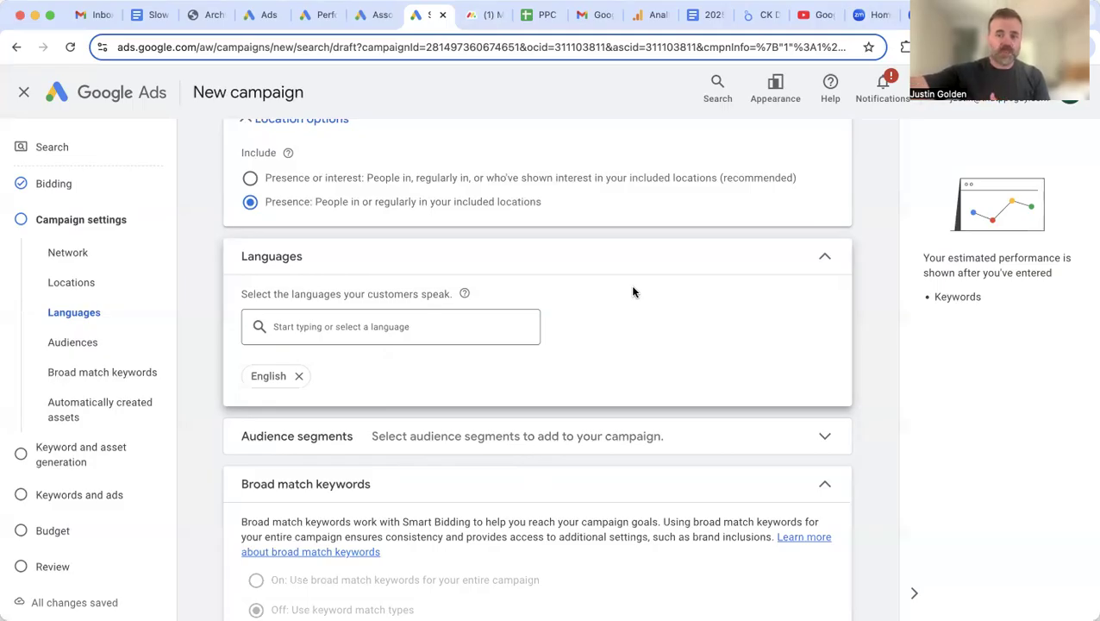
scroll(634, 327, down, 3)
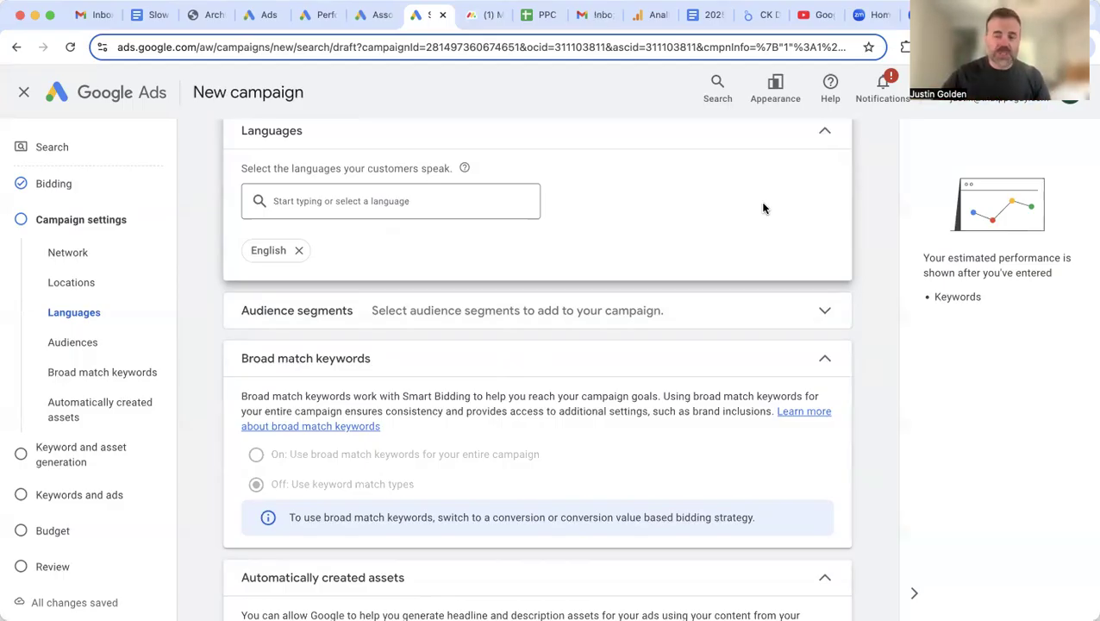
Step: Search the audience segments for 'real estate'
click(826, 319)
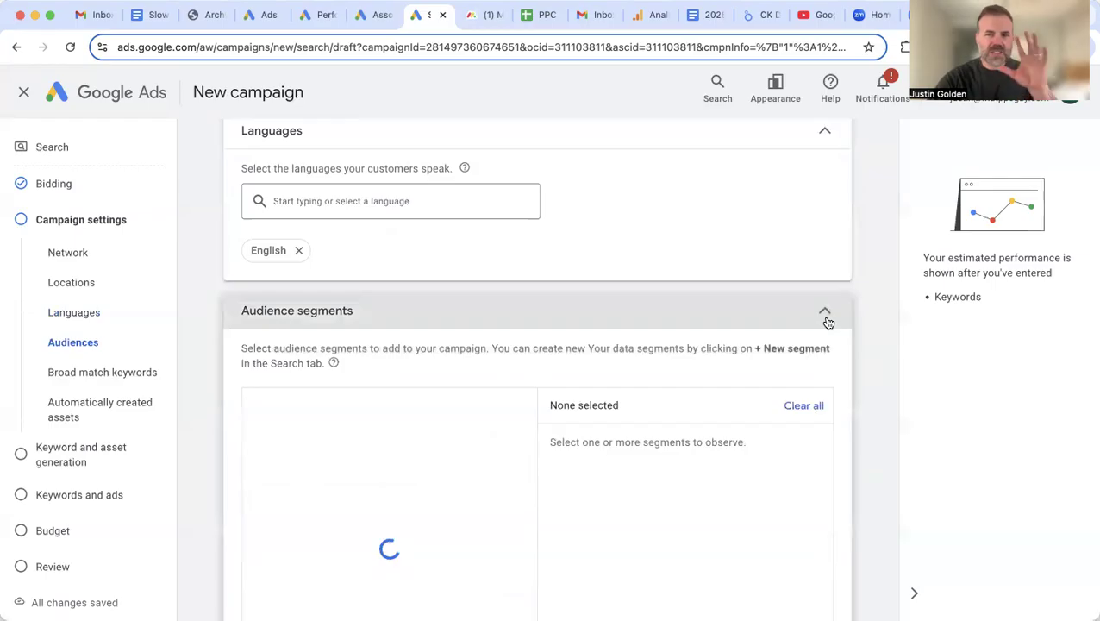
scroll(646, 319, down, 2)
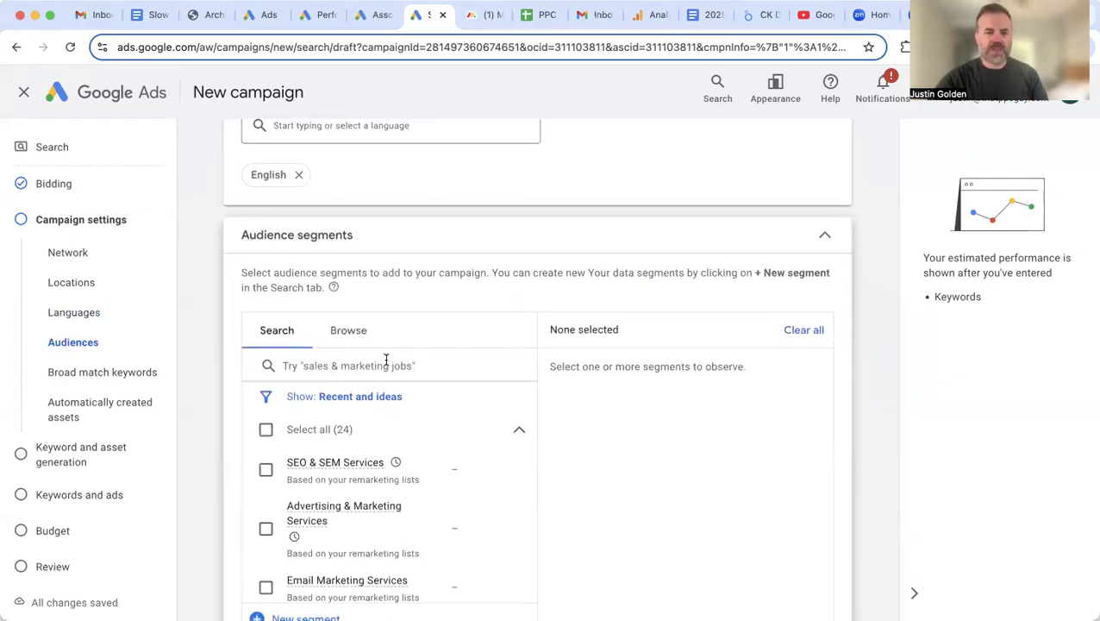
click(381, 364)
text(rea)
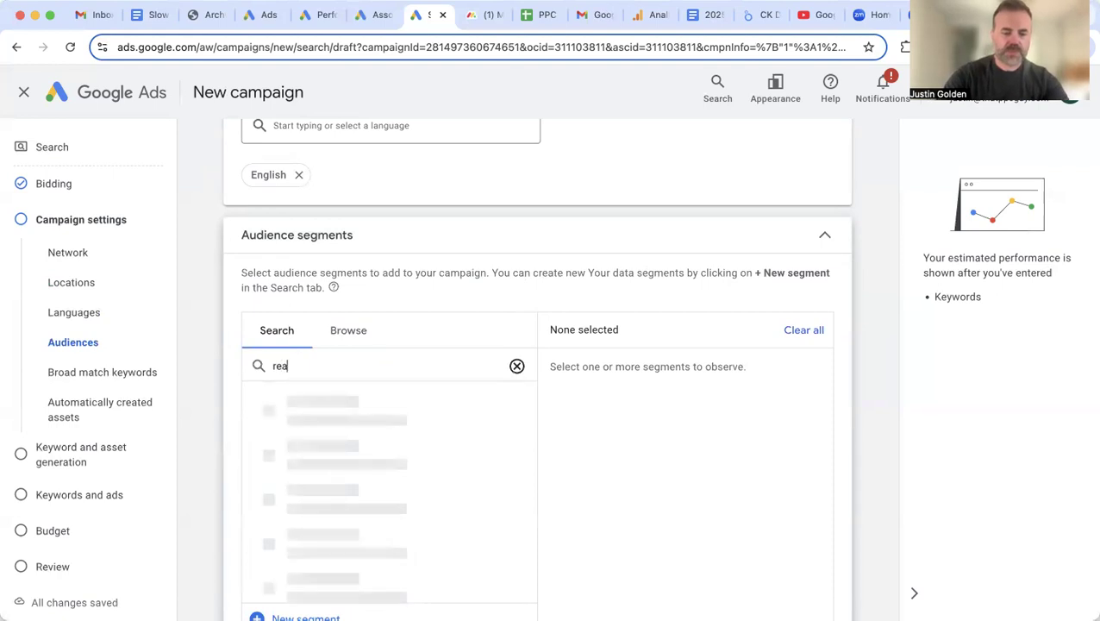
text(l estate)
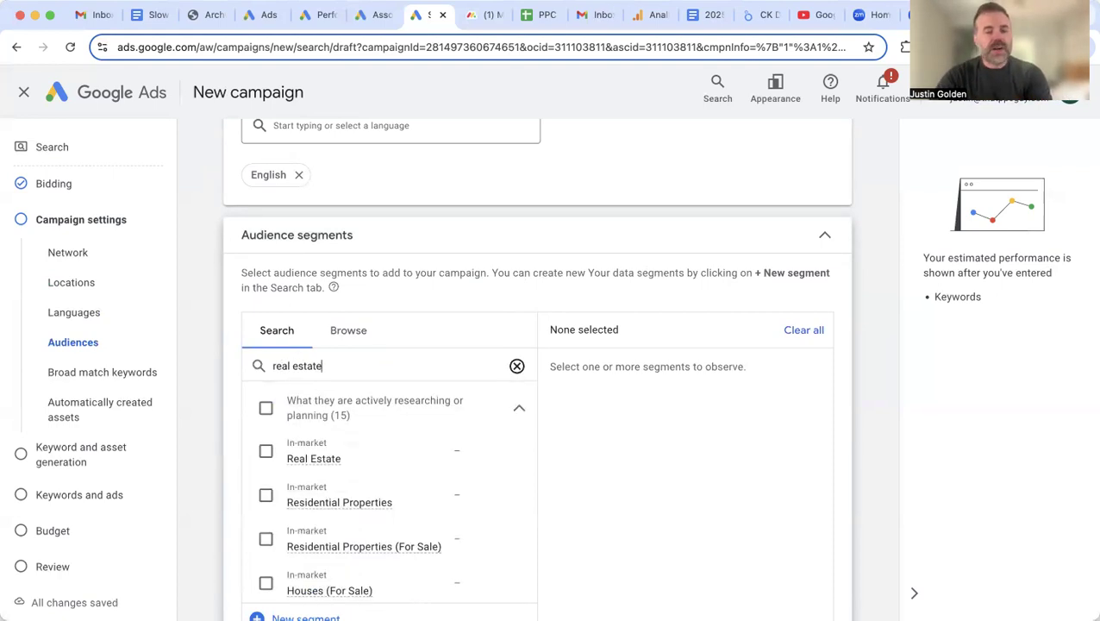
scroll(204, 392, down, 2)
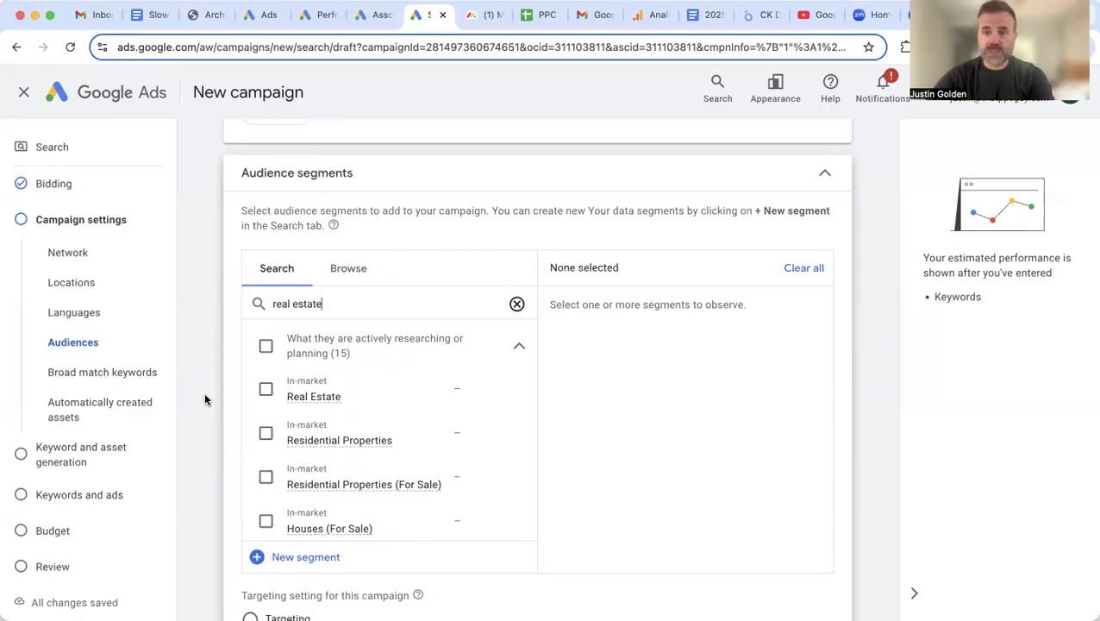
scroll(205, 398, down, 1)
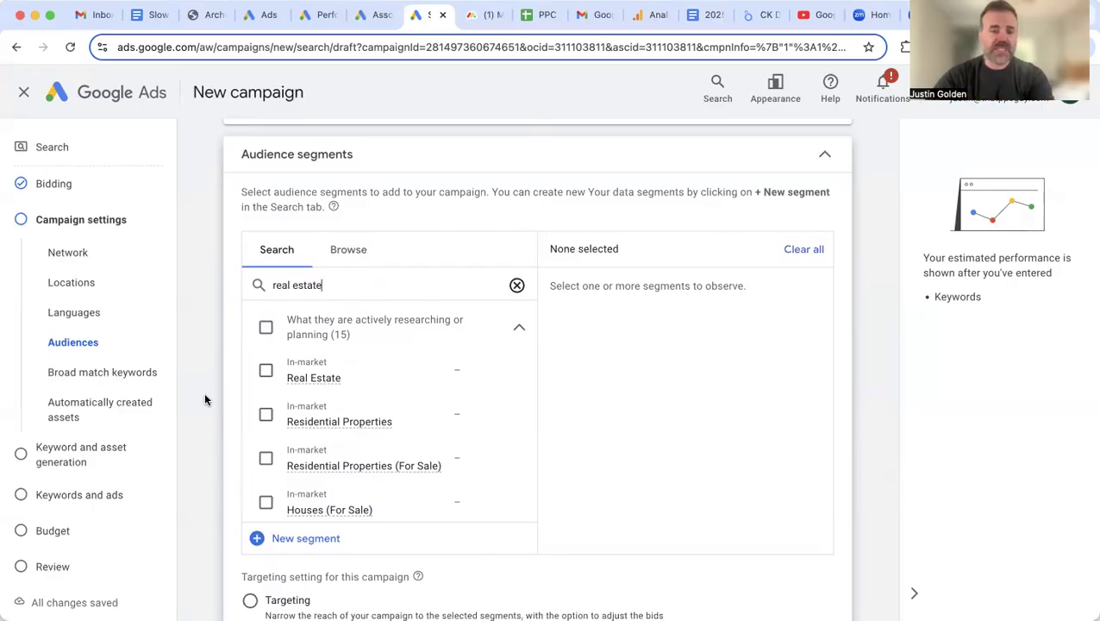
scroll(205, 398, down, 1)
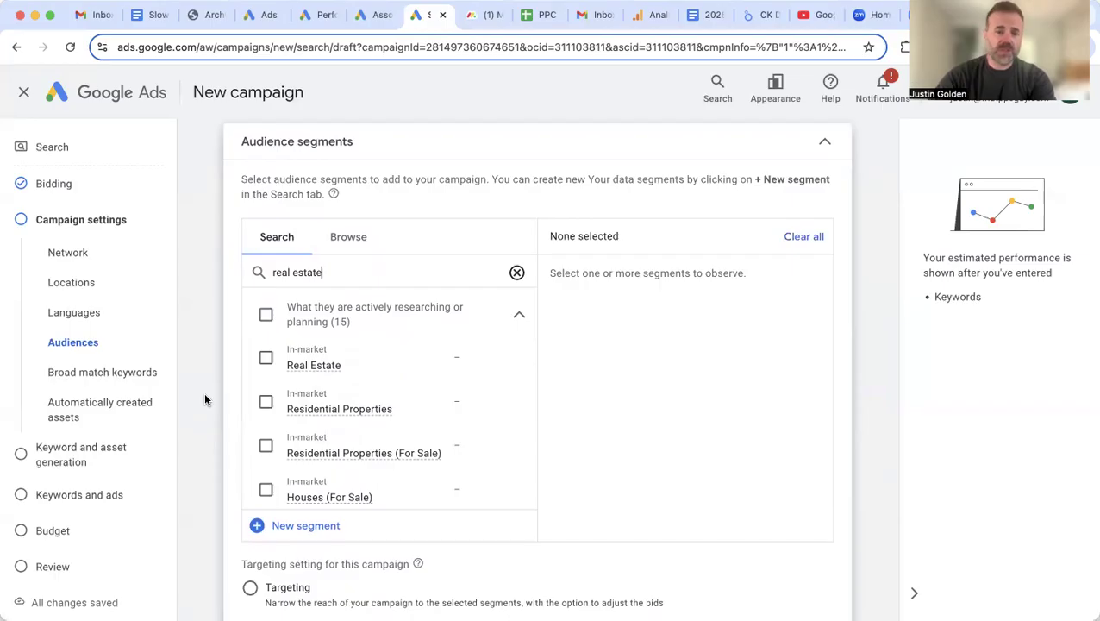
Step: Add Real Estate, Residential Properties, Residential Properties (For Sale) and Houses (For Sale) in Observation mode
click(268, 359)
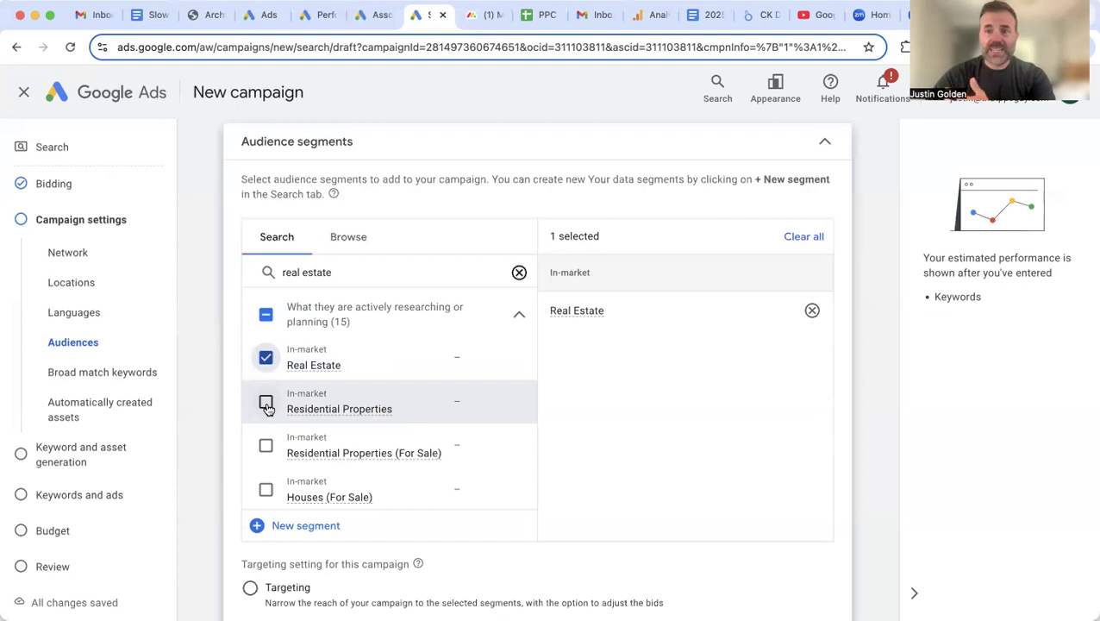
scroll(268, 407, down, 1)
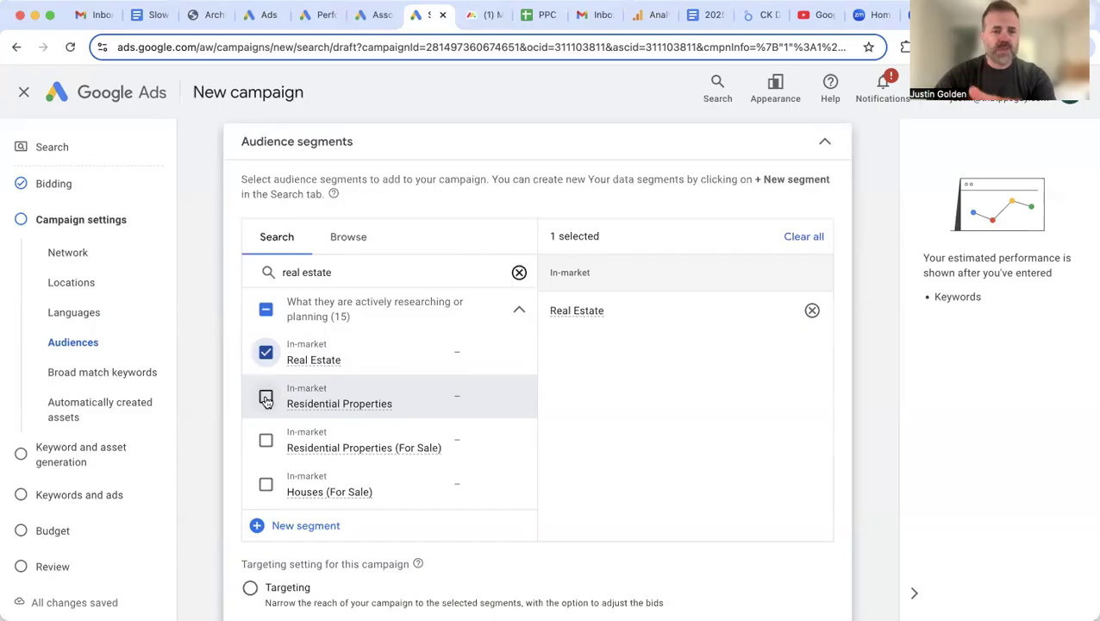
click(267, 399)
scroll(265, 403, down, 2)
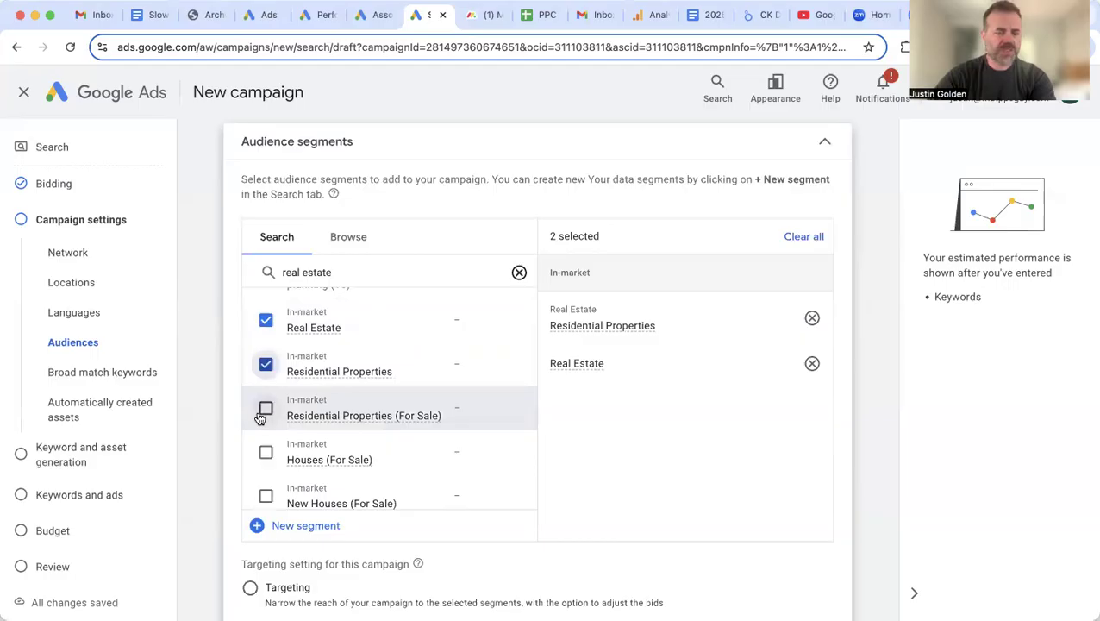
click(264, 410)
scroll(262, 416, down, 2)
click(260, 420)
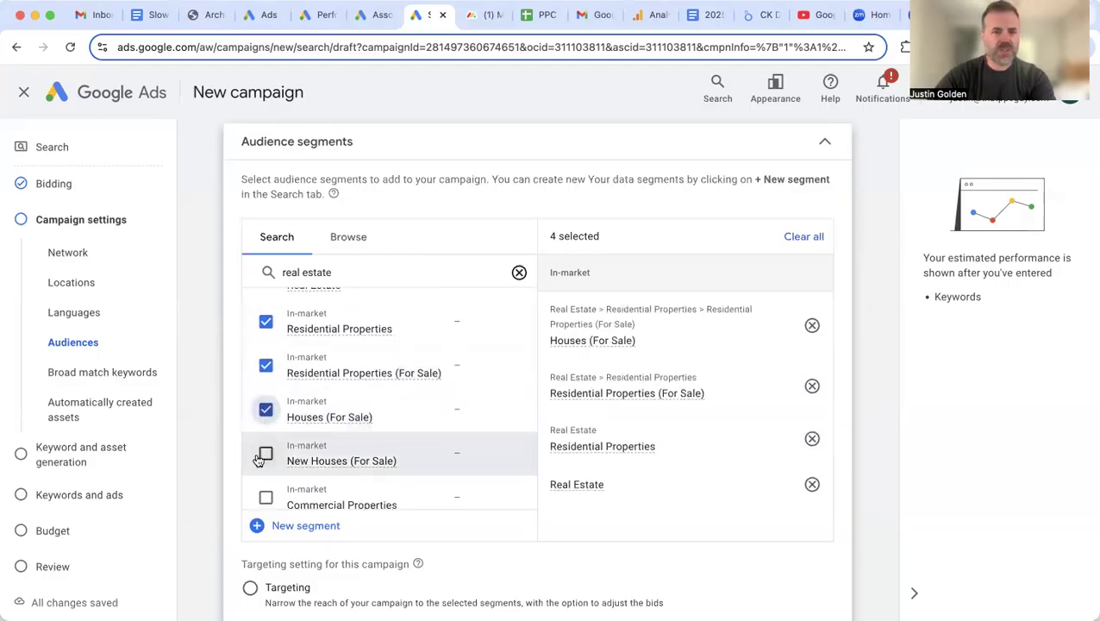
scroll(263, 444, down, 3)
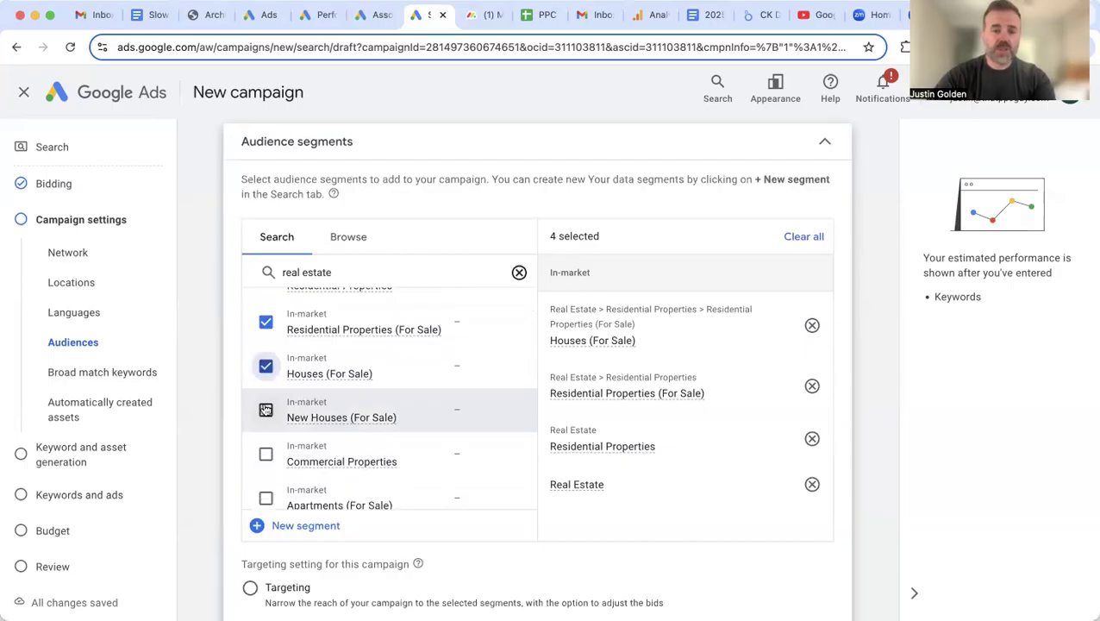
scroll(263, 455, down, 3)
scroll(261, 454, down, 2)
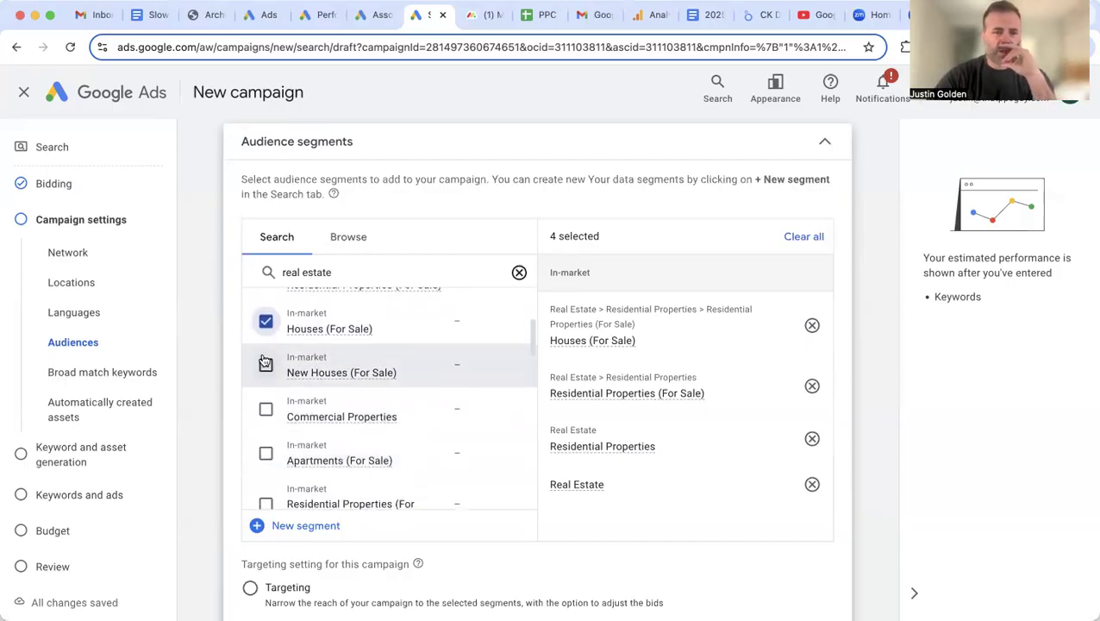
scroll(260, 442, down, 2)
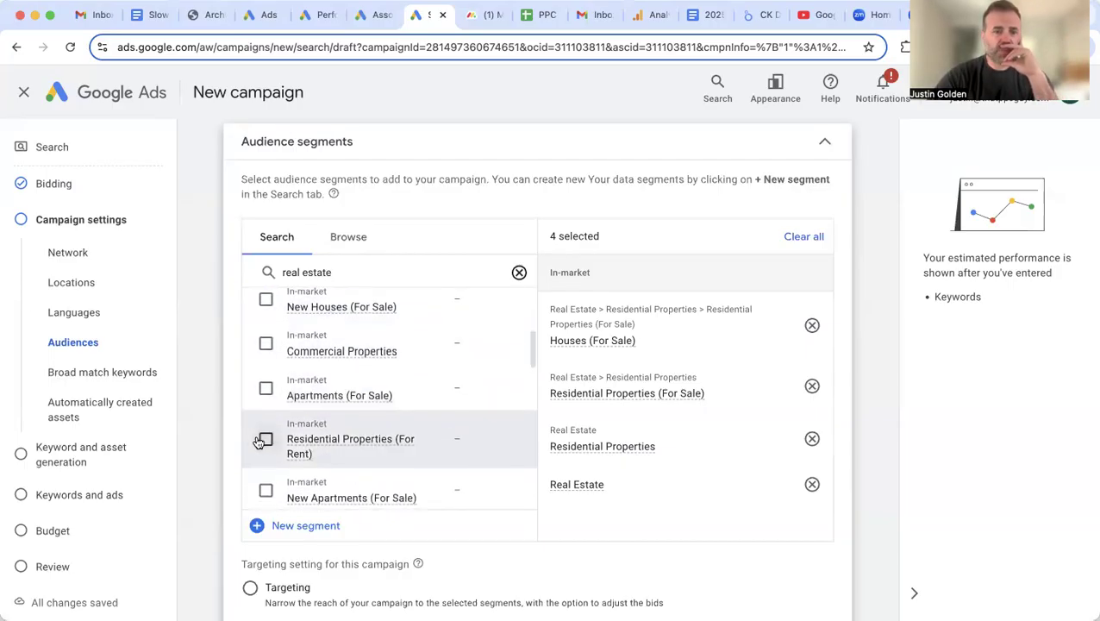
scroll(268, 397, down, 7)
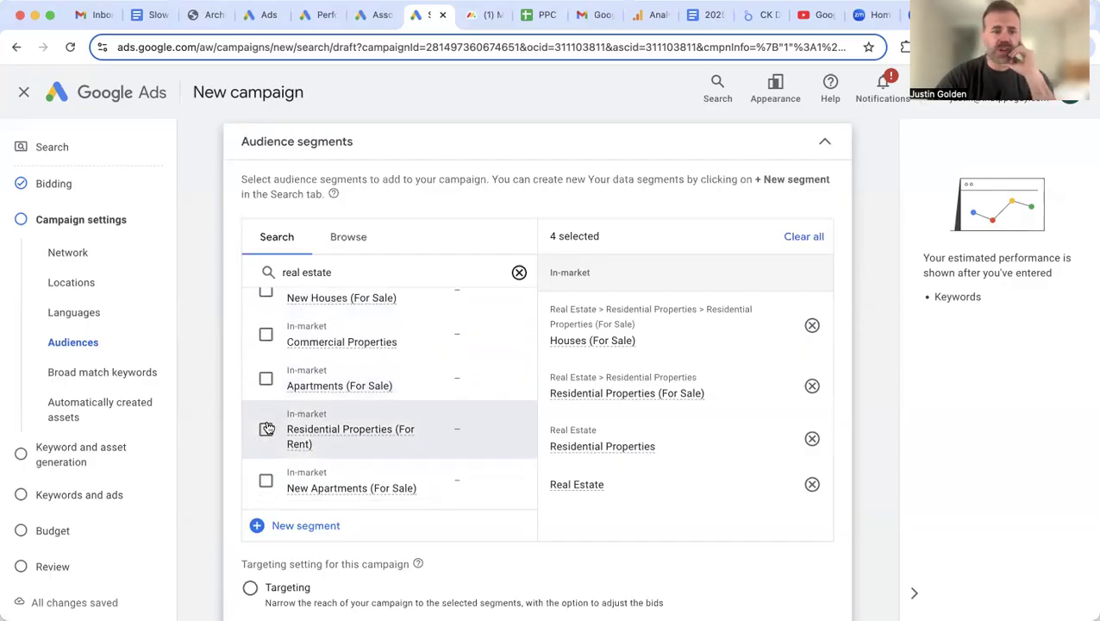
scroll(268, 427, down, 3)
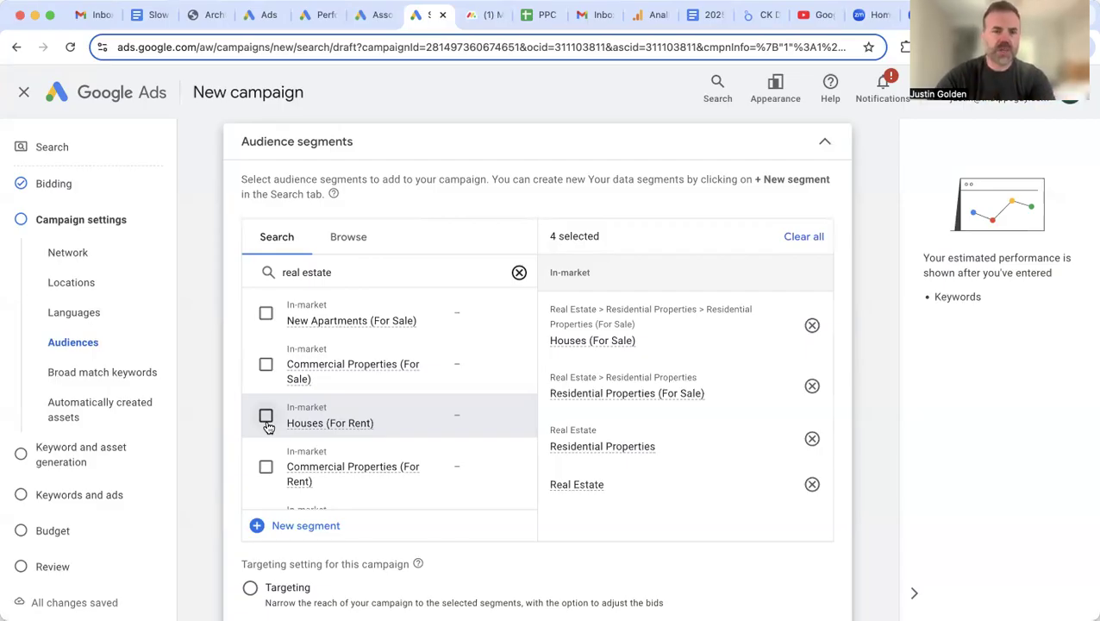
scroll(330, 438, down, 3)
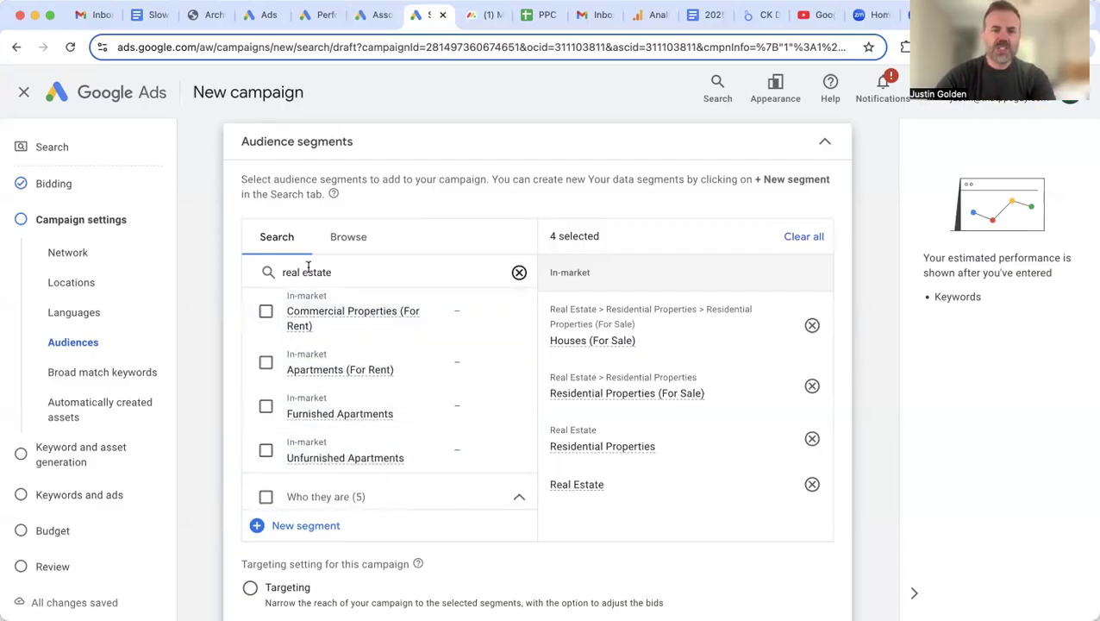
scroll(308, 369, down, 1)
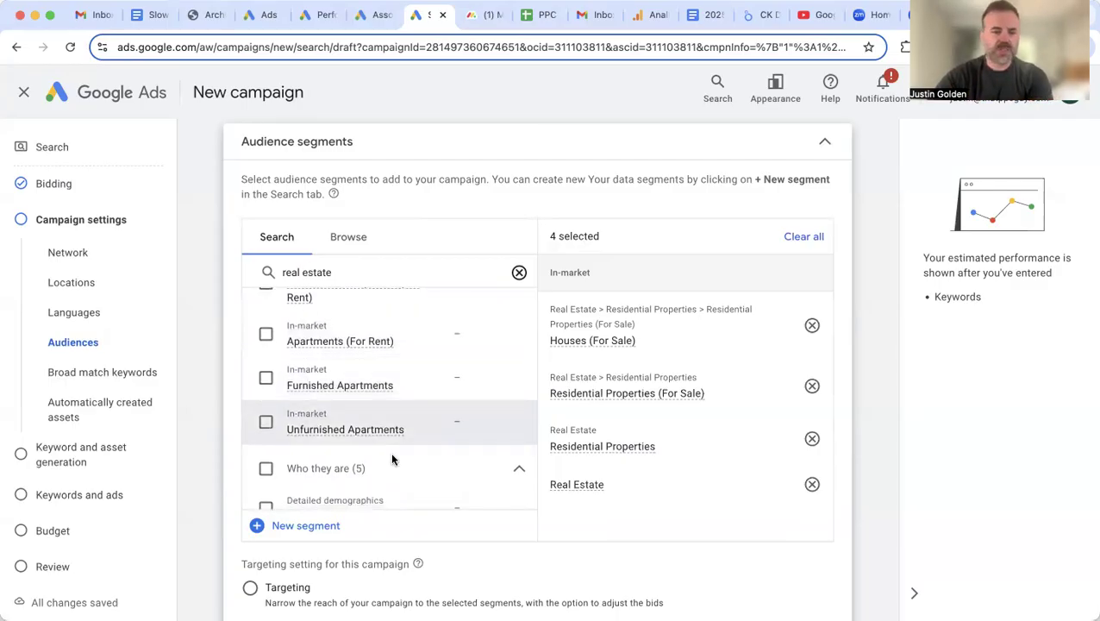
scroll(447, 529, down, 4)
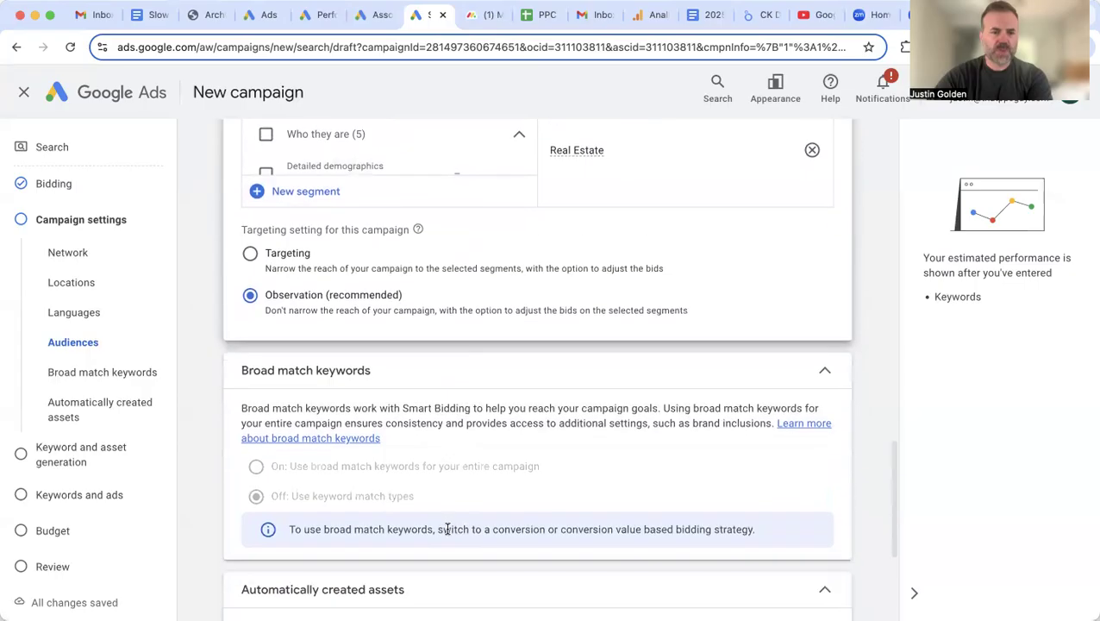
Step: Leave Automatically created assets Off and continue to the Keyword and asset generation step
scroll(447, 529, down, 3)
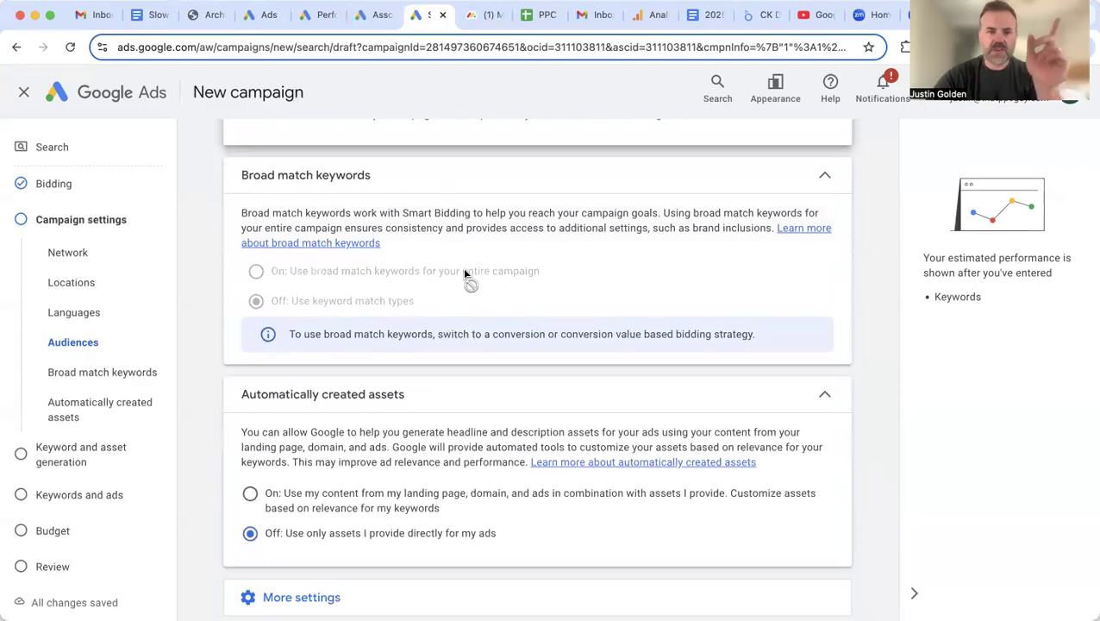
scroll(462, 425, down, 2)
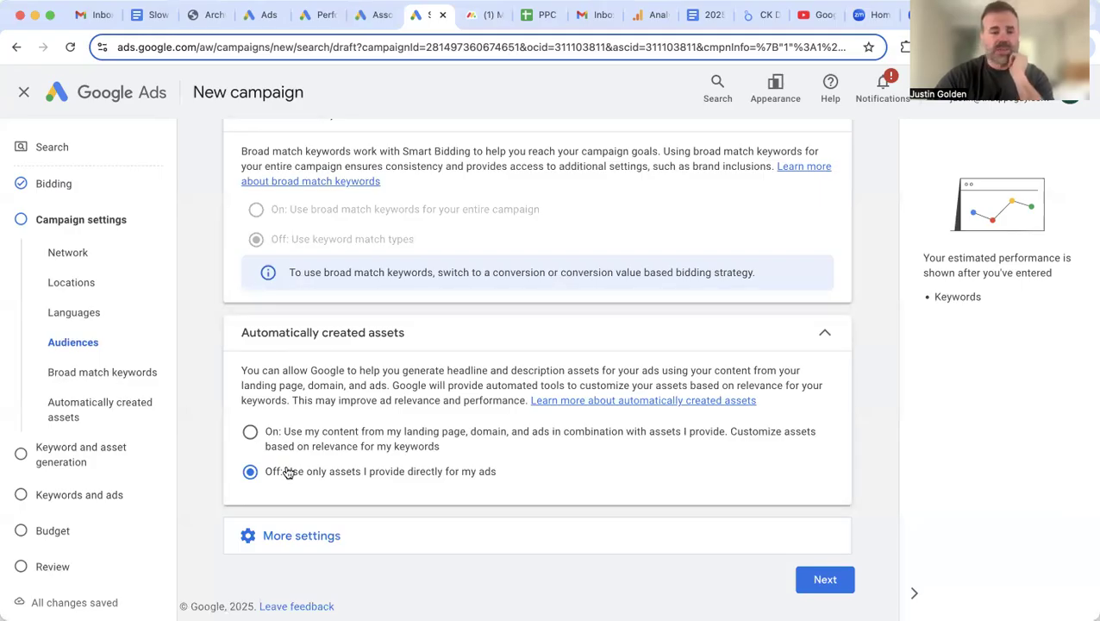
click(826, 580)
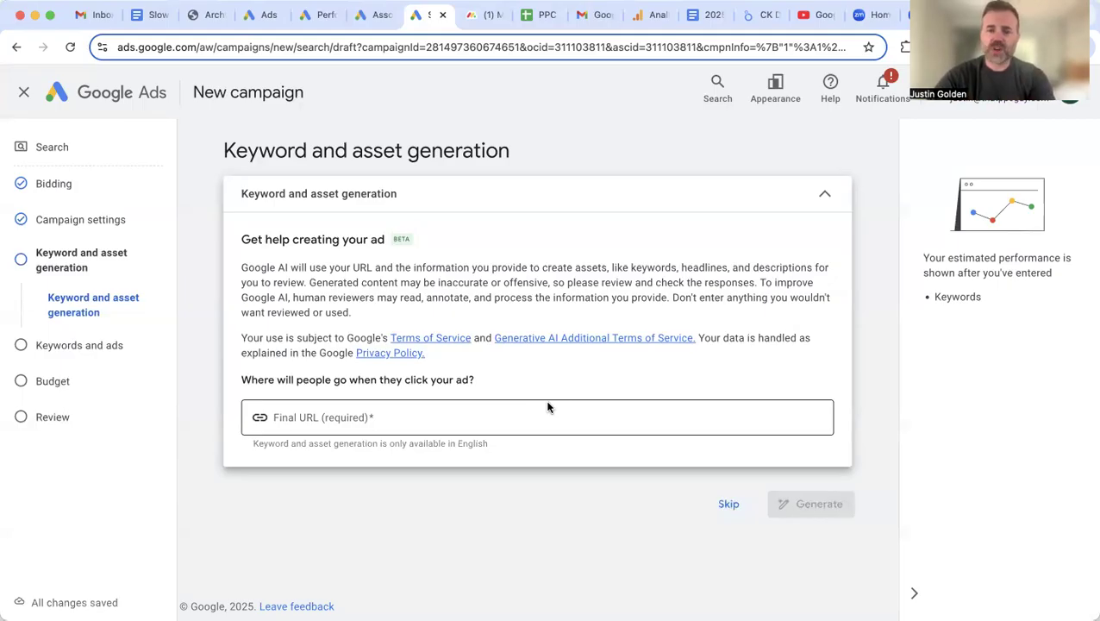
Step: Skip AI keyword and asset generation to reach Ad group 1's keywords and ads setup
click(718, 504)
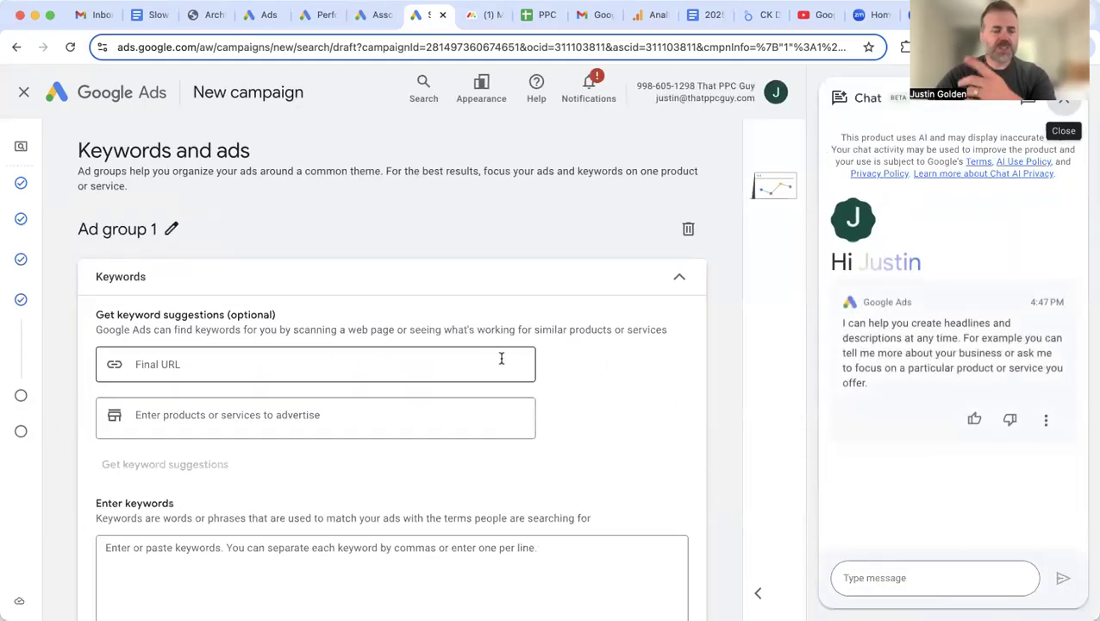
scroll(612, 374, down, 2)
scroll(612, 373, down, 1)
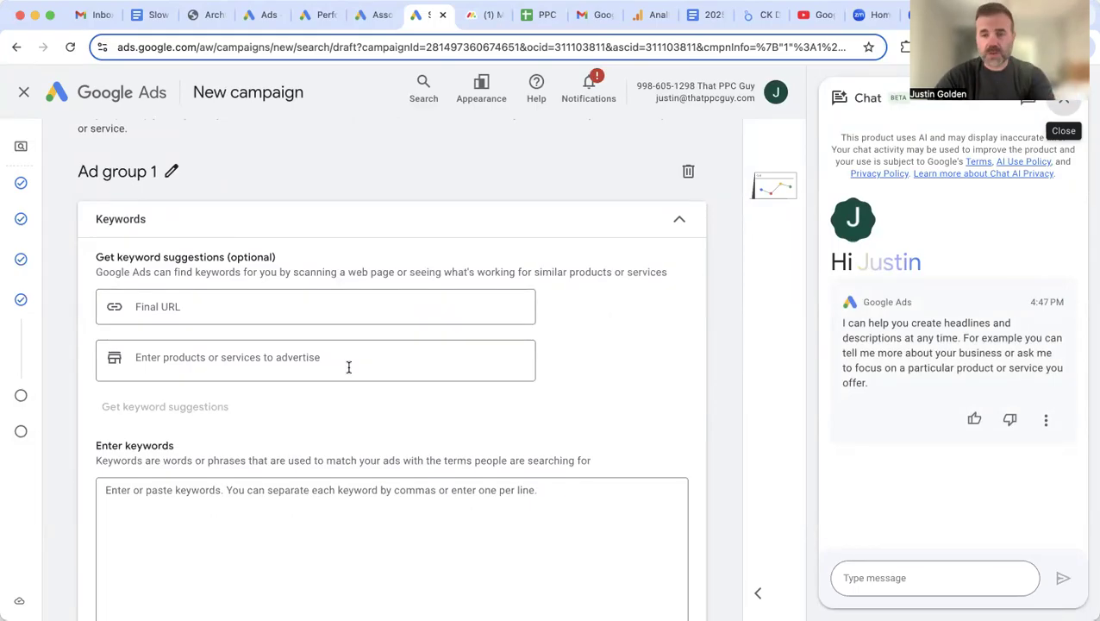
Step: Click into the Final URL, products or services, and Enter keywords fields, leaving them empty
click(277, 318)
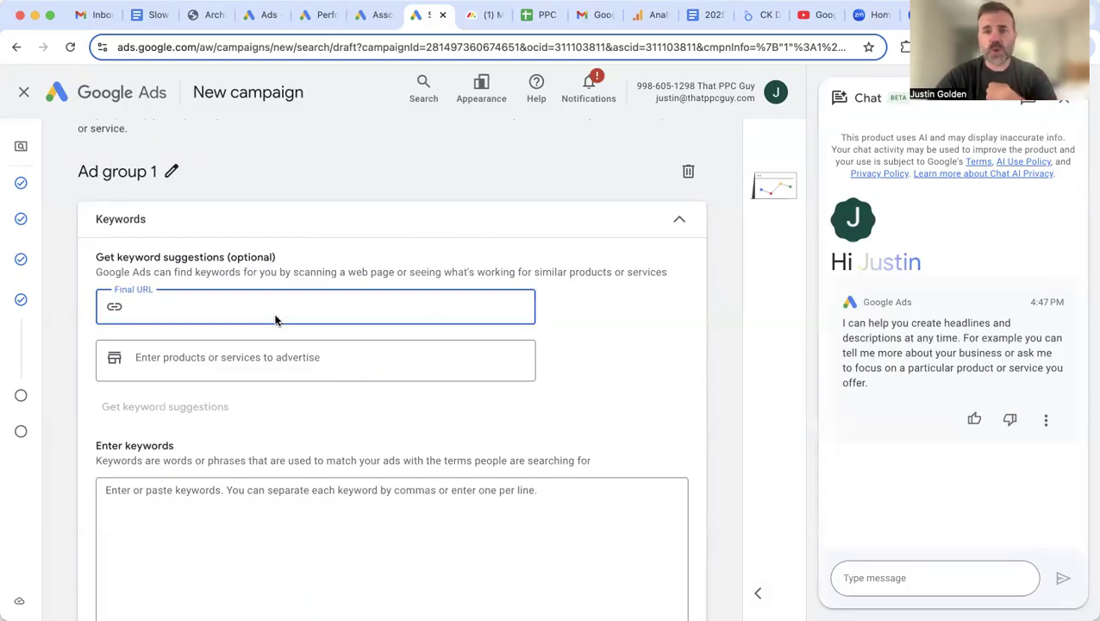
click(263, 366)
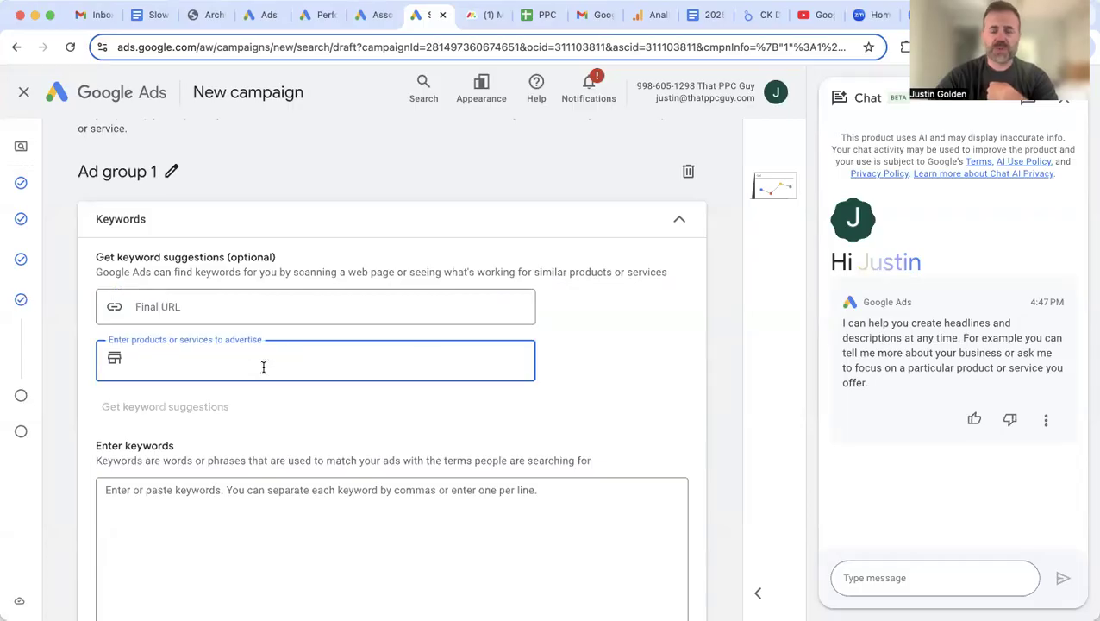
click(593, 384)
scroll(500, 438, down, 2)
scroll(486, 441, down, 1)
click(281, 400)
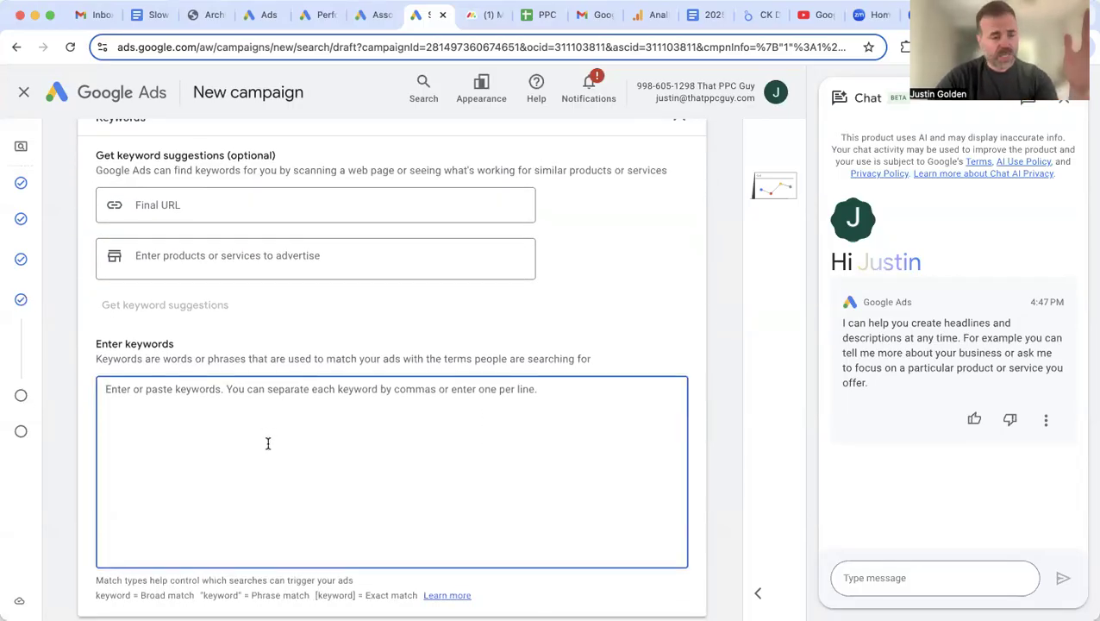
Step: Enter thatppcguy.com and 'sem services', then get keyword suggestions
click(235, 216)
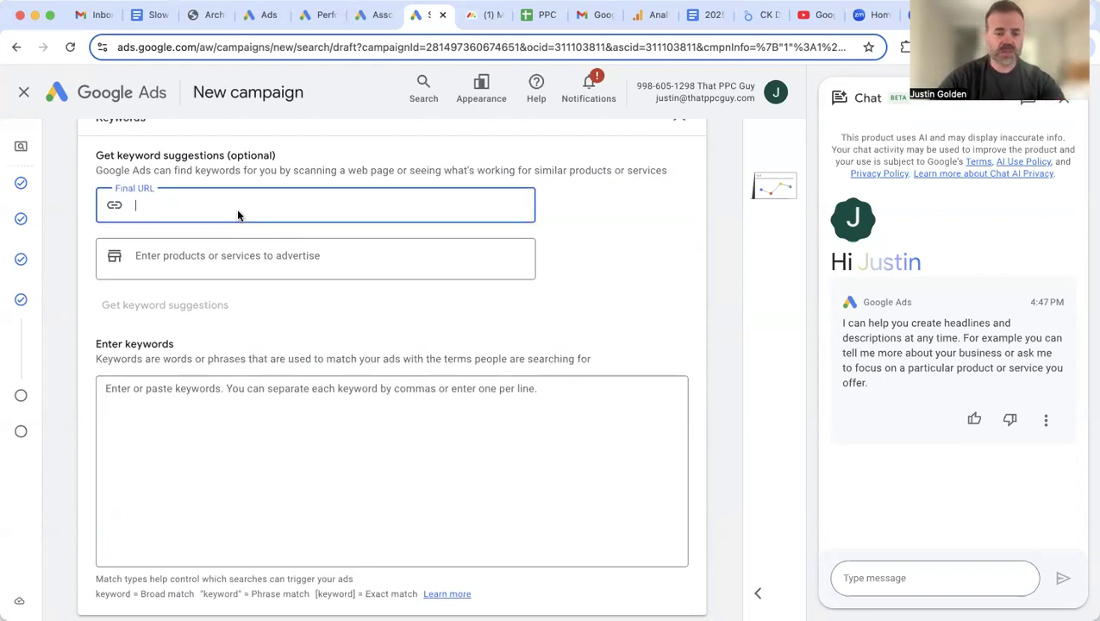
text(thatppc)
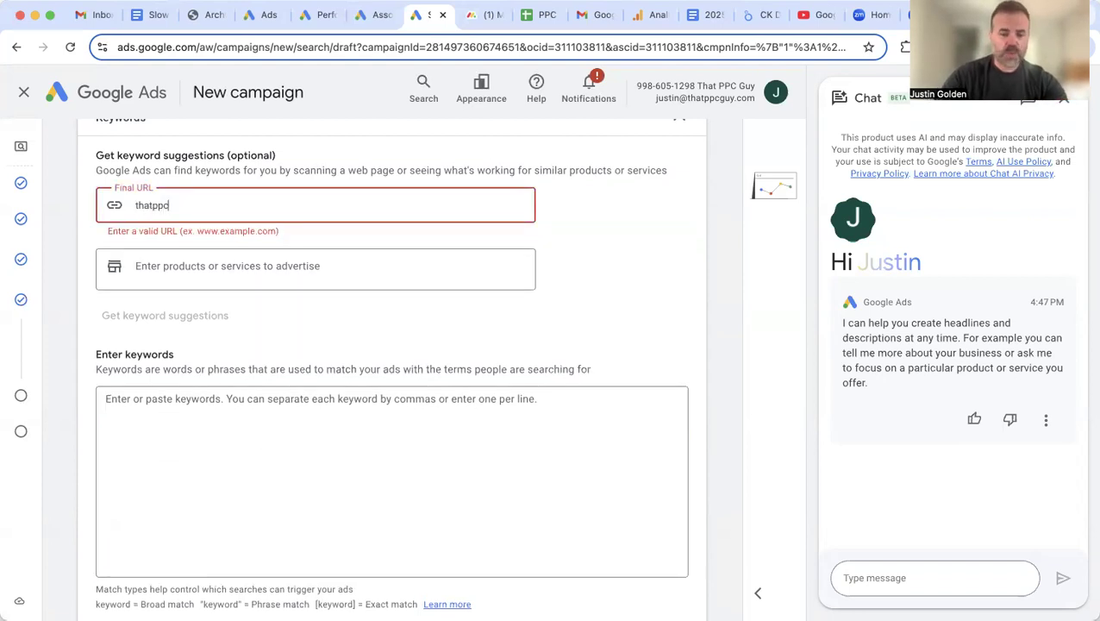
text(guy.com)
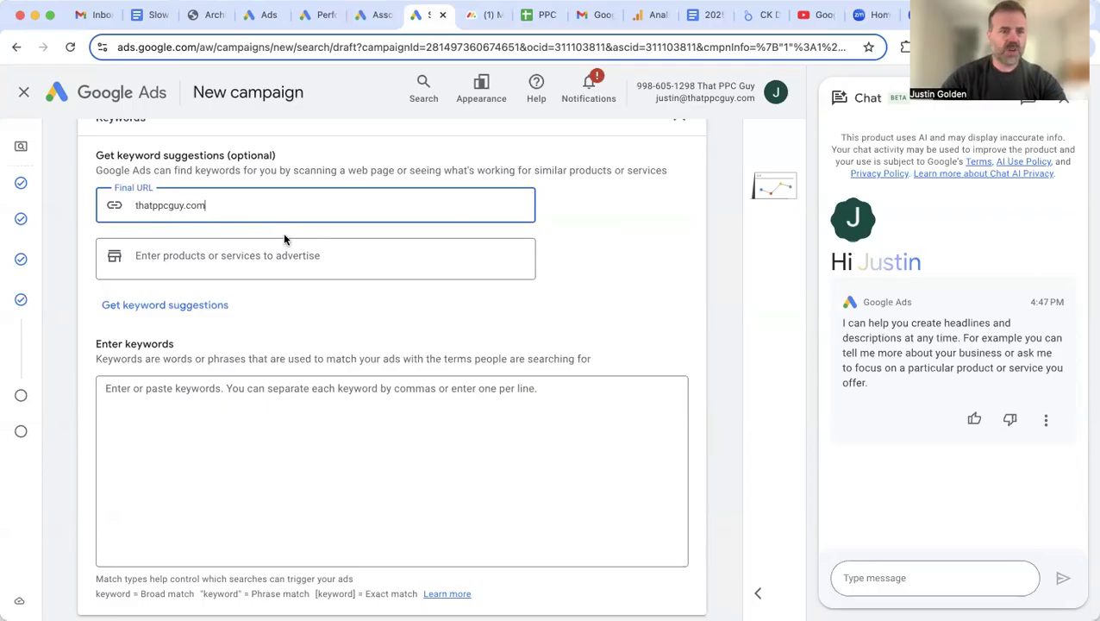
click(409, 247)
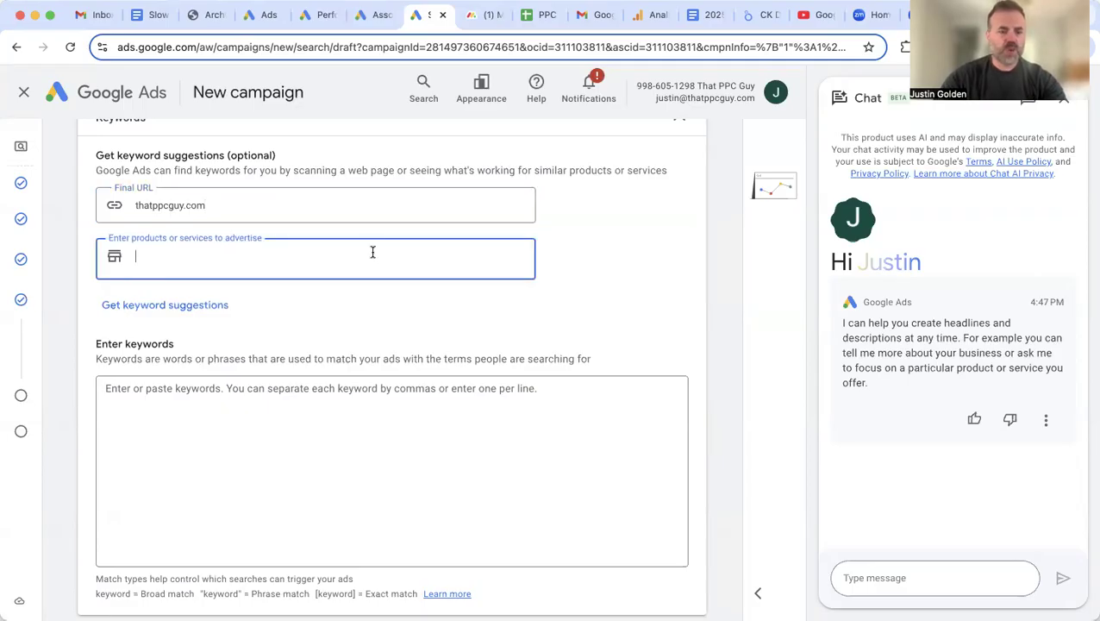
text(sem services)
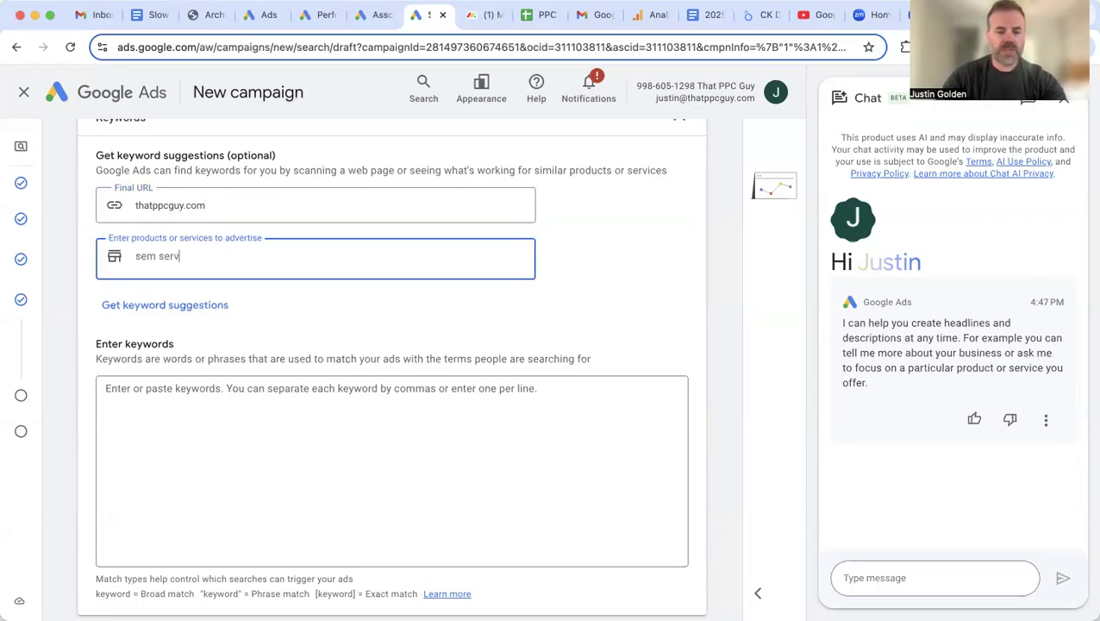
click(190, 305)
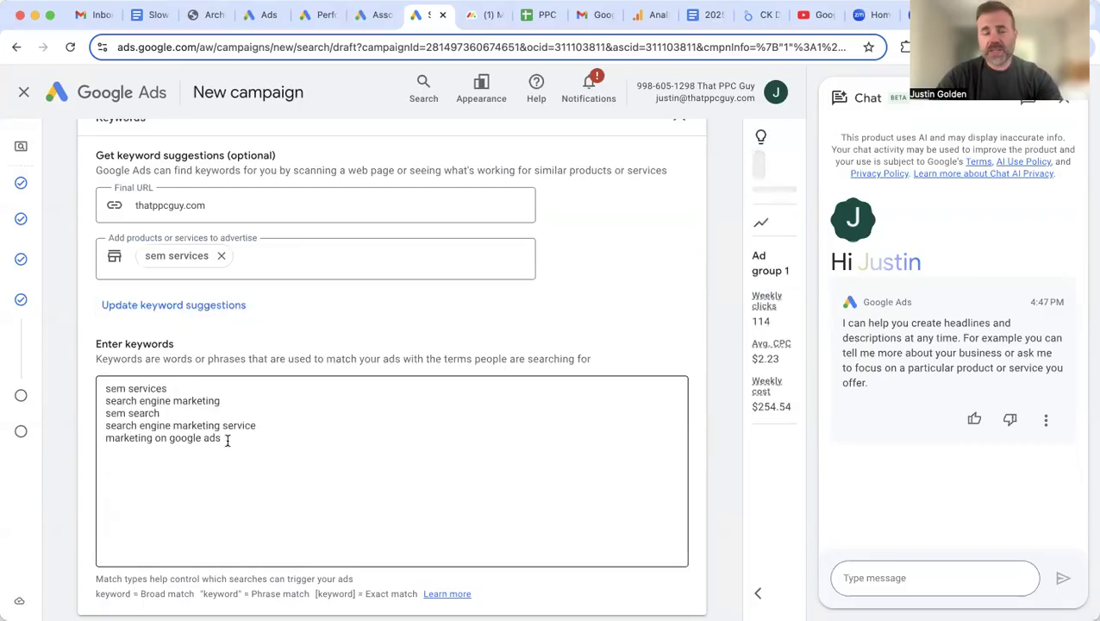
Step: Remove the 'sem services' entry and delete all five suggested keywords
click(249, 253)
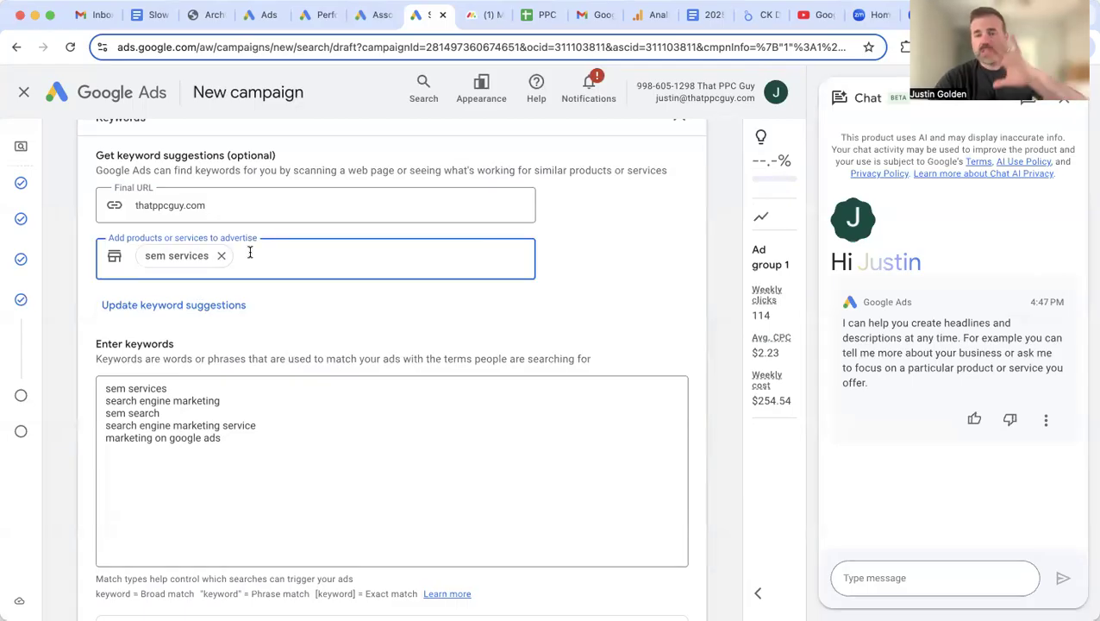
click(221, 255)
drag(227, 438, 98, 391)
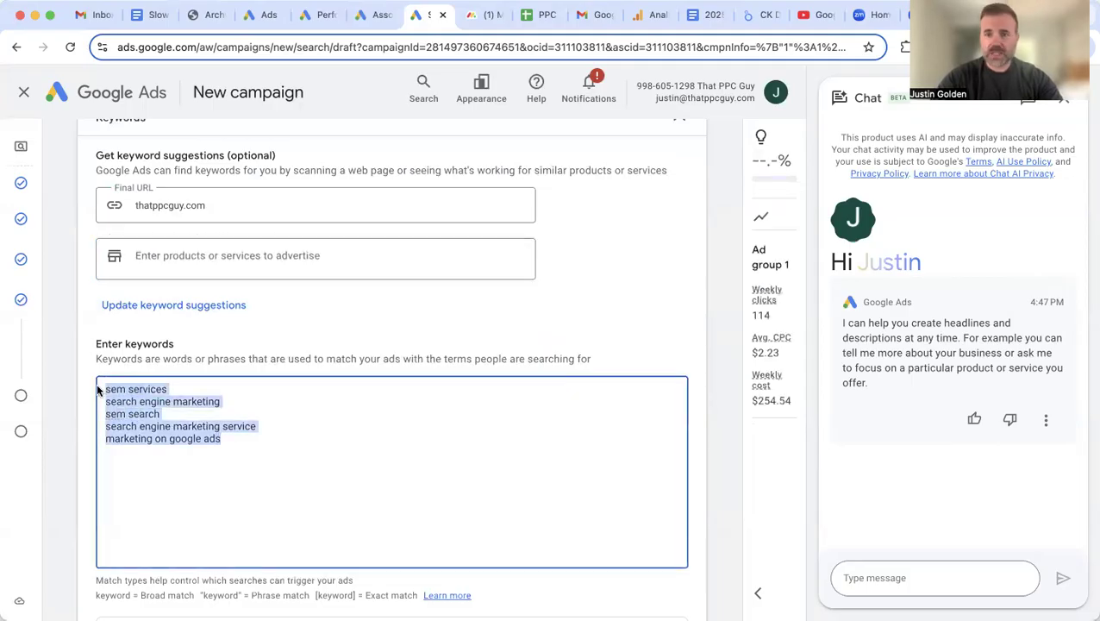
key(BackSpace)
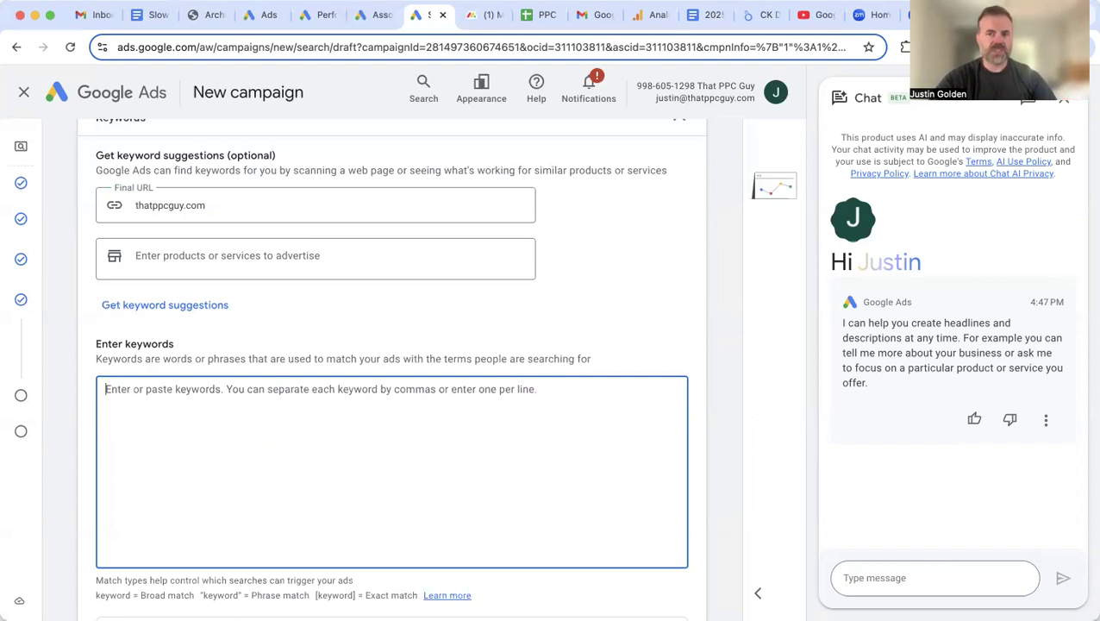
Step: Enter keywords 'real estate agent', 'best real estate agent in clearwater' and 'local real estate agent'
text(rea)
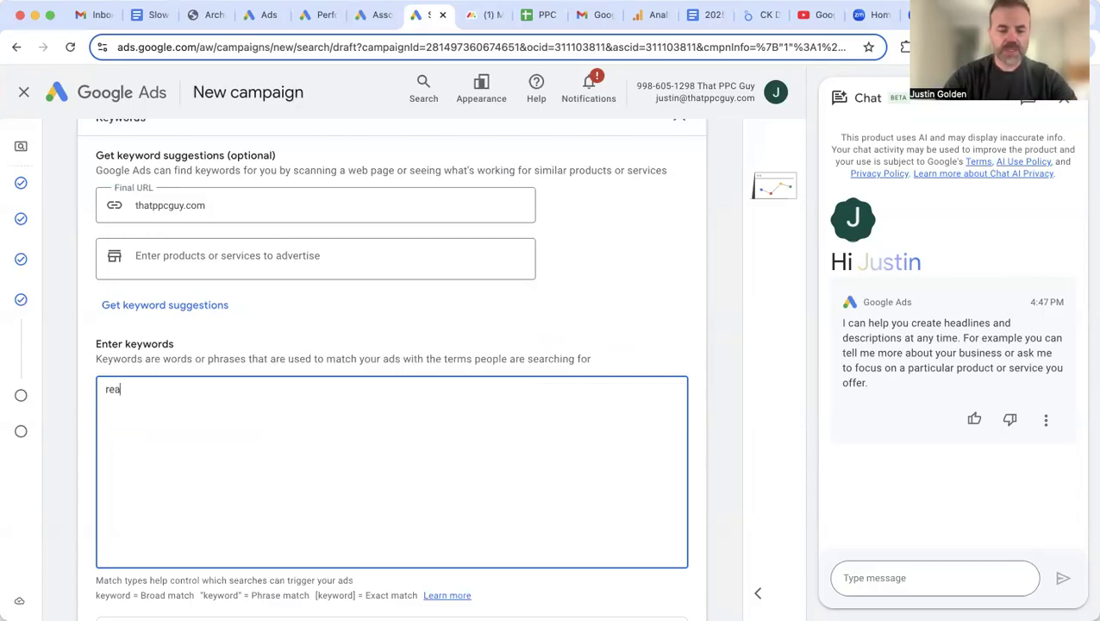
text(l estate ag)
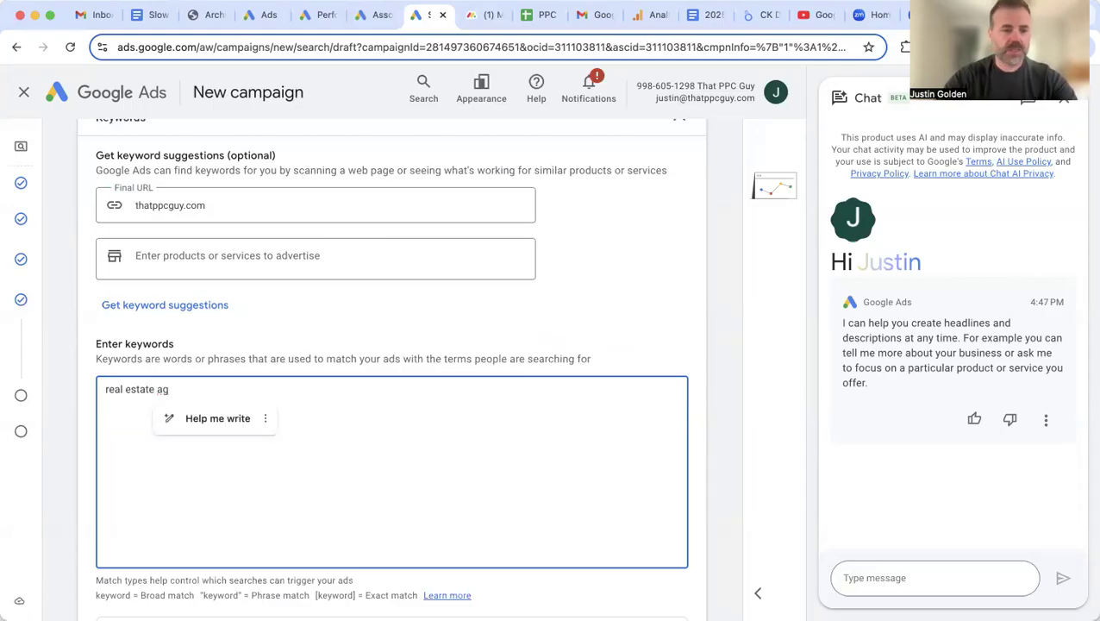
text(ent)
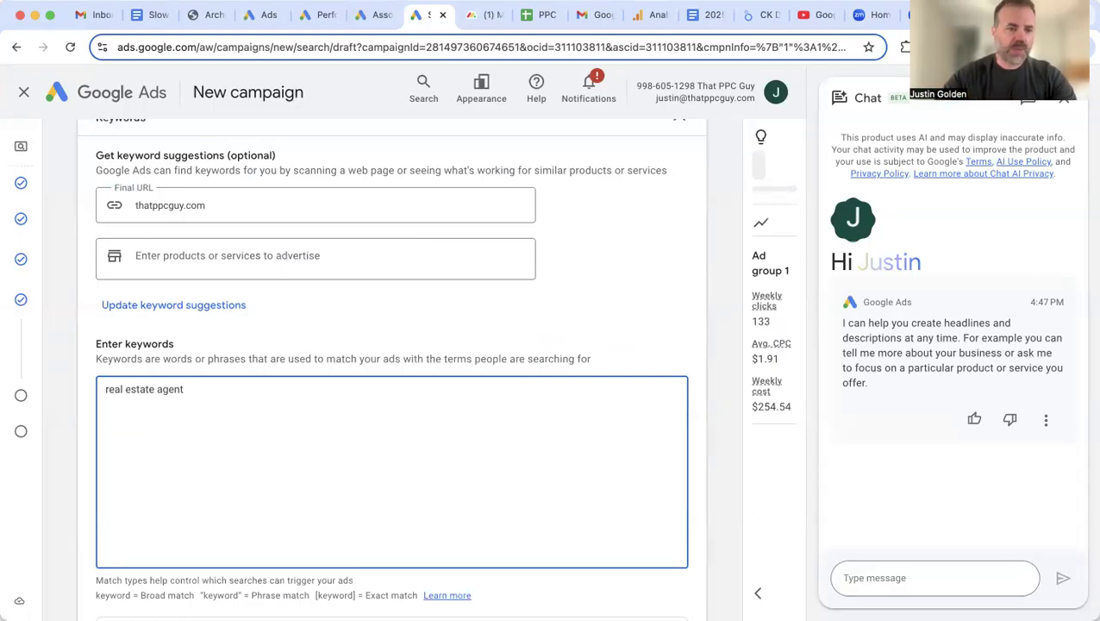
key(Return)
text(best rea)
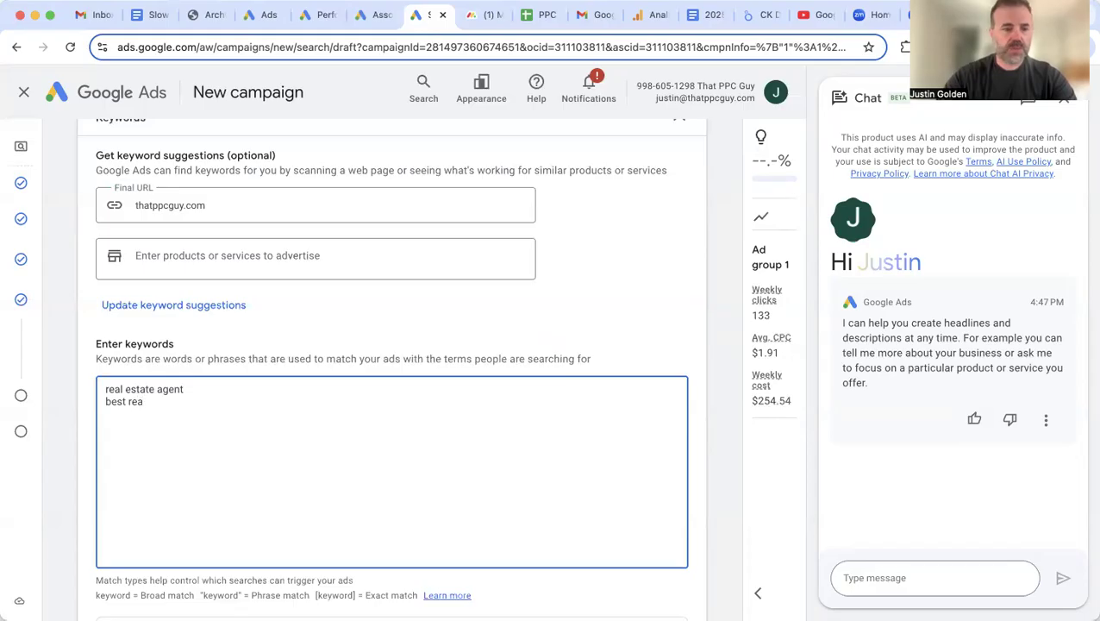
text(lestate agent in clearwater)
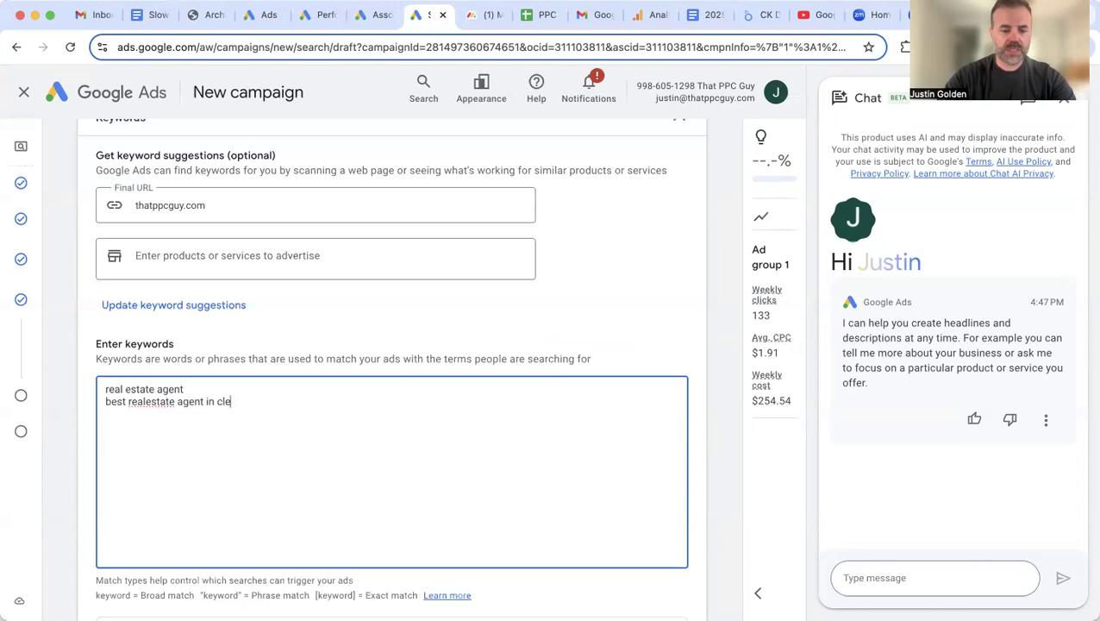
click(147, 403)
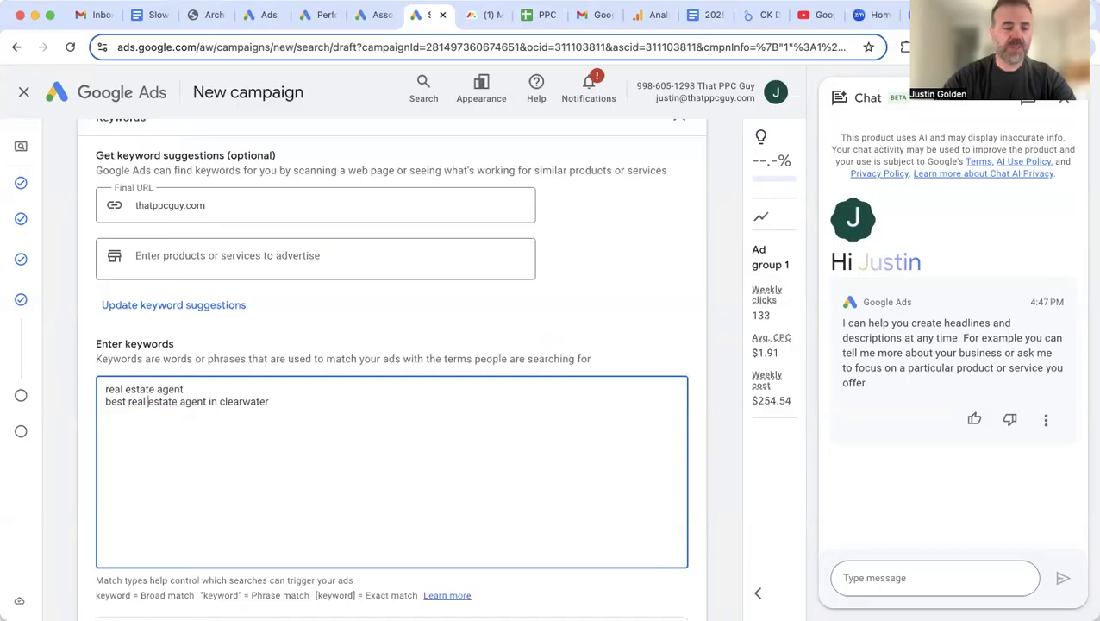
click(294, 402)
key(Return)
text(local)
text( real)
text(etate)
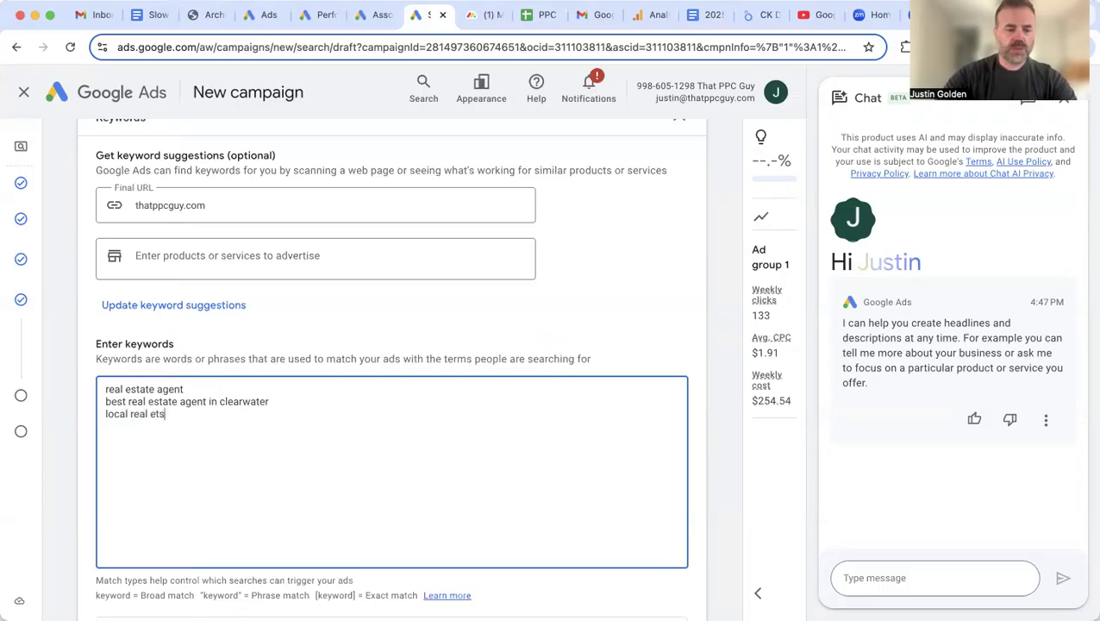
key(BackSpace)
key(BackSpace)
key(BackSpace)
key(BackSpace)
text(state ag)
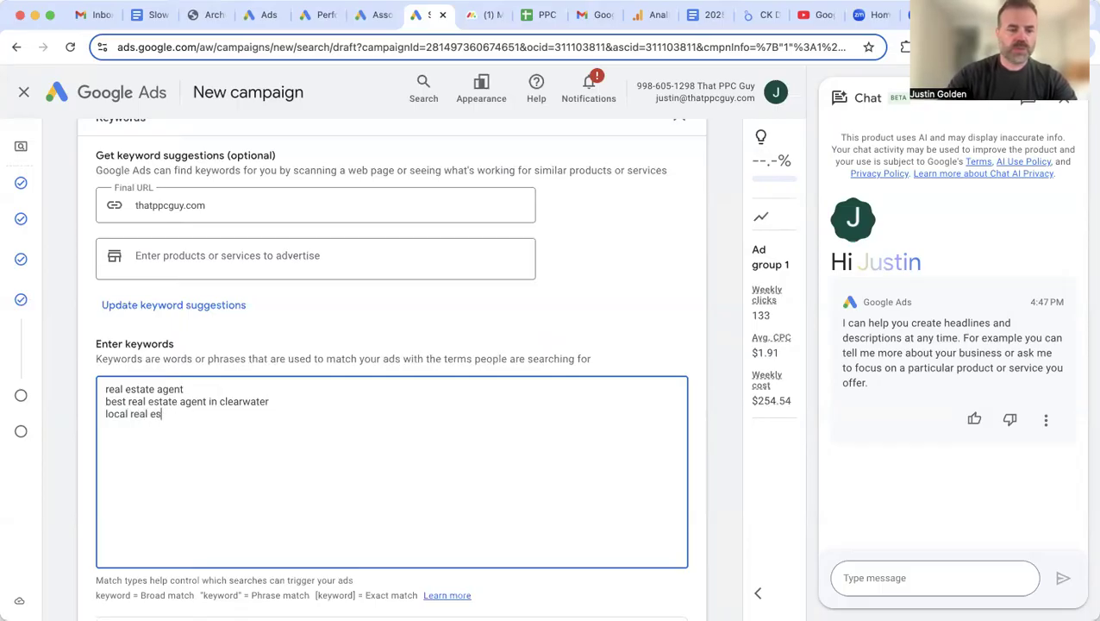
text(ent)
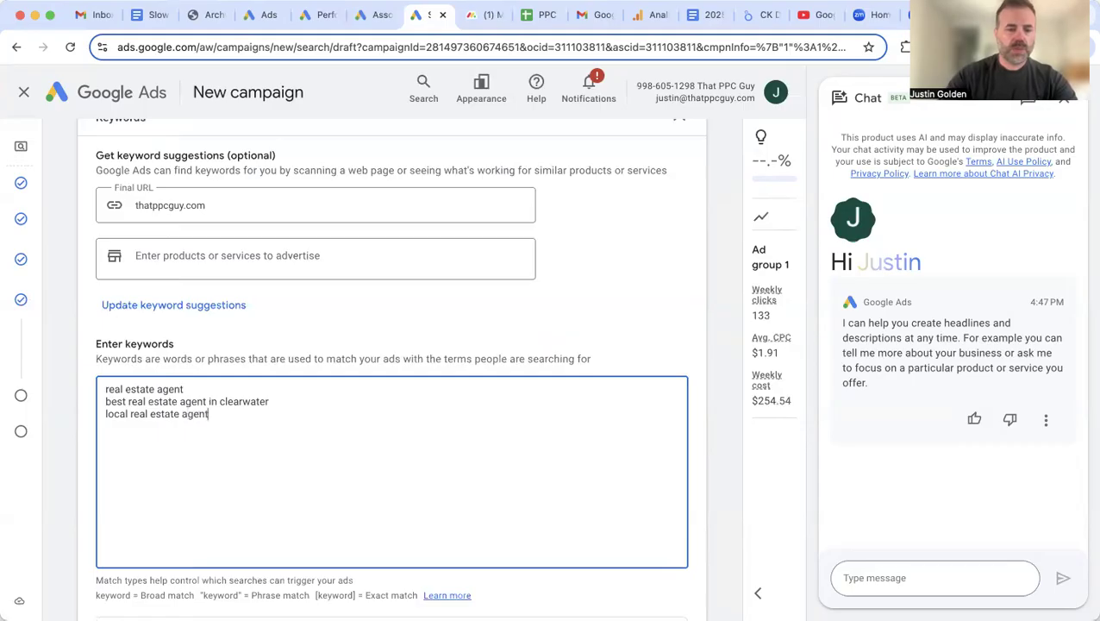
key(Return)
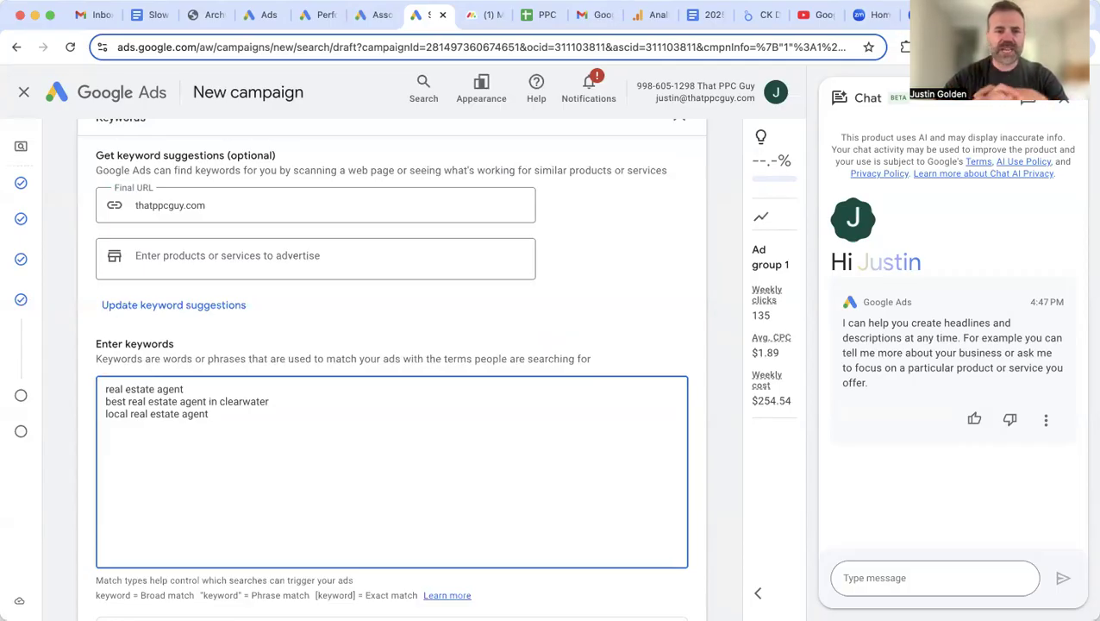
Step: Wrap each of the three real estate keywords in double quotes to make them phrase match
scroll(385, 454, down, 1)
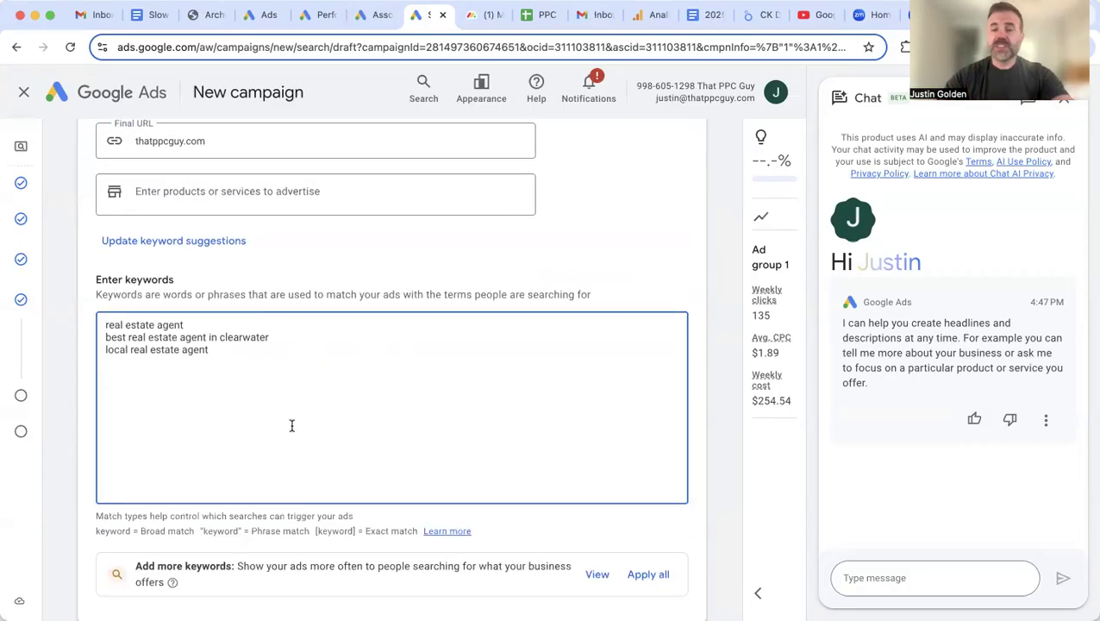
click(189, 325)
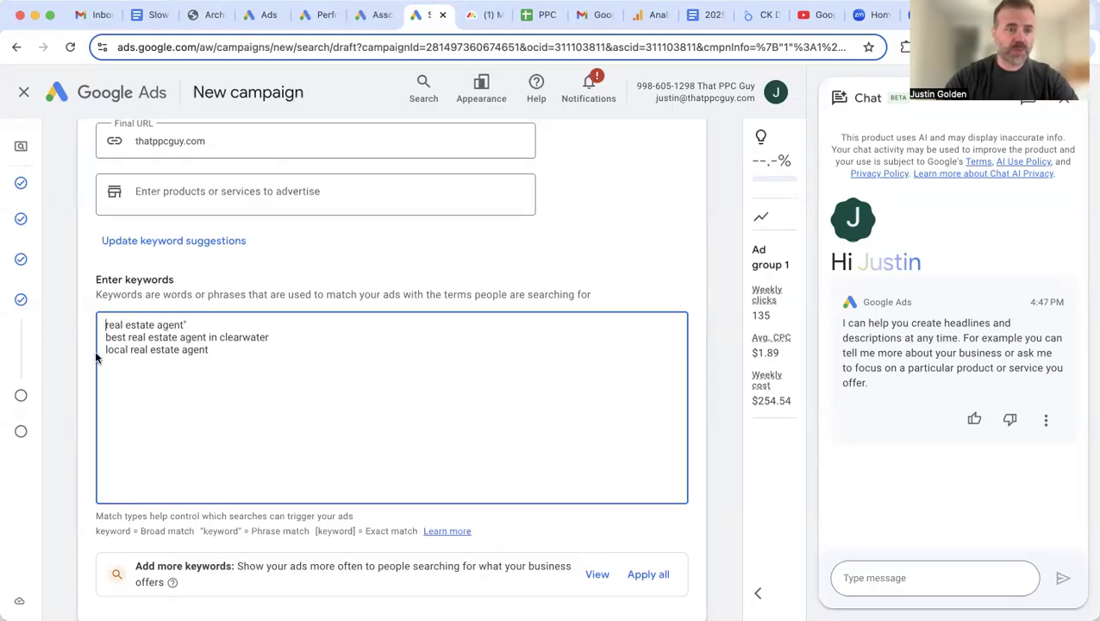
text(")
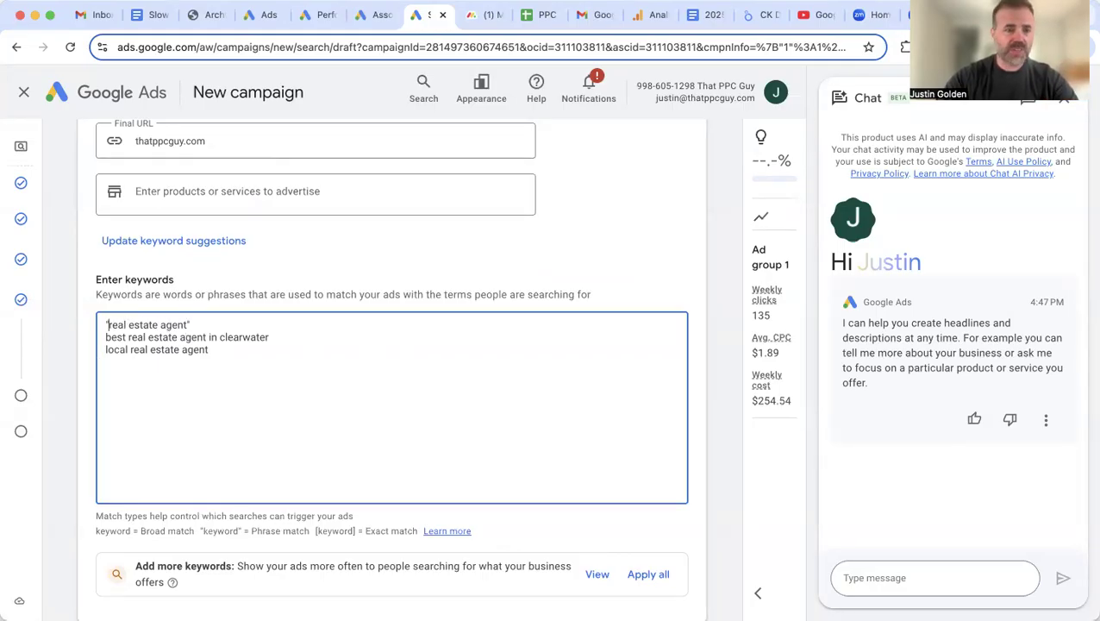
click(282, 337)
text(")
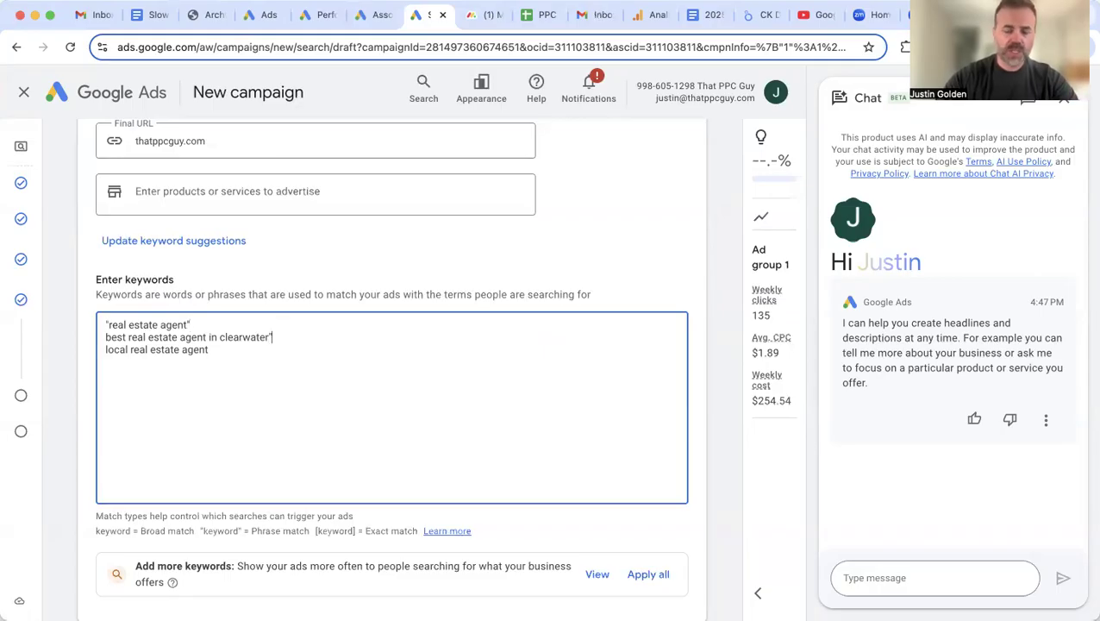
click(106, 337)
text(")
click(214, 350)
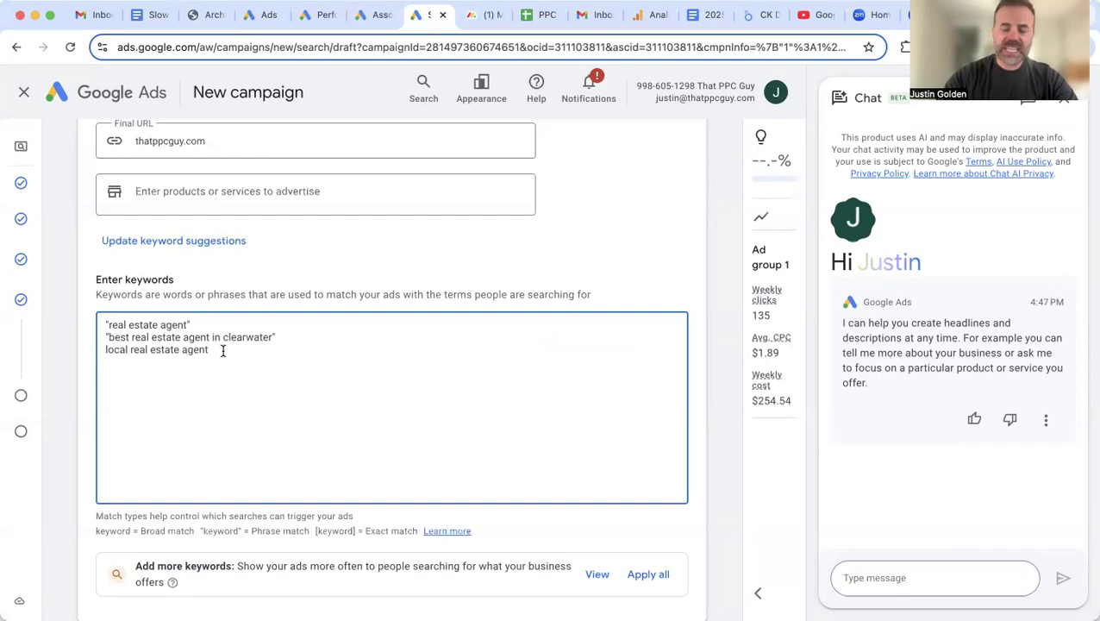
text(")
click(104, 350)
text(")
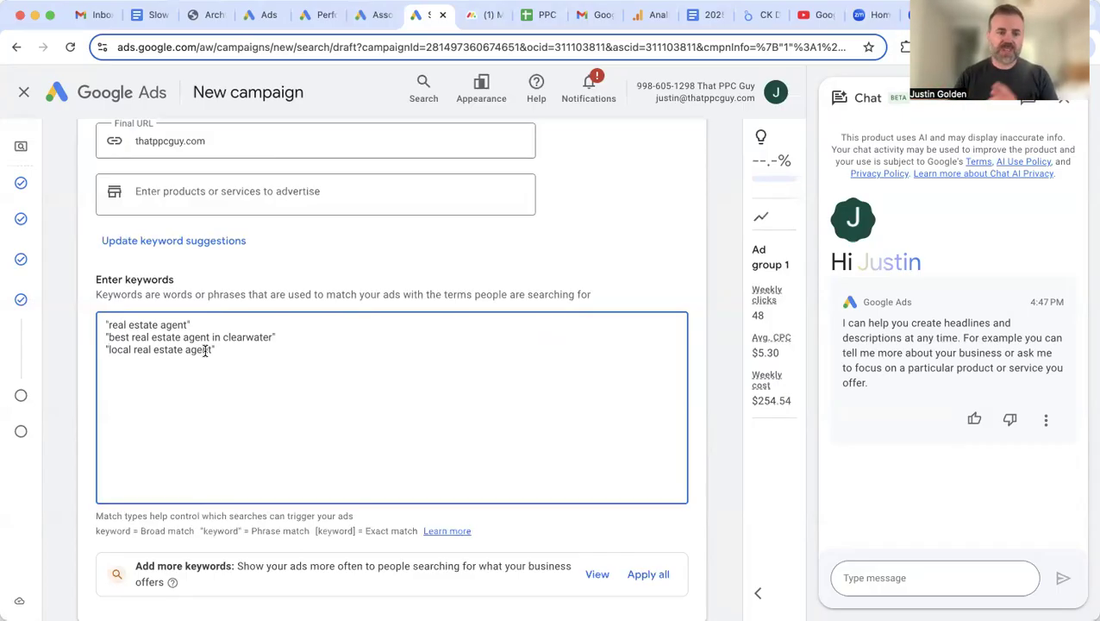
click(206, 326)
key(BackSpace)
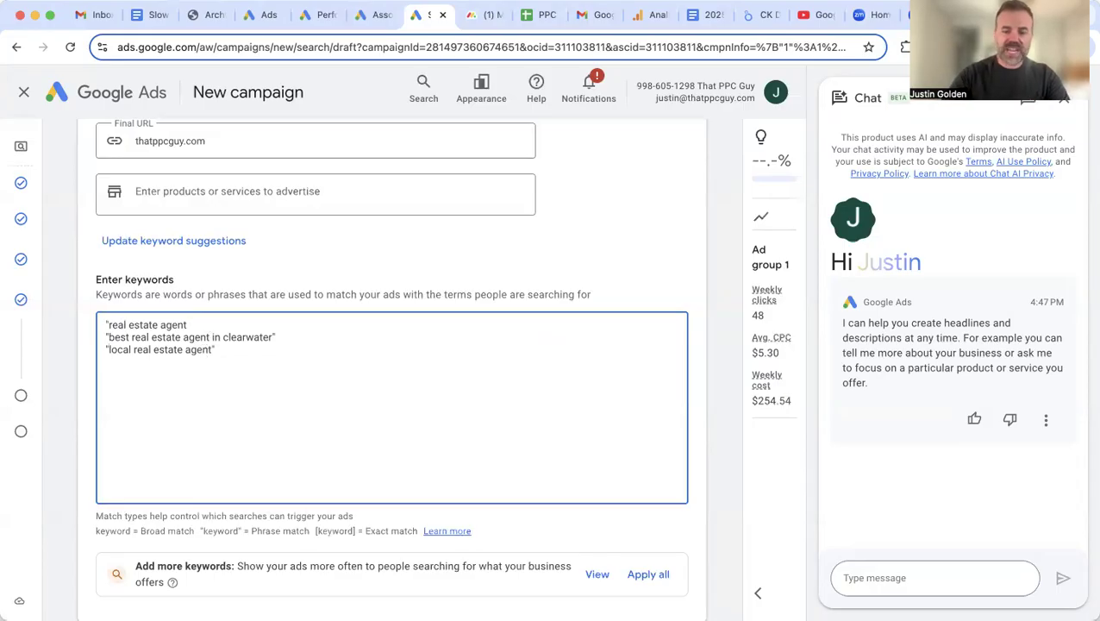
click(111, 325)
key(BackSpace)
text([)
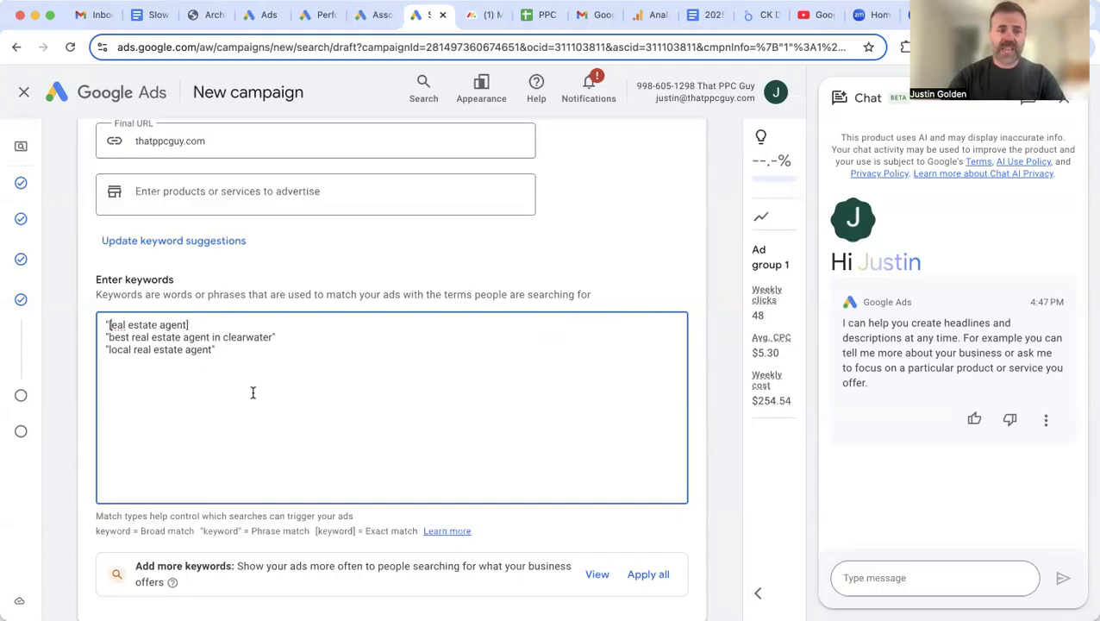
key(BackSpace)
key(BackSpace)
text(r)
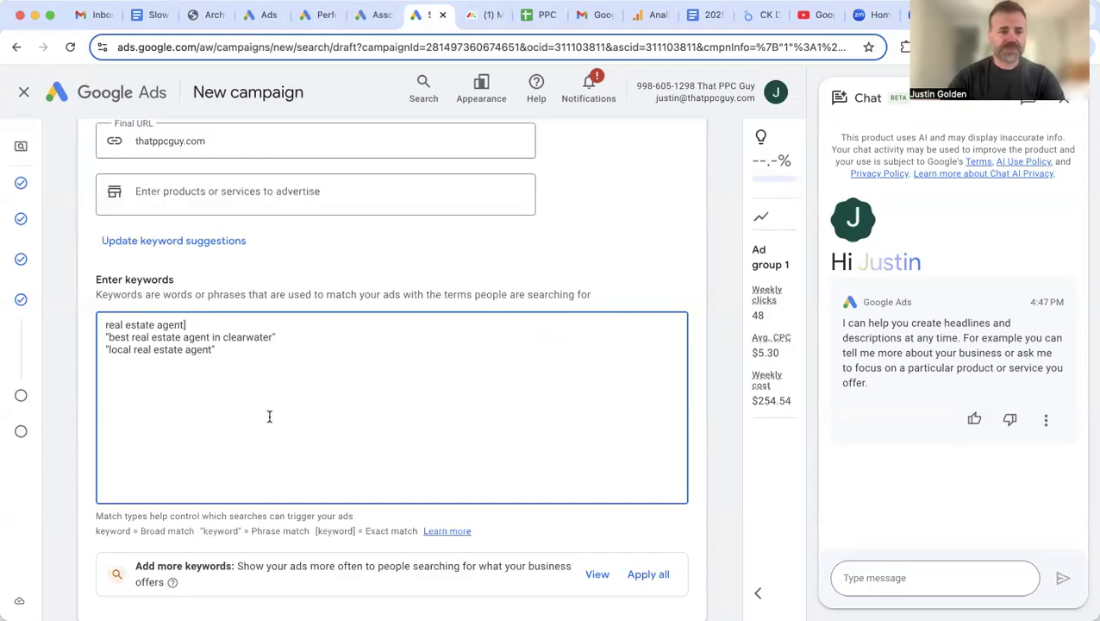
text([)
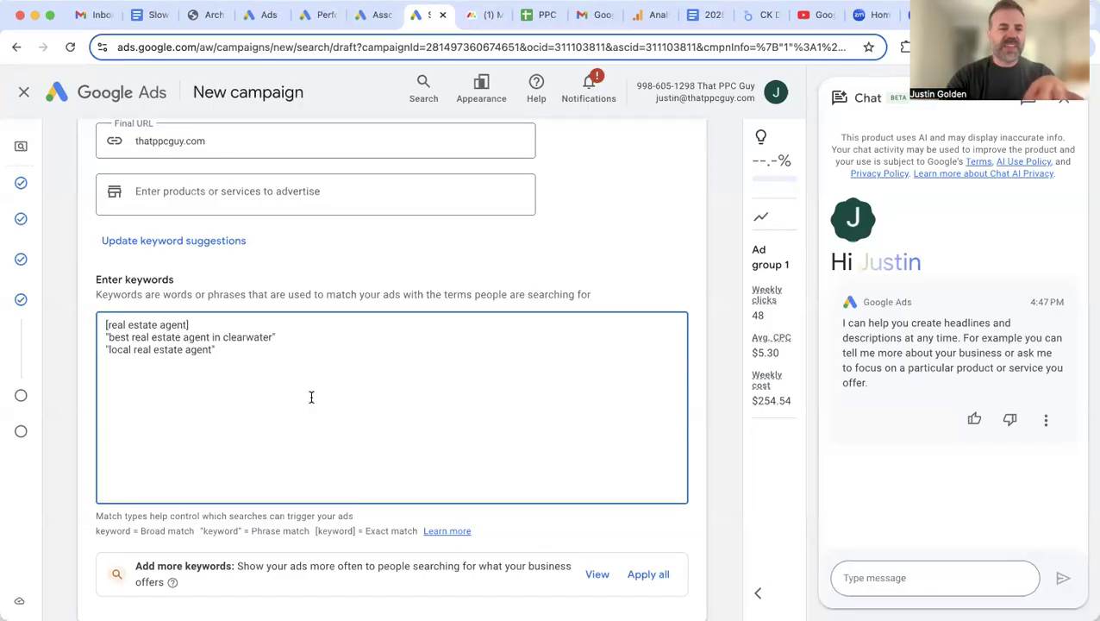
key(BackSpace)
text(")
click(207, 324)
key(BackSpace)
text(")
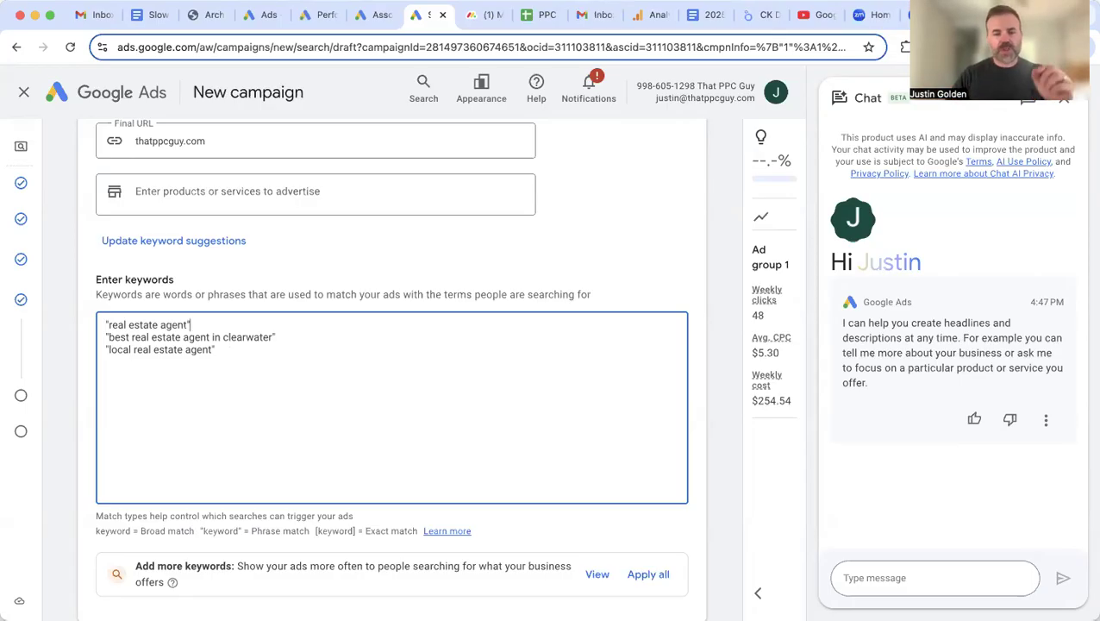
Step: Set the ad's Final URL to thatppcguy.com
scroll(152, 414, down, 2)
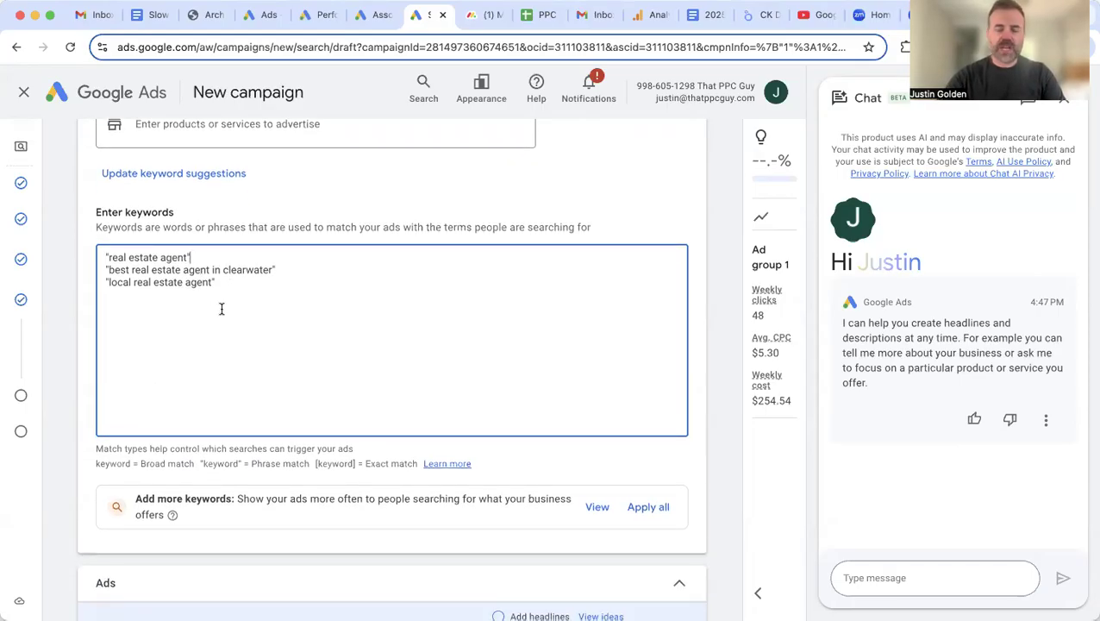
scroll(259, 319, down, 8)
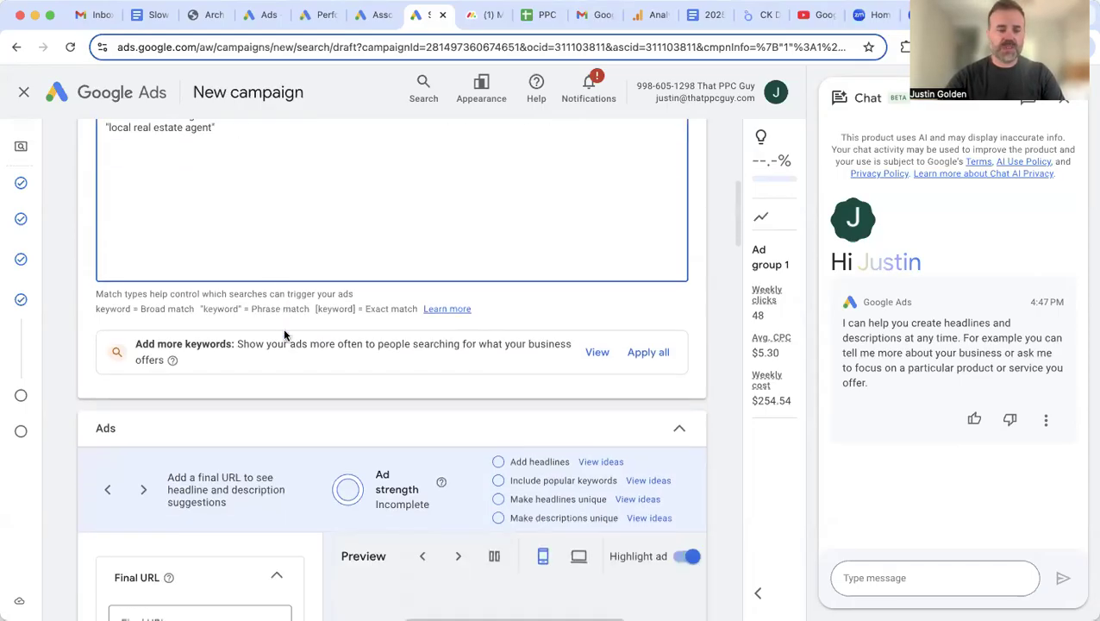
click(160, 449)
text(thatppcguy)
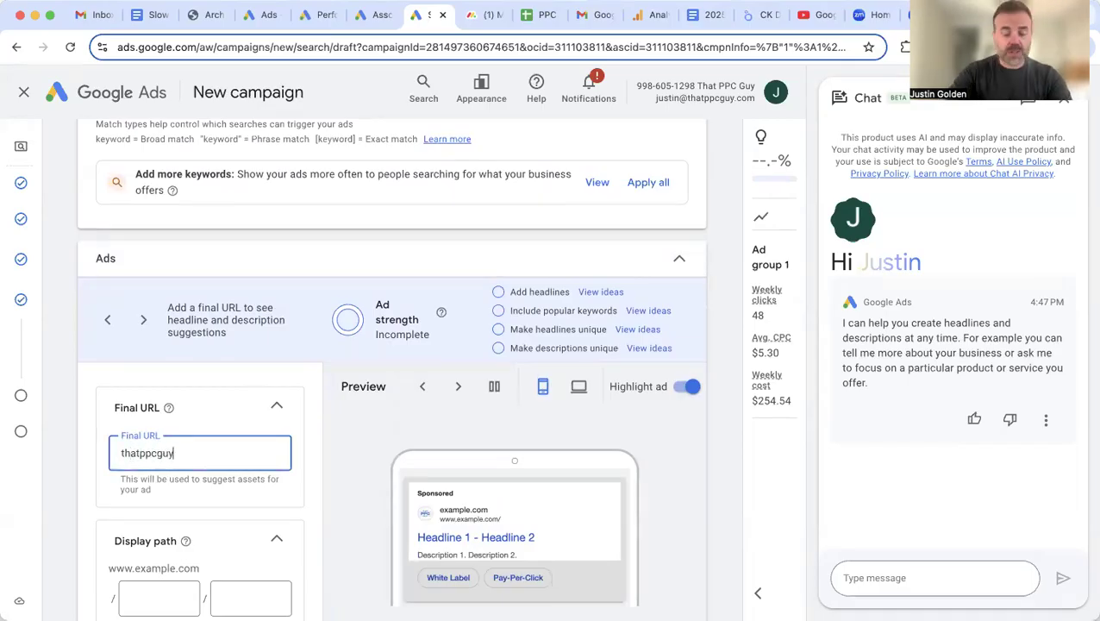
text(.com)
Step: Attach the first existing call asset's phone number to the ad
scroll(255, 476, down, 5)
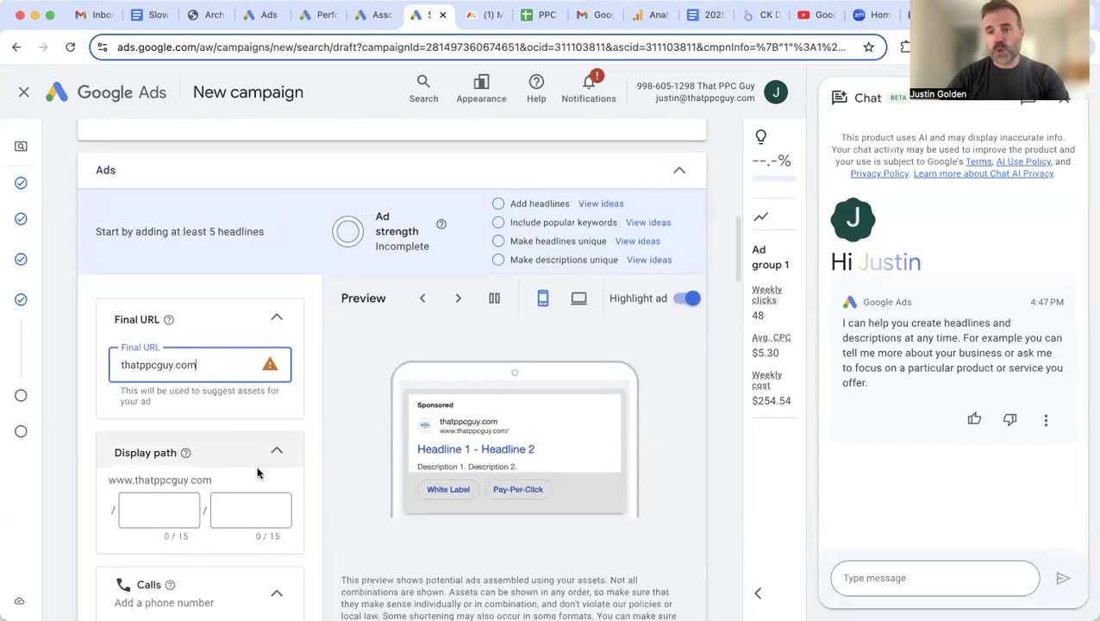
scroll(338, 393, down, 3)
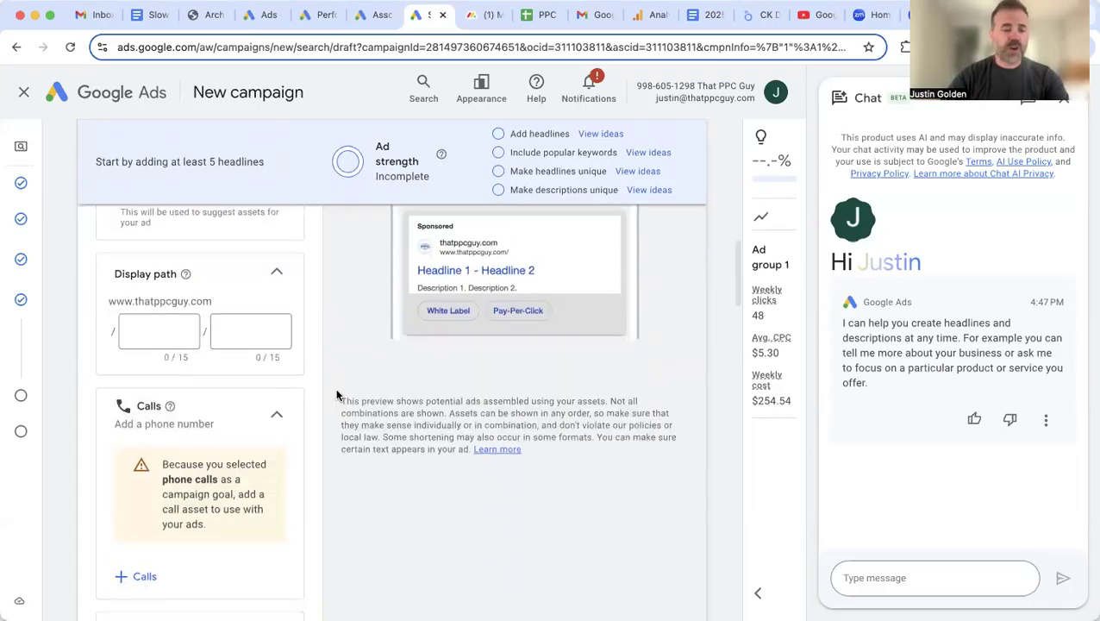
scroll(336, 394, down, 3)
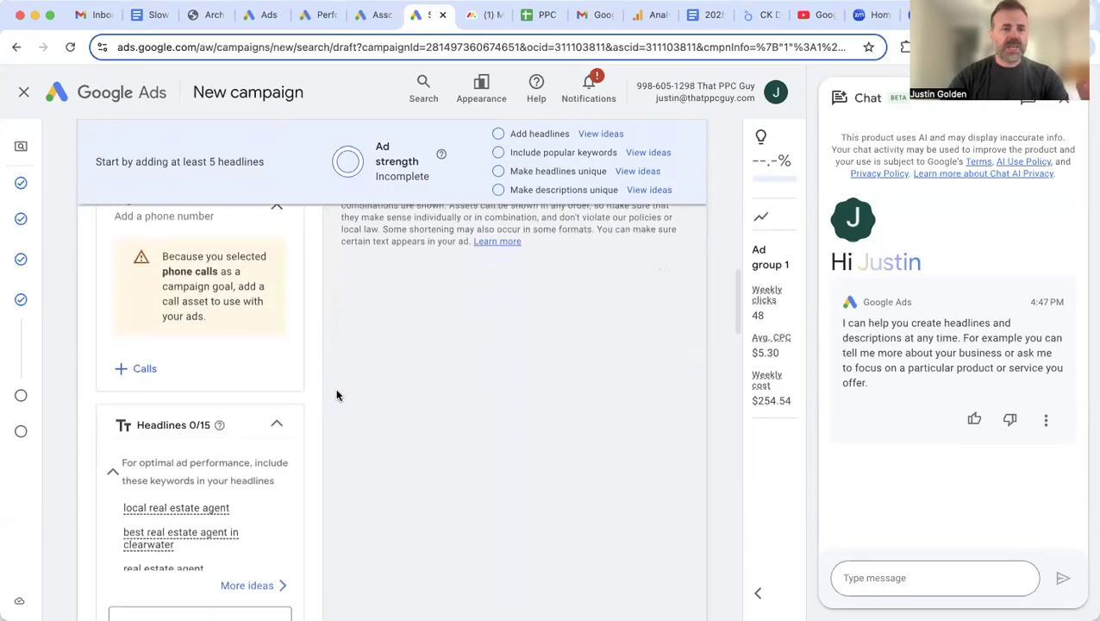
click(138, 369)
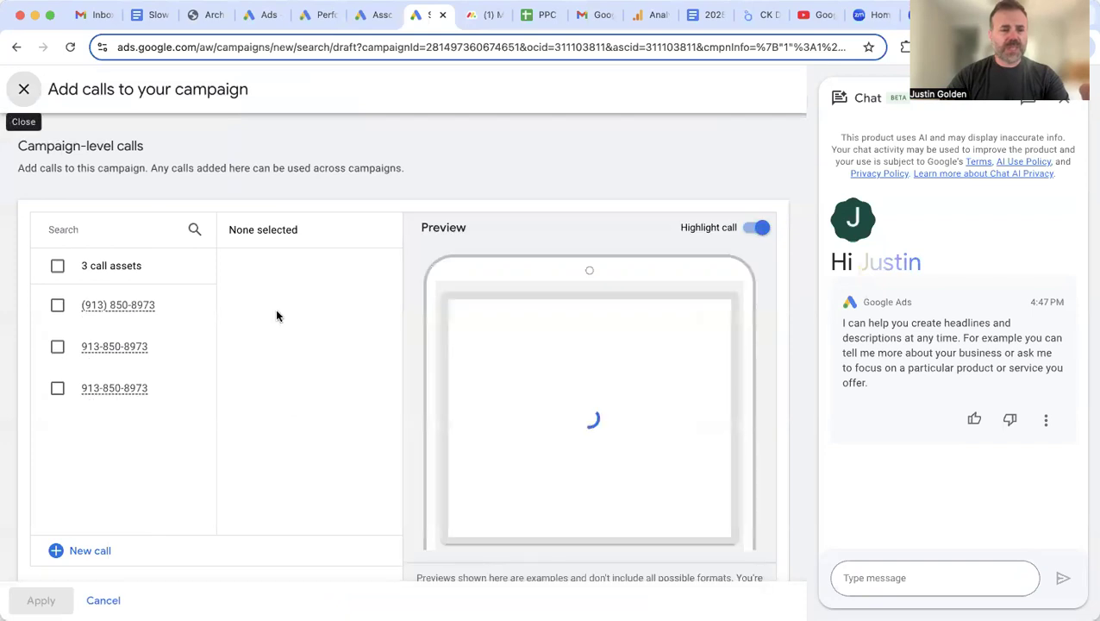
click(112, 308)
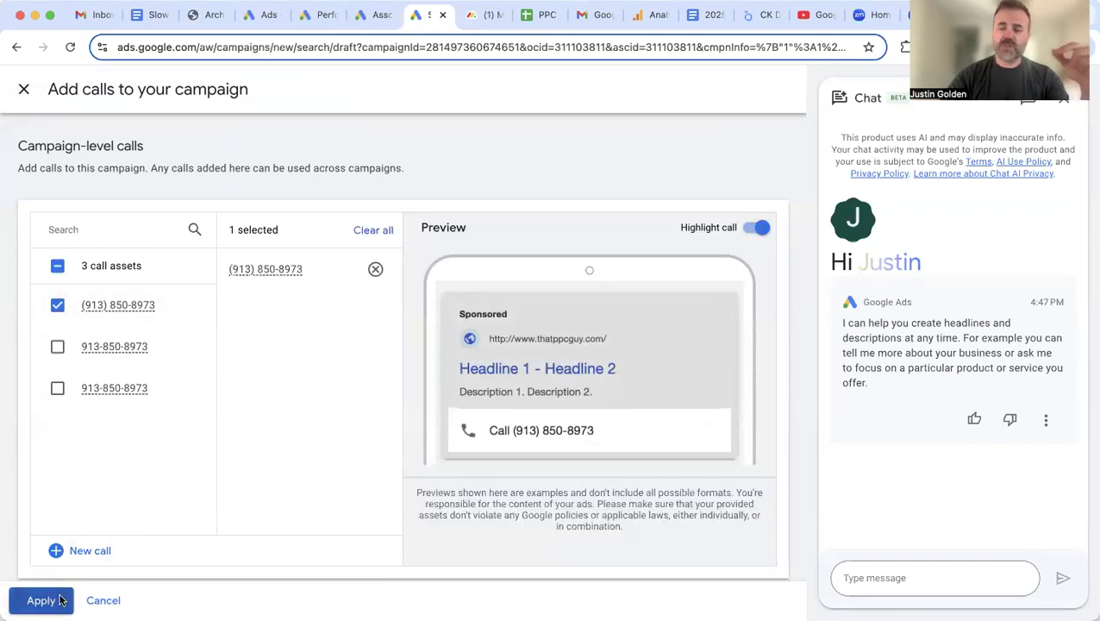
click(36, 600)
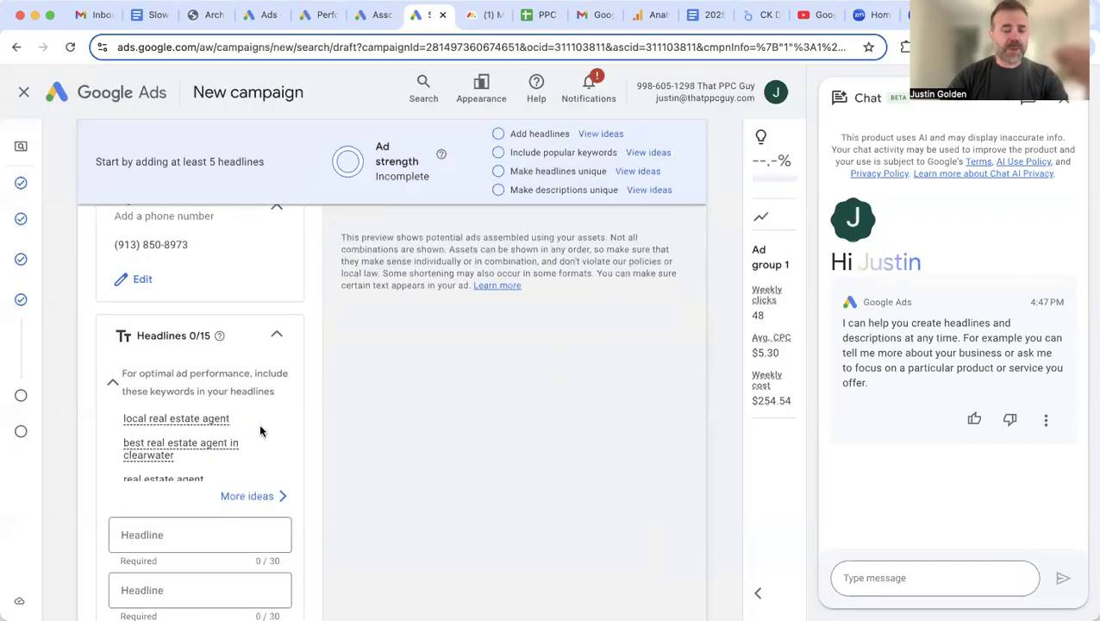
scroll(350, 419, down, 3)
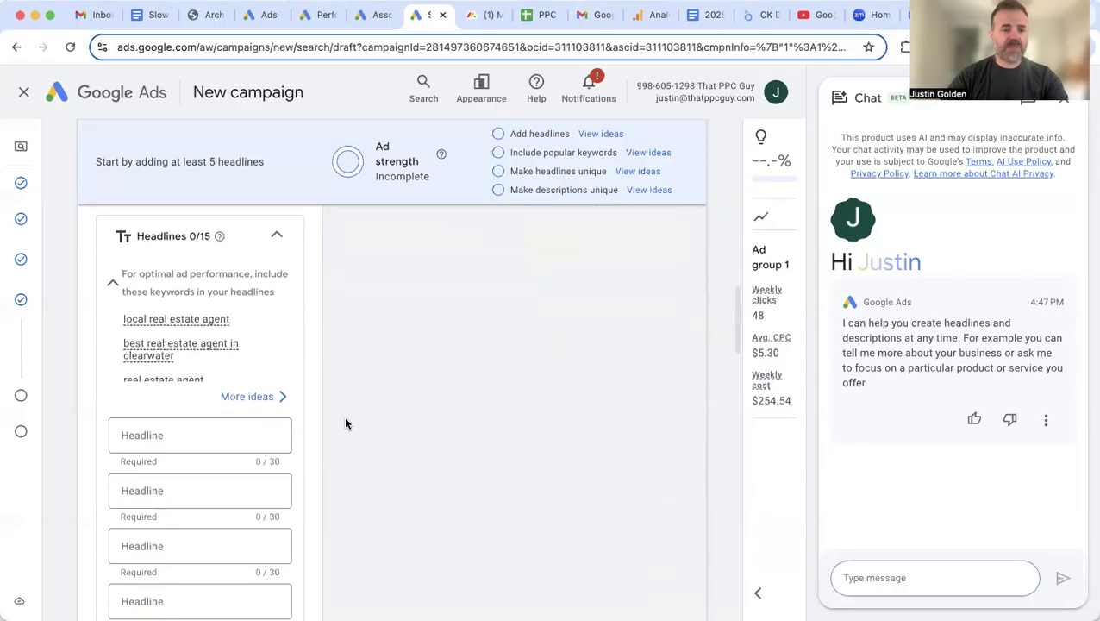
Step: Add headlines 'Local Real Estate Agent', 'Serving Clearwater, FL' and 'Contact Me Today'
click(197, 427)
text(Local )
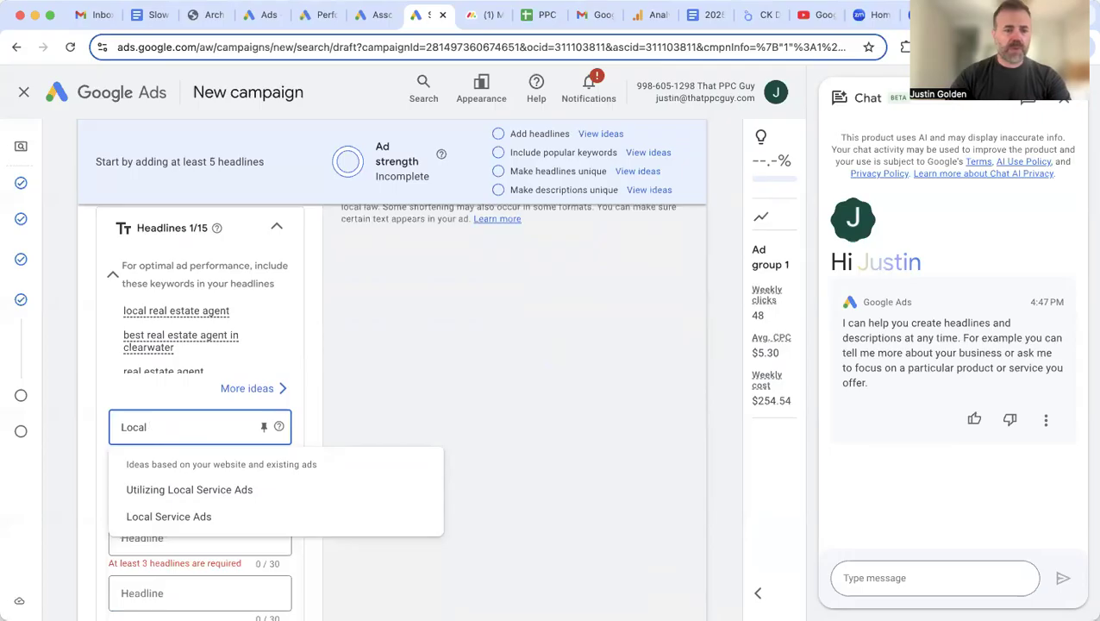
text(Re)
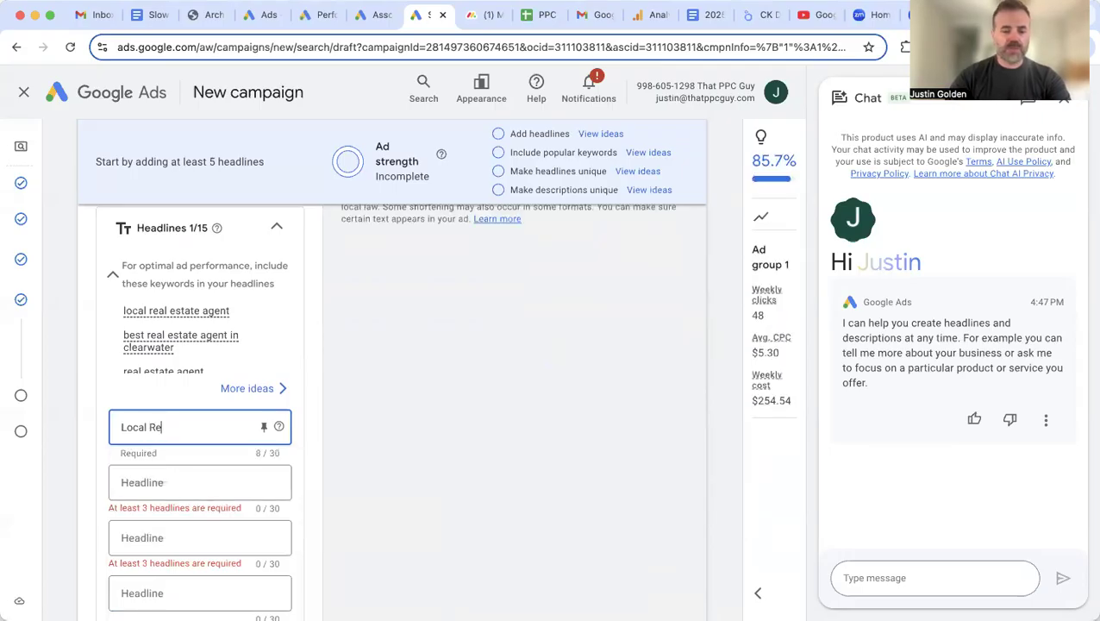
text(al Estate Agent)
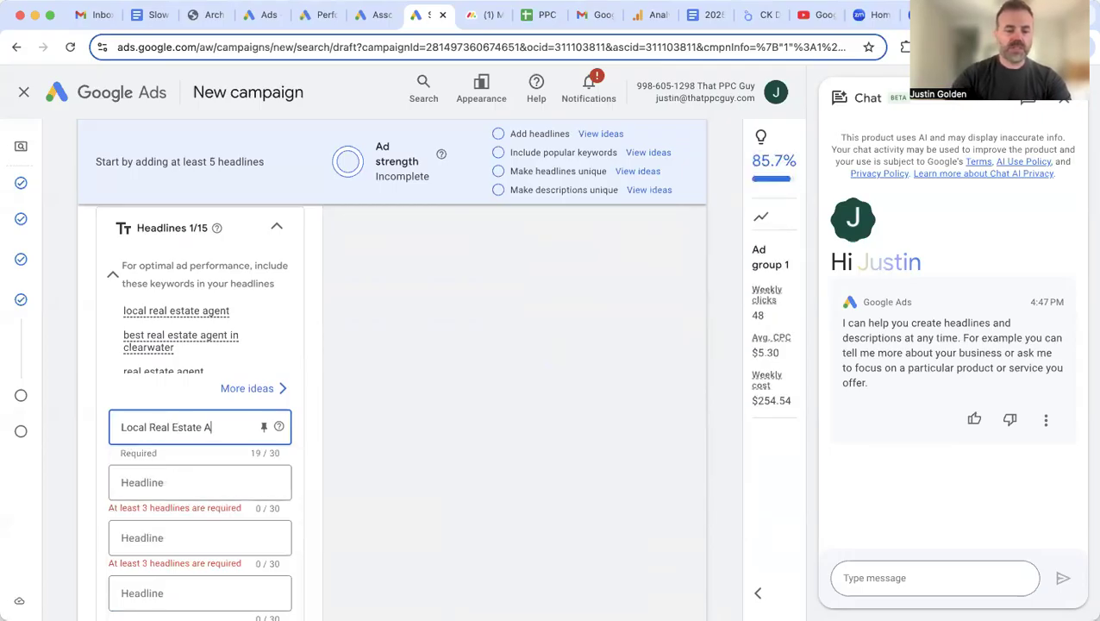
click(169, 484)
text(S)
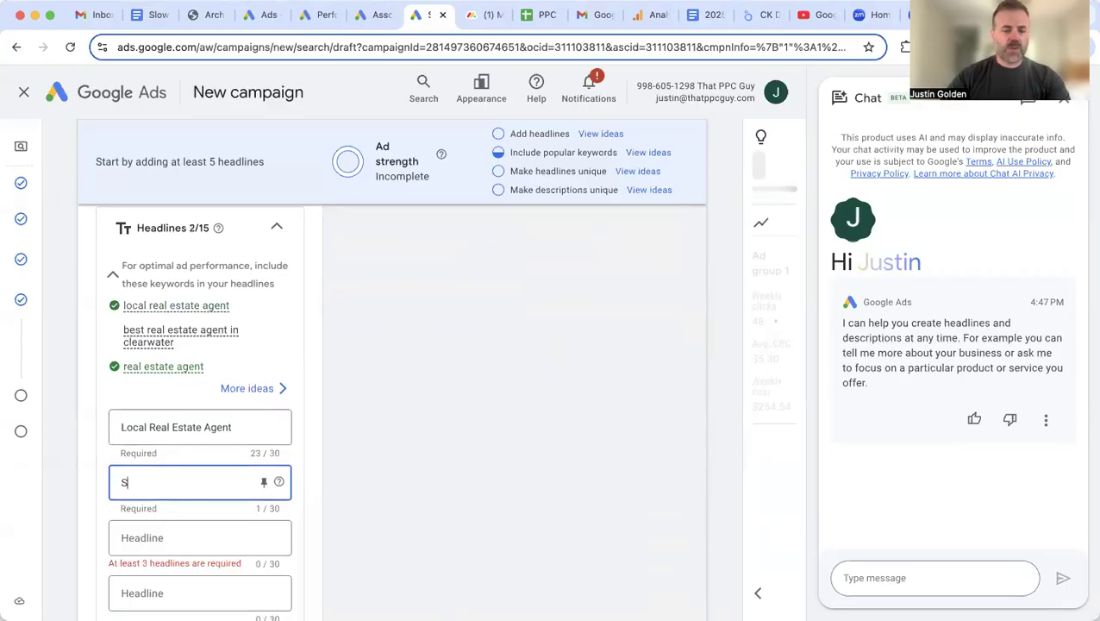
text(erving)
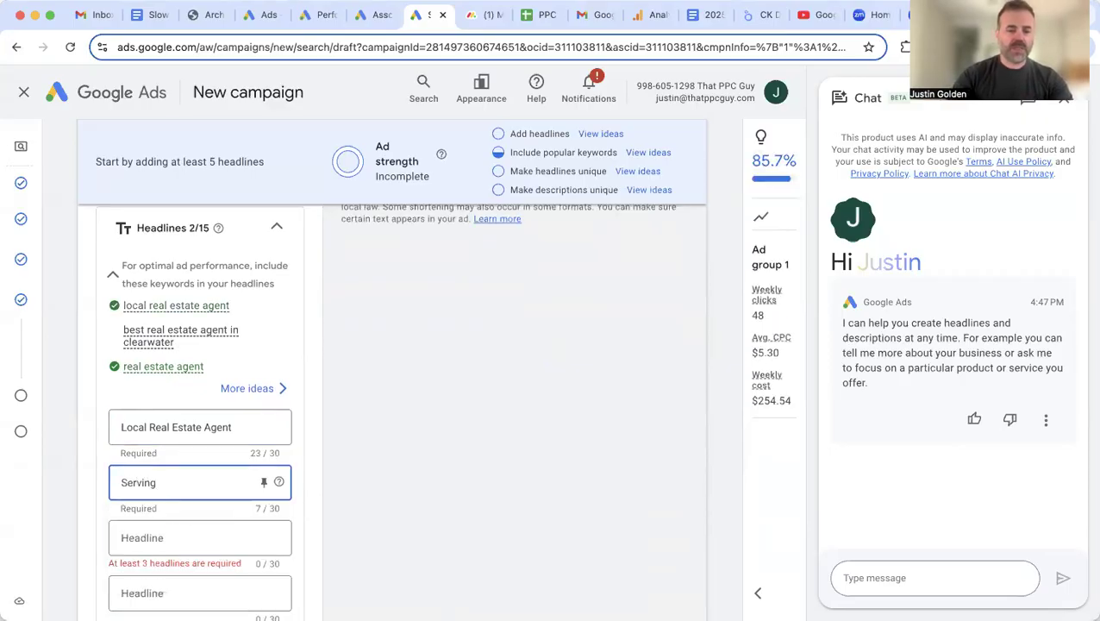
text( Clearwater)
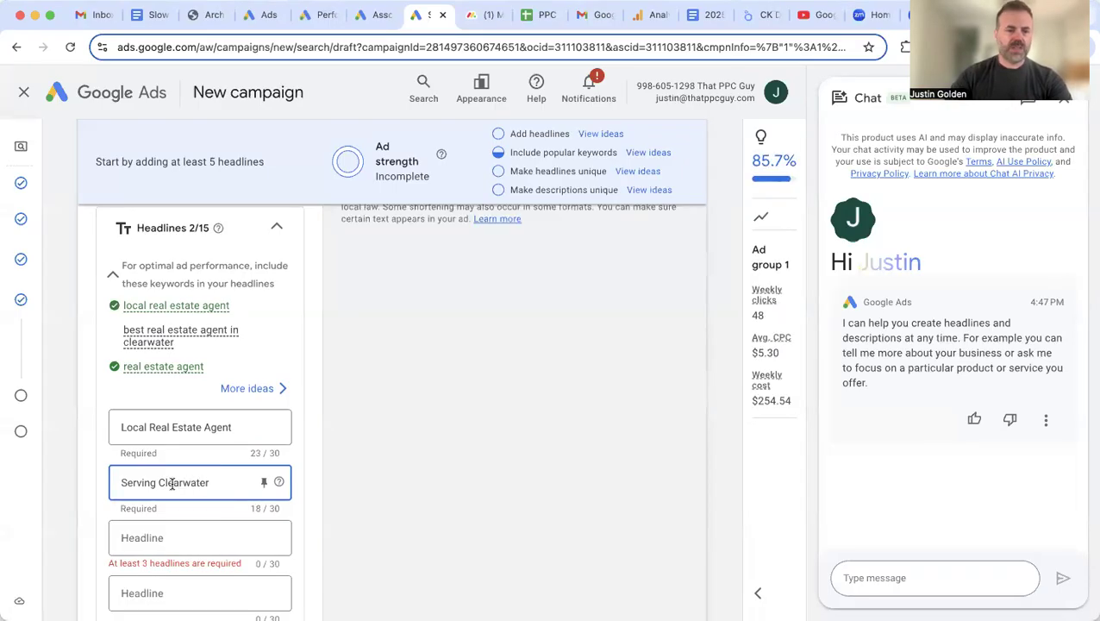
text(, FL)
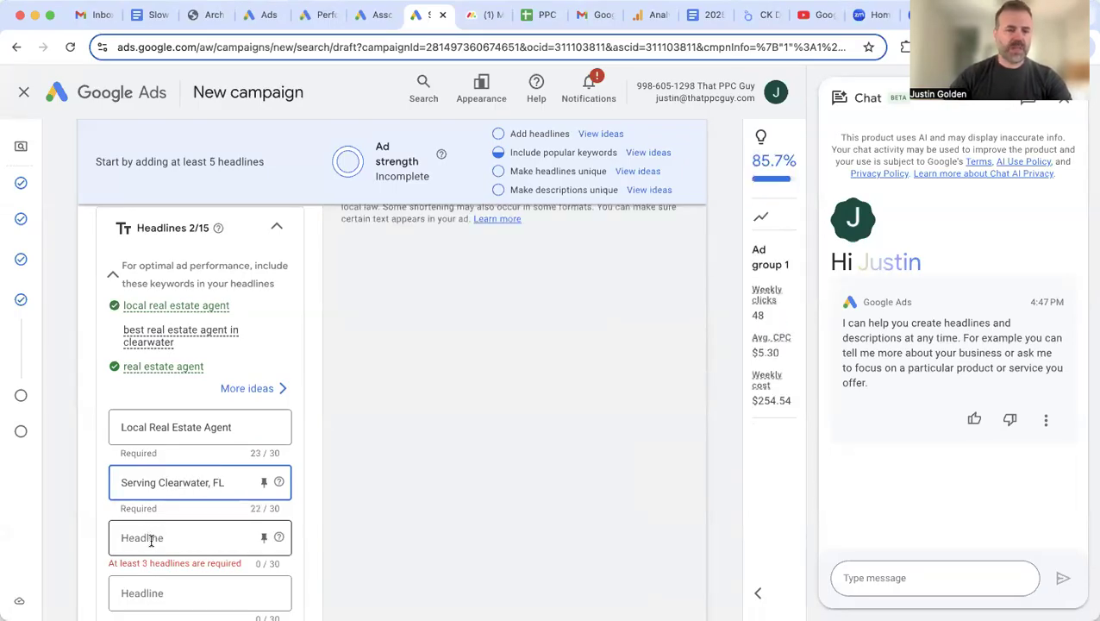
click(150, 538)
text(Co)
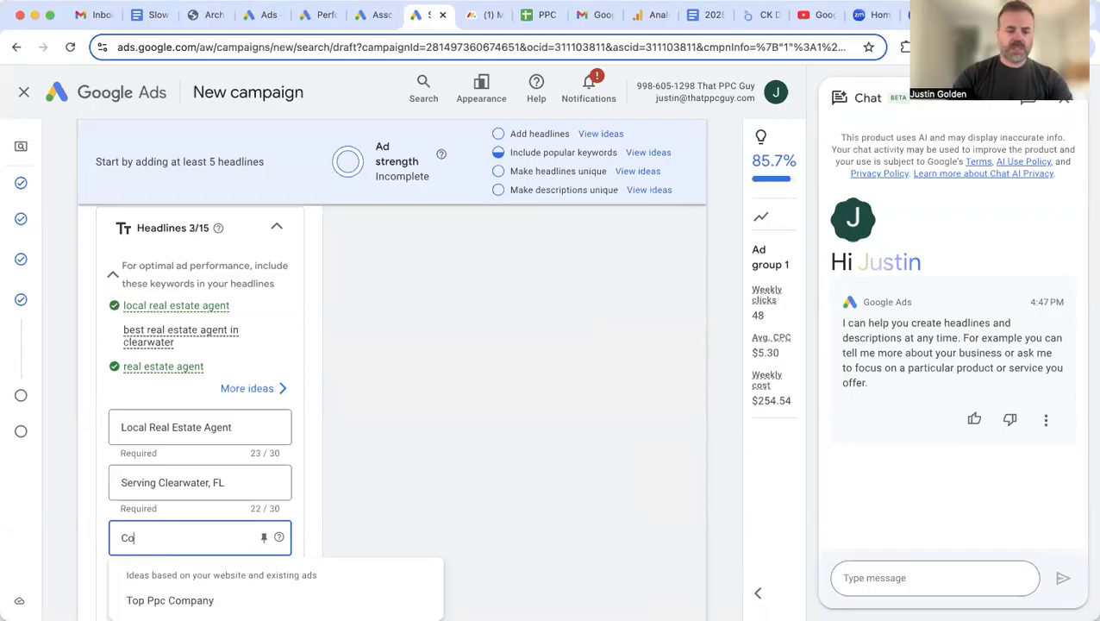
text(ntact ME t)
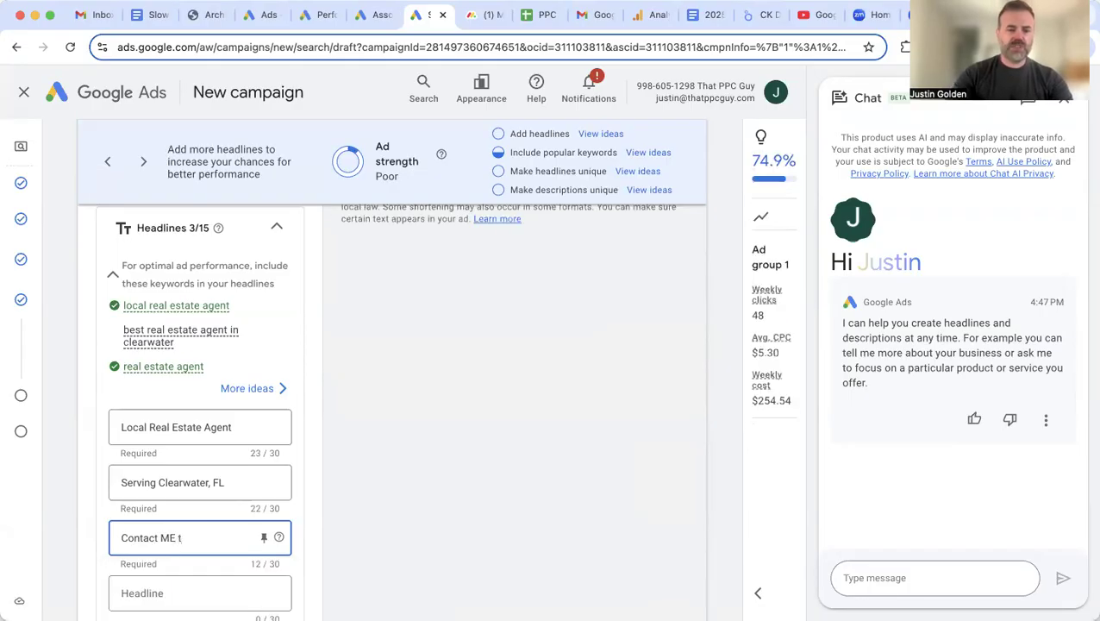
key(BackSpace)
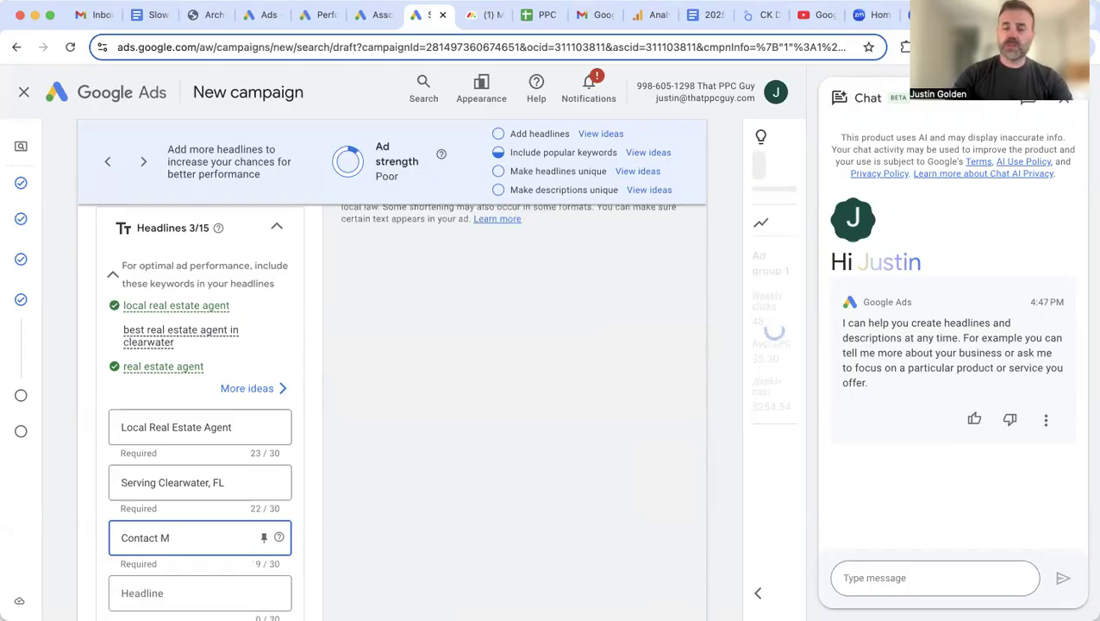
text(e Today)
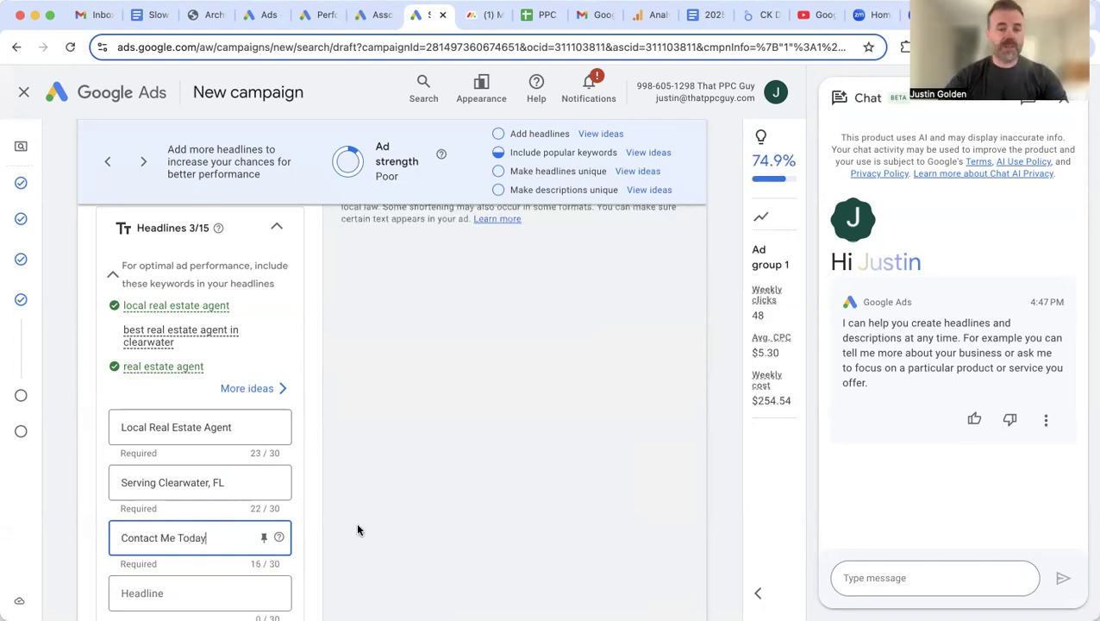
Step: Add headlines 'We Sell Your House Fast' and 'Best Real Estate Agent'
scroll(356, 521, down, 1)
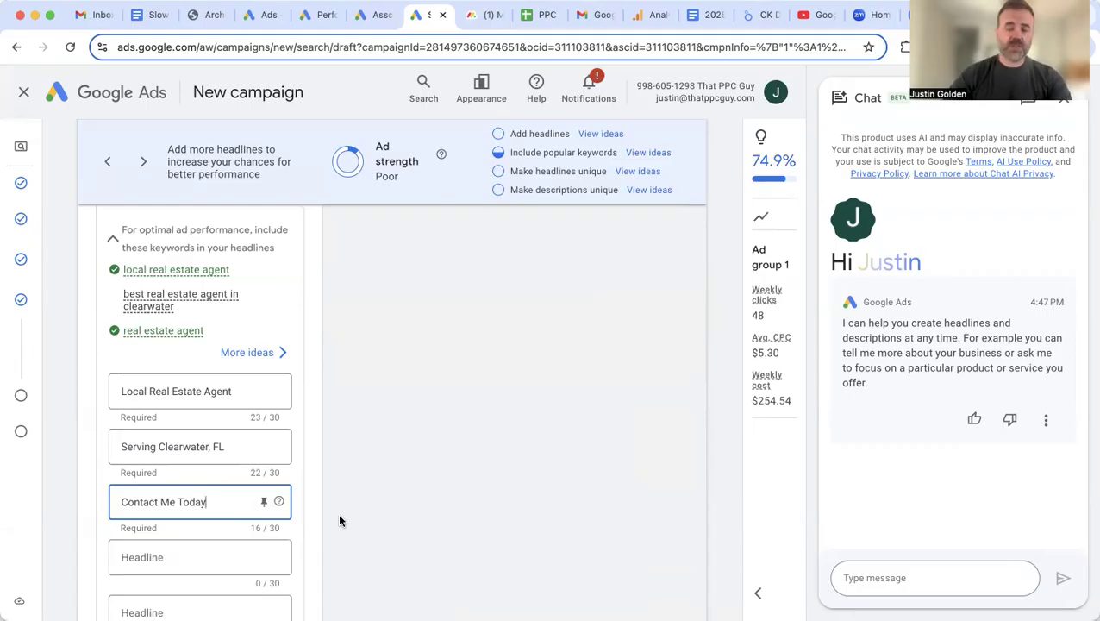
scroll(184, 559, down, 1)
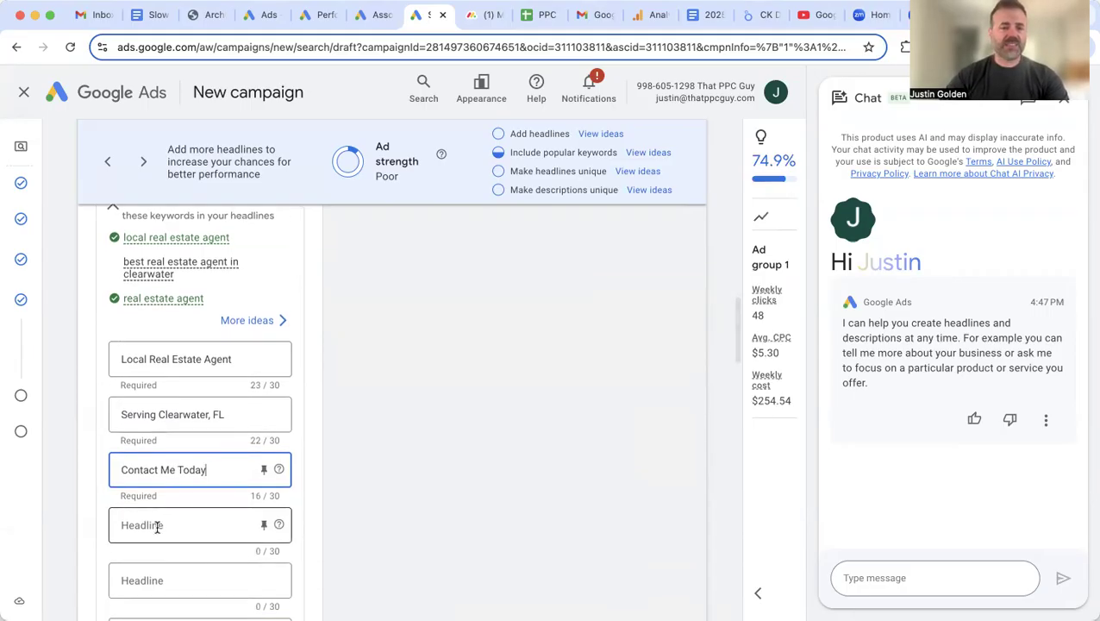
click(157, 525)
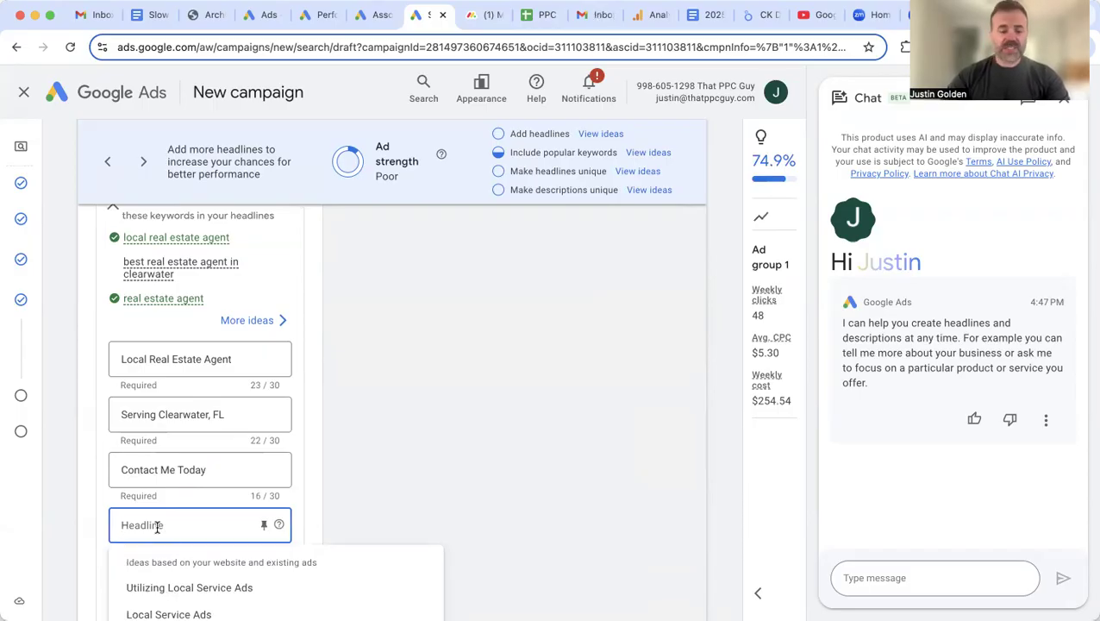
text(W)
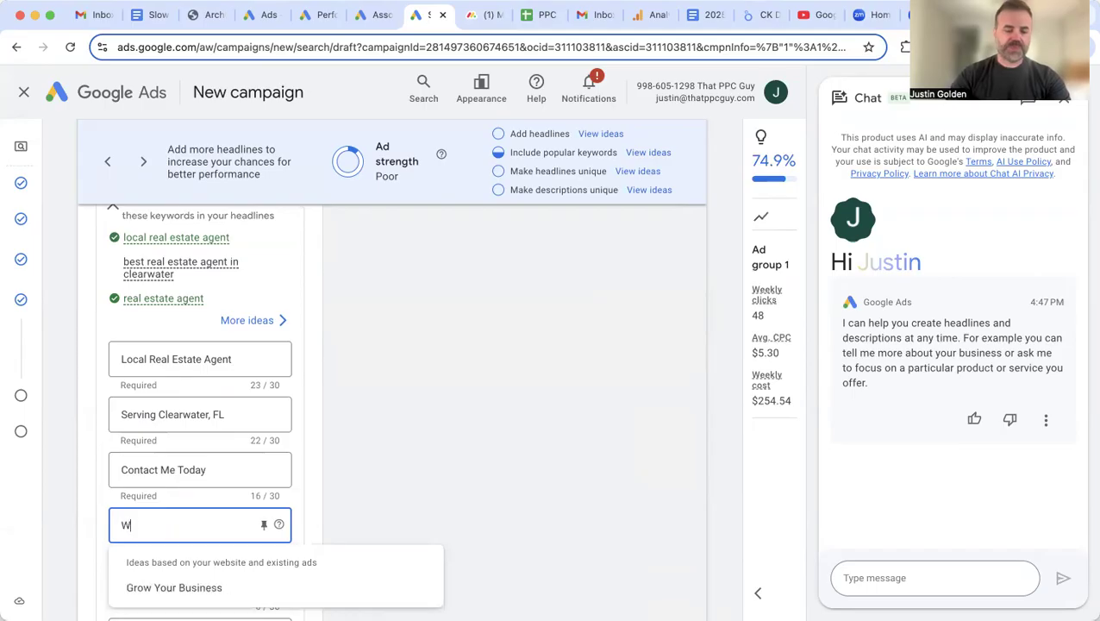
text(e Sell Your H)
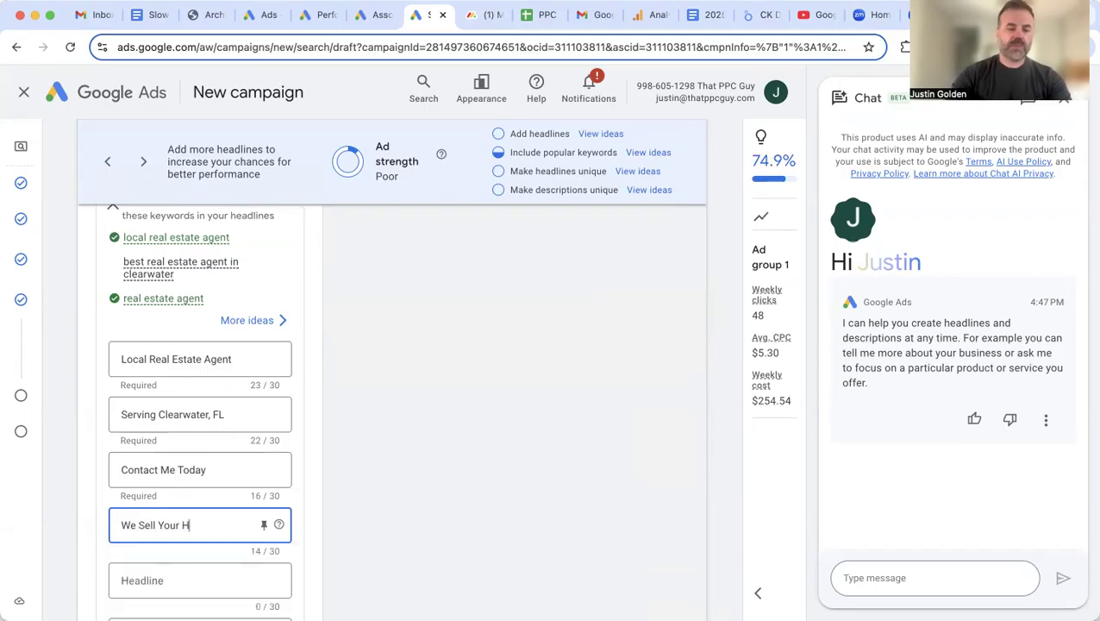
text(ouse Fast)
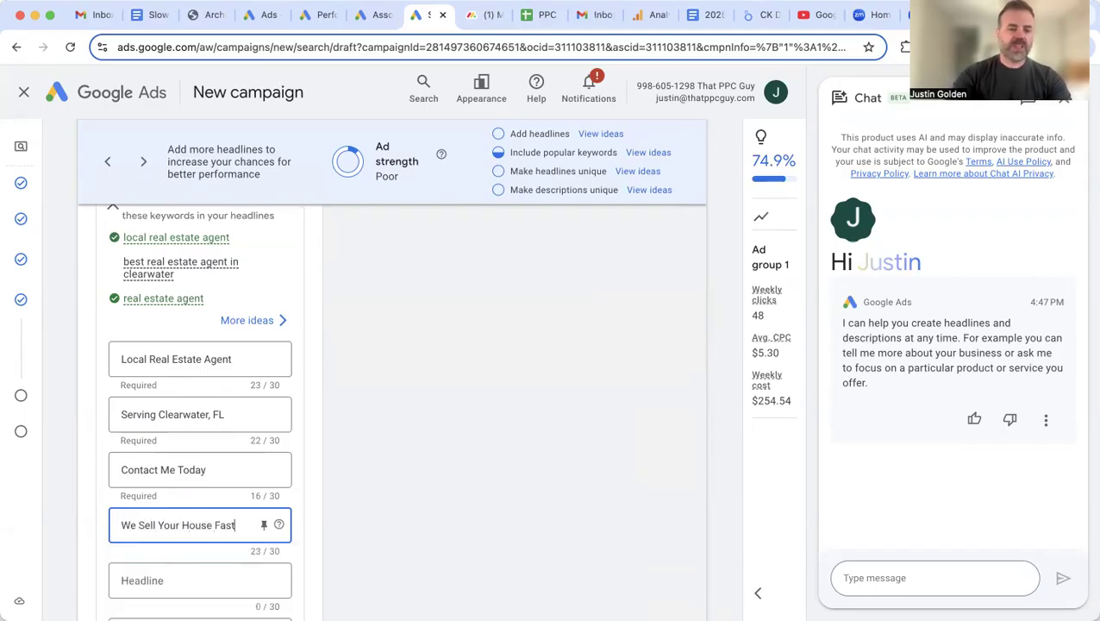
scroll(270, 526, down, 1)
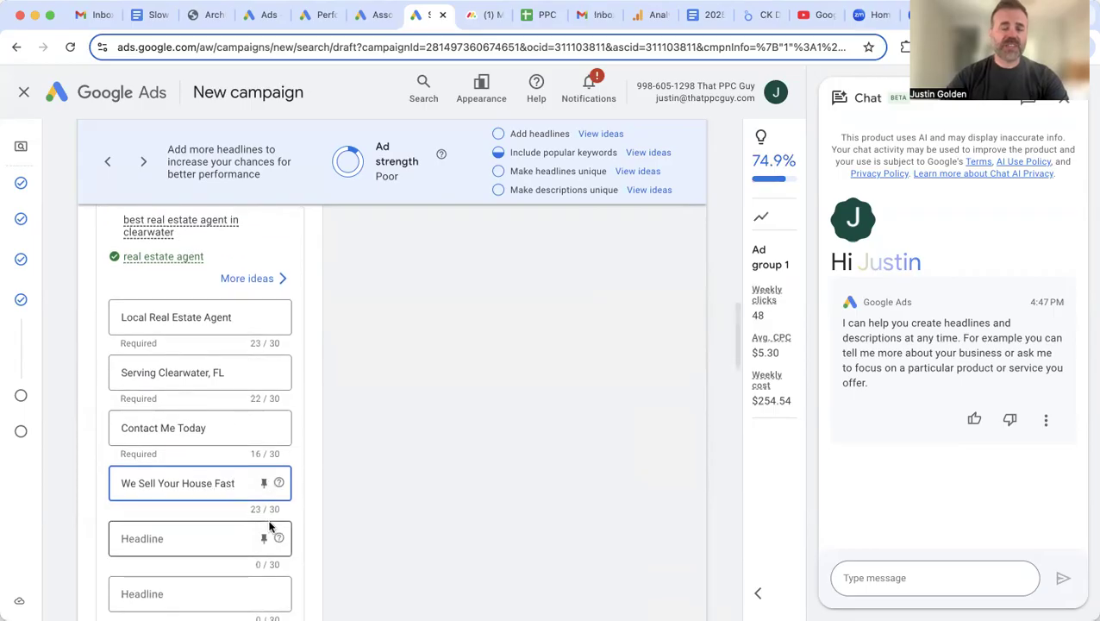
click(161, 540)
text(Best Real Estat)
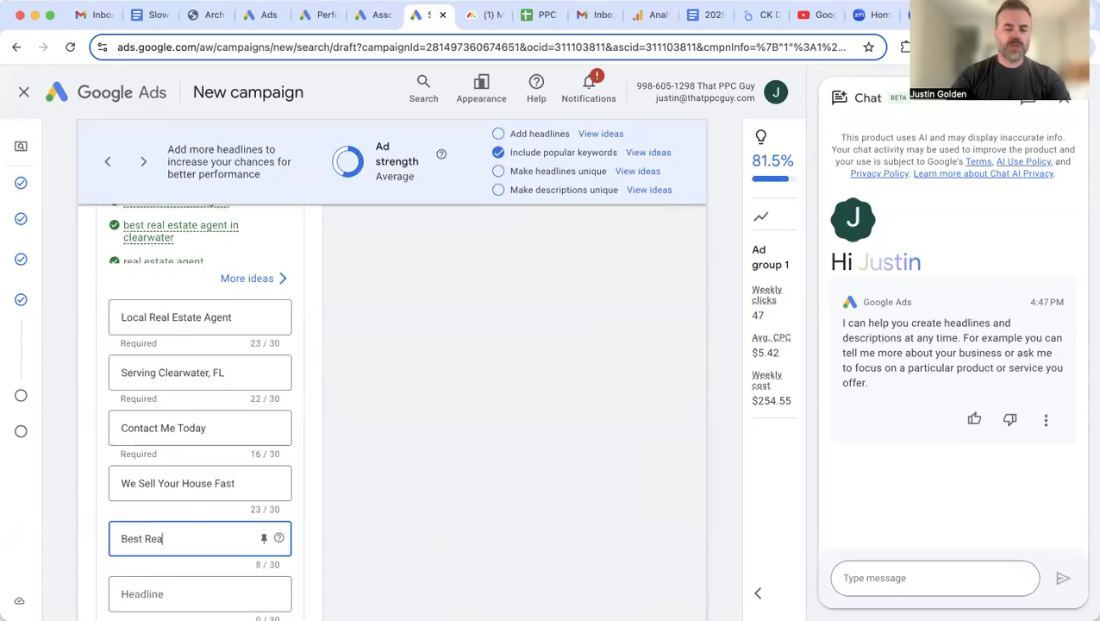
text(gent)
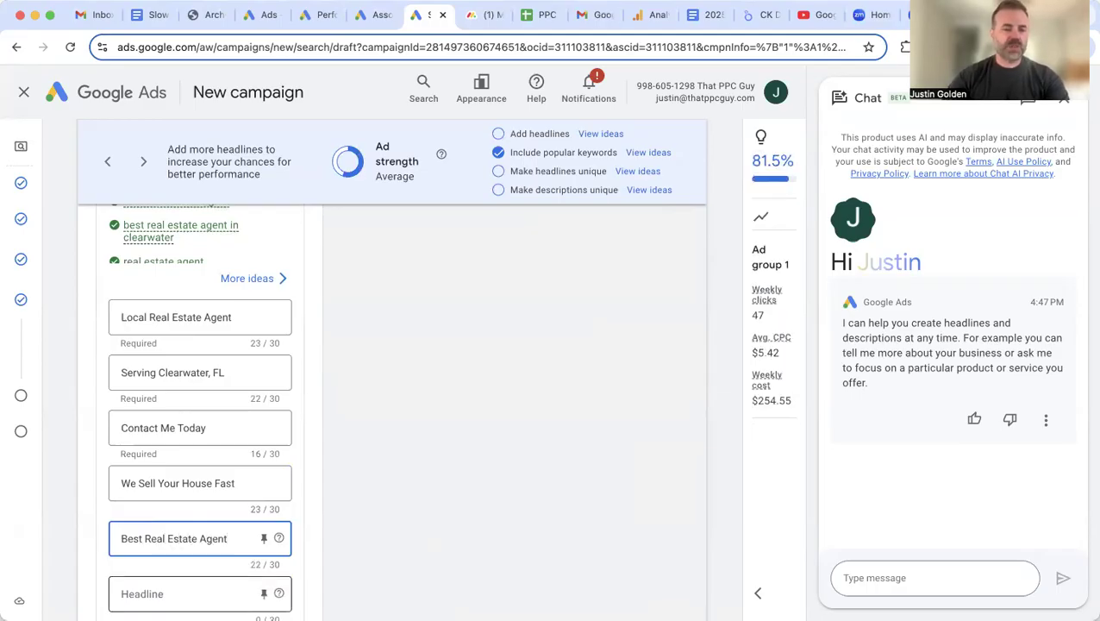
click(171, 590)
Step: Dismiss the headline suggestions and review the five headlines
scroll(334, 496, down, 2)
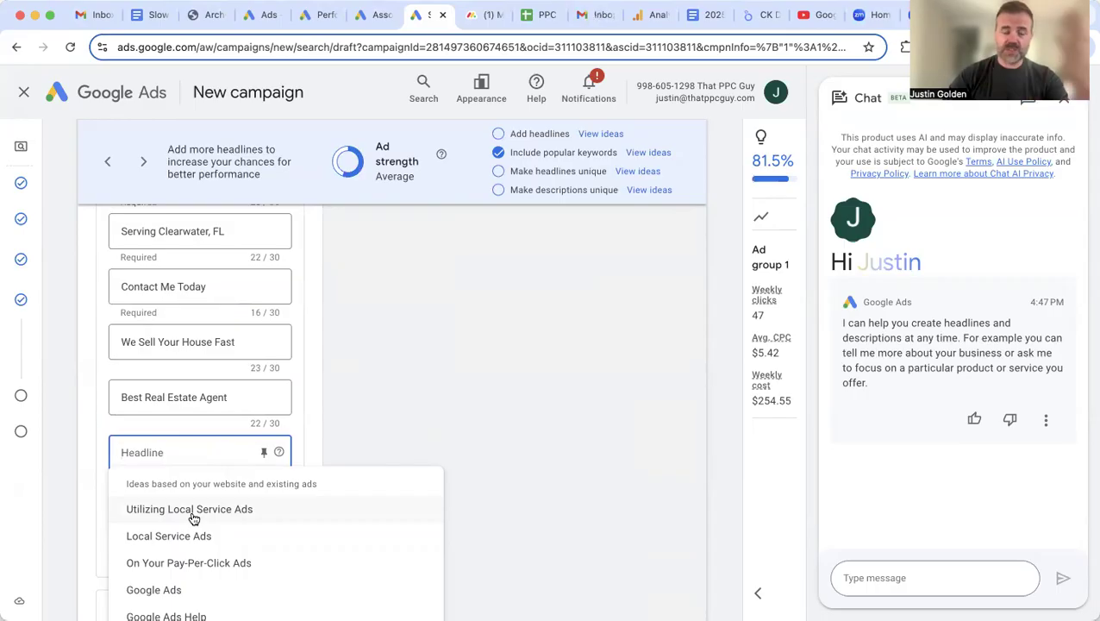
click(354, 402)
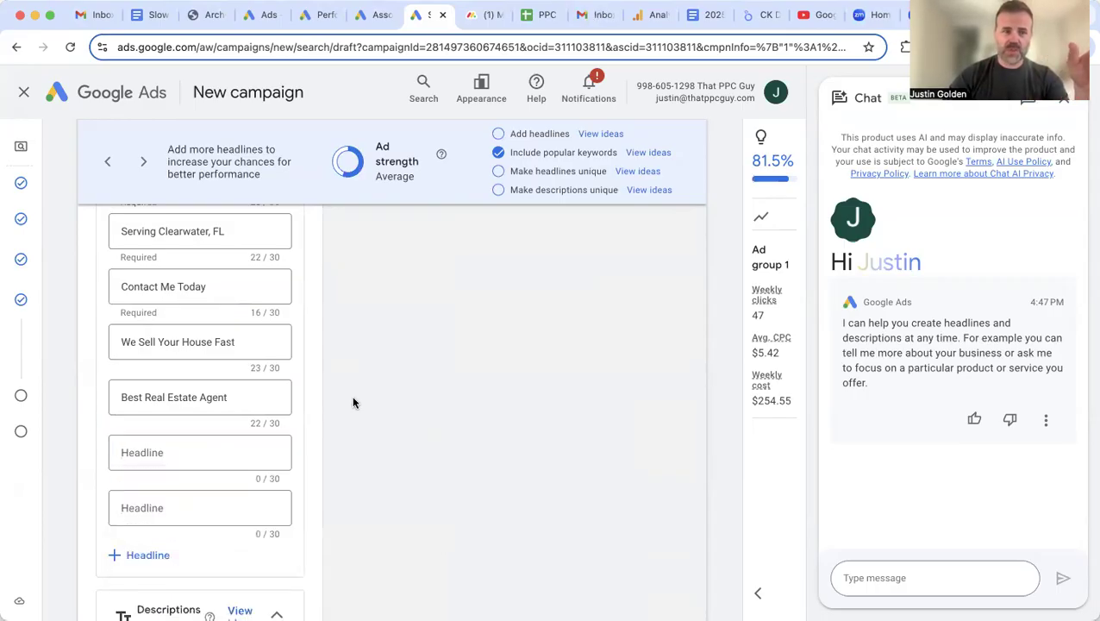
scroll(342, 401, up, 1)
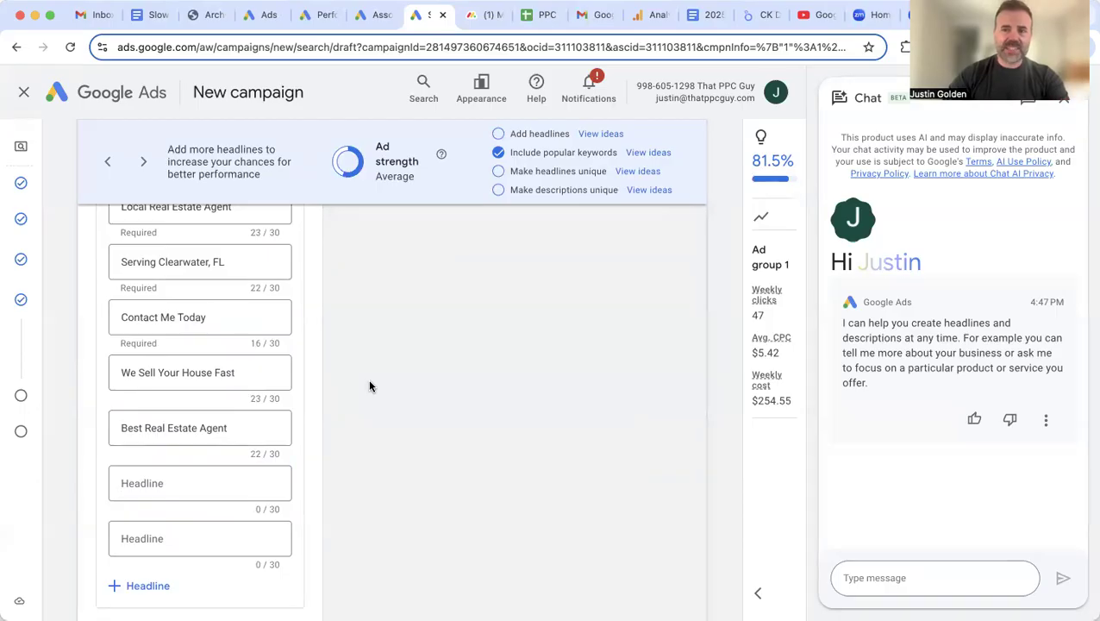
scroll(369, 384, up, 2)
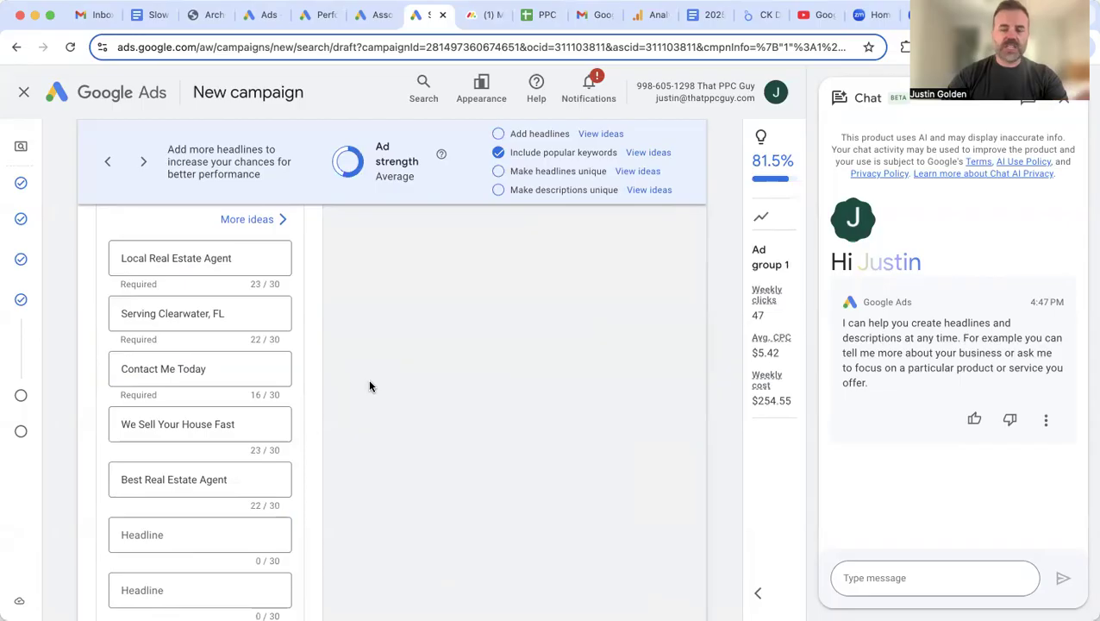
scroll(369, 386, up, 1)
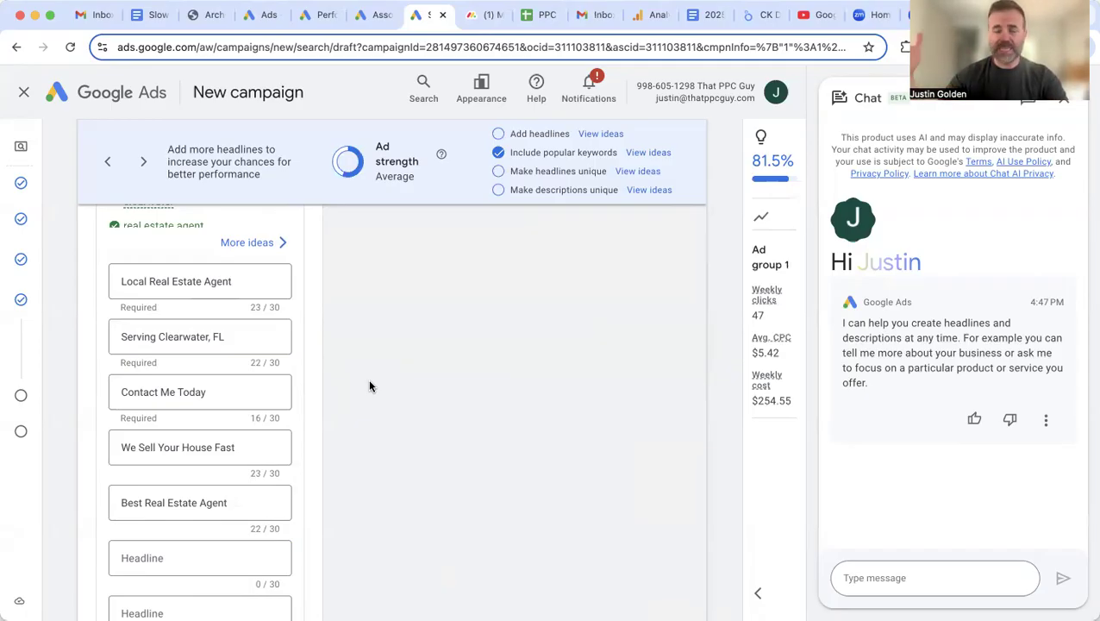
scroll(373, 430, down, 5)
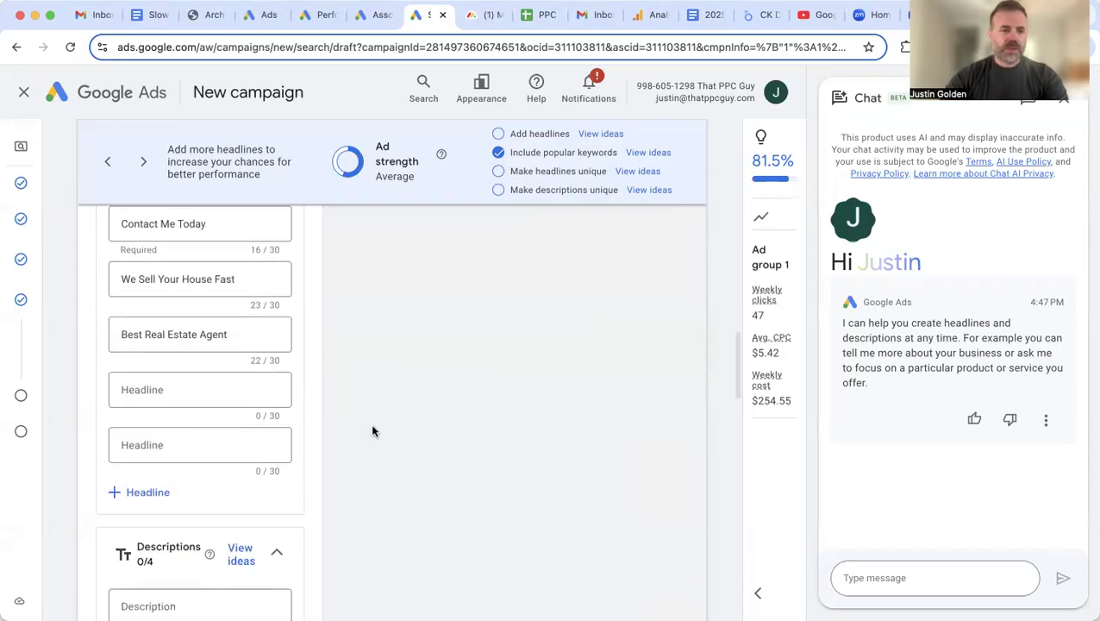
Step: Fill descriptions with 'We Build out Campaigns around Your Objectives and Budget' and the 'Visit Our White Label Page' idea
click(177, 417)
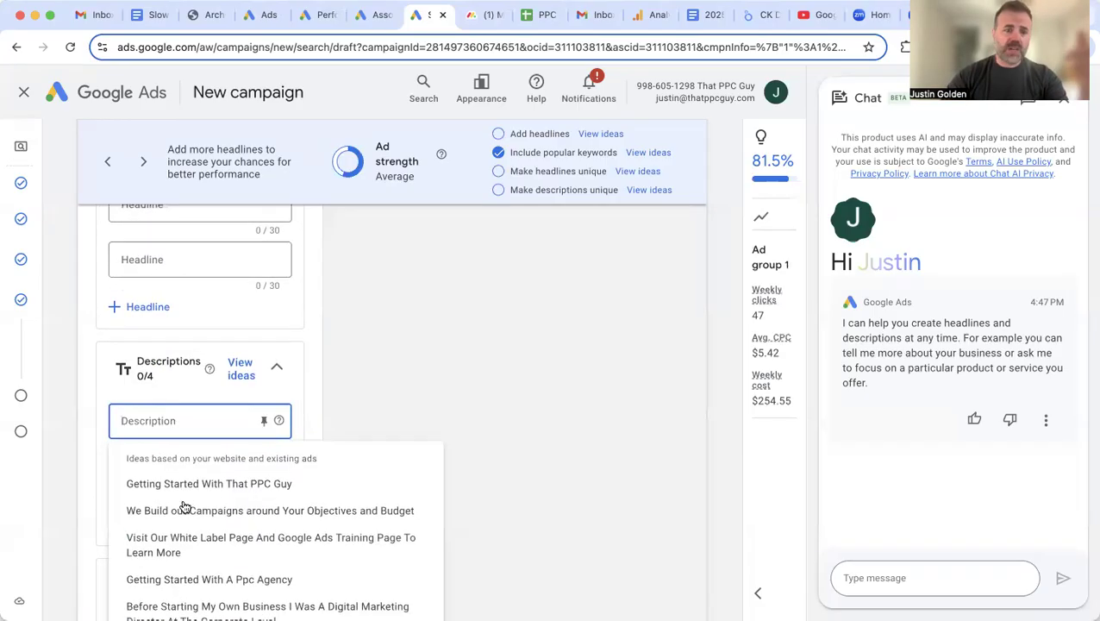
click(184, 510)
scroll(384, 438, down, 1)
click(206, 417)
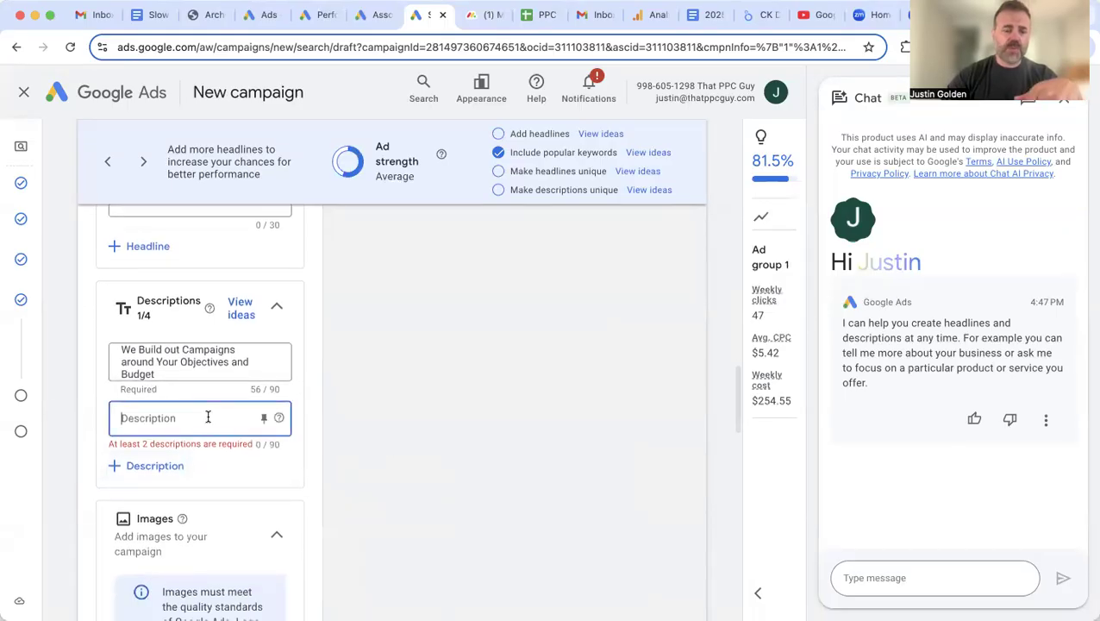
click(200, 516)
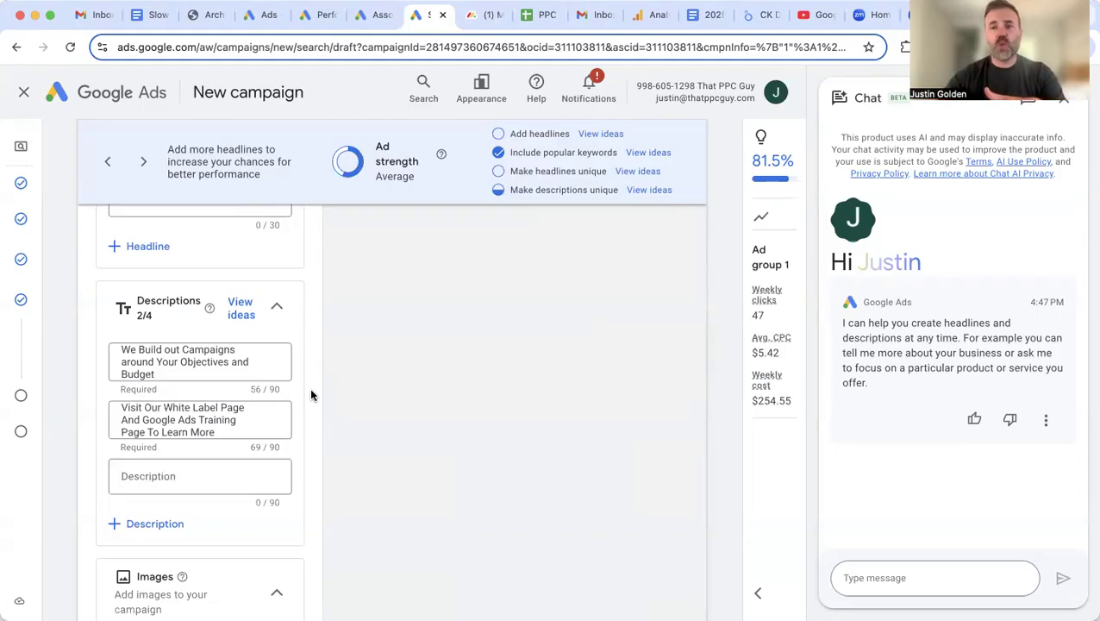
scroll(362, 487, down, 3)
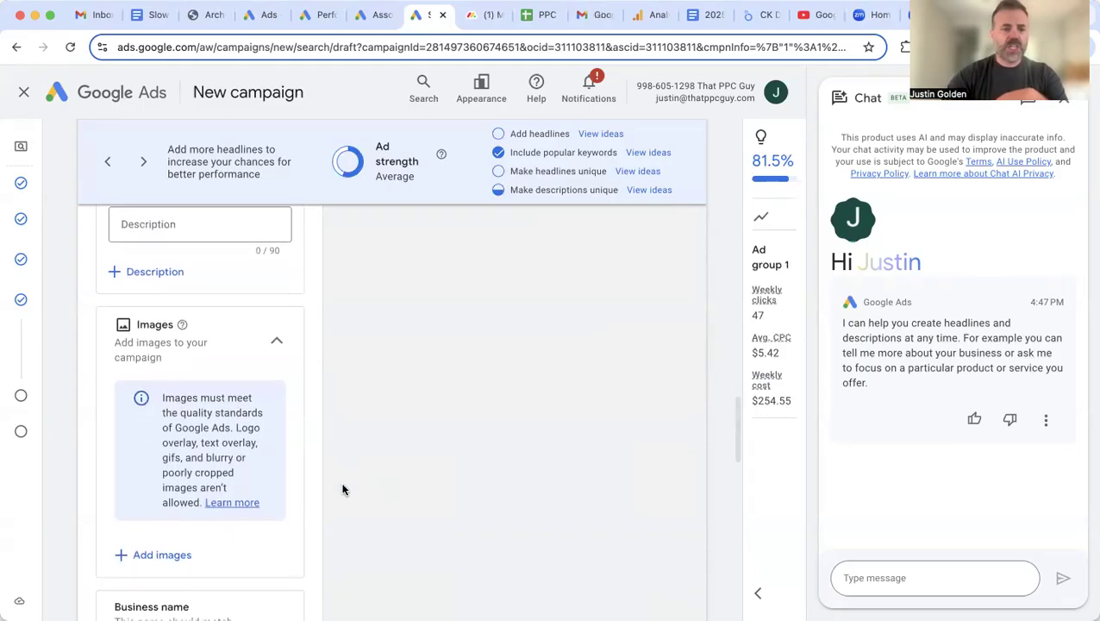
scroll(304, 466, down, 1)
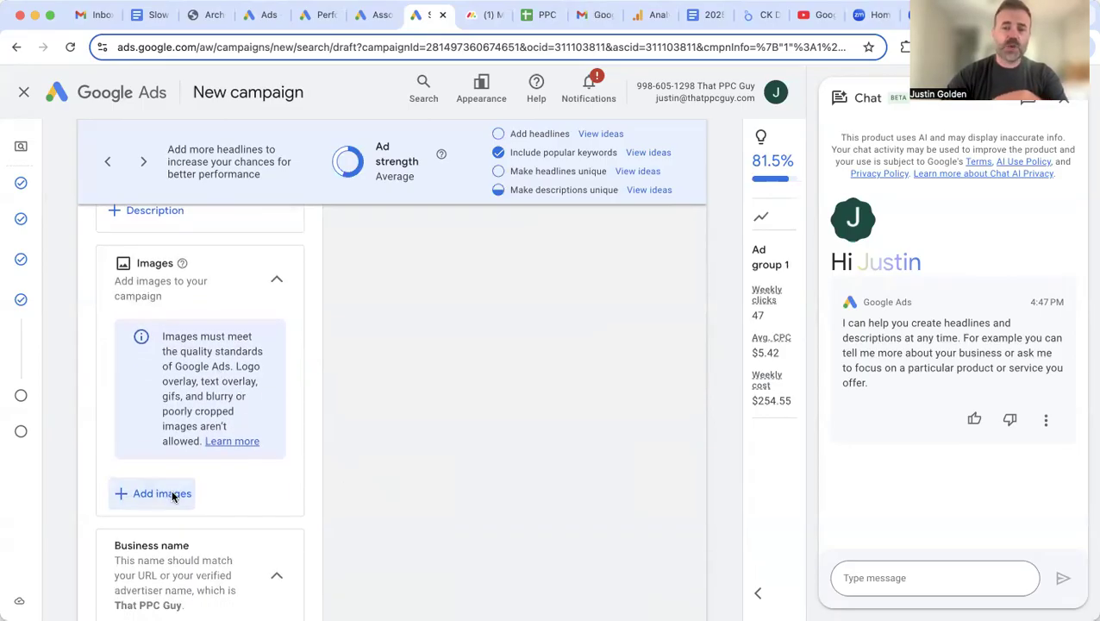
click(172, 493)
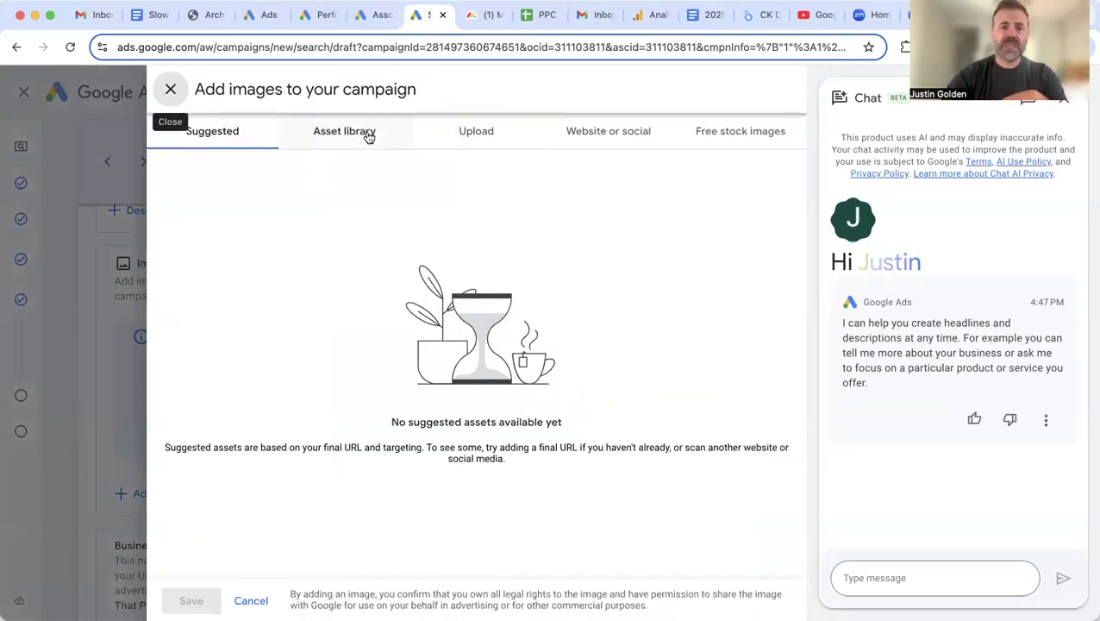
click(632, 134)
click(291, 204)
text(http://thatppc)
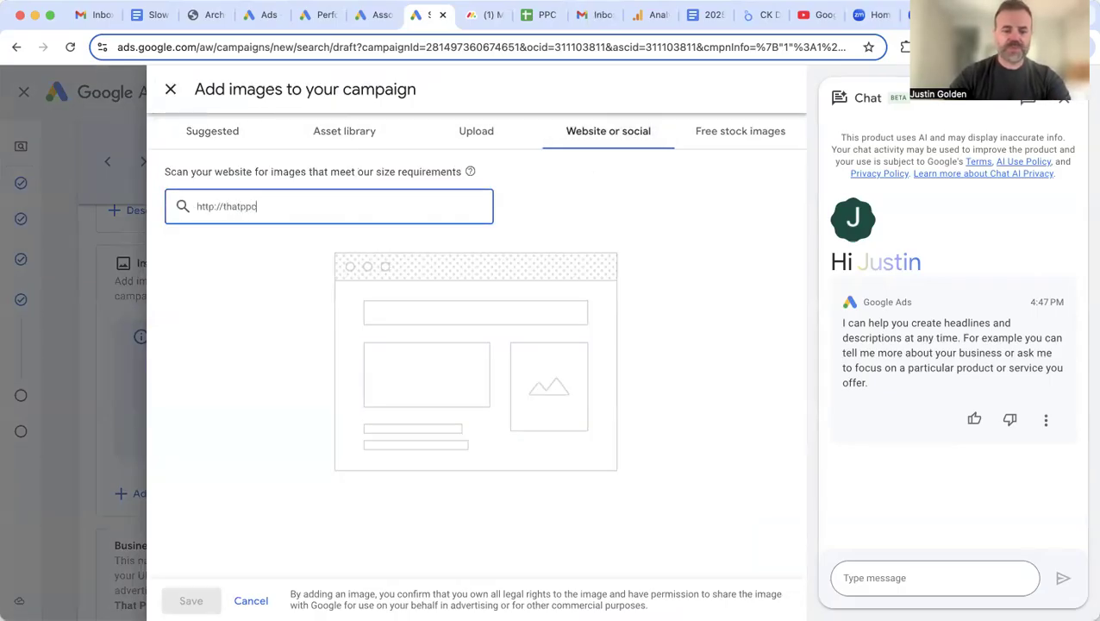
text(guy.com)
key(Return)
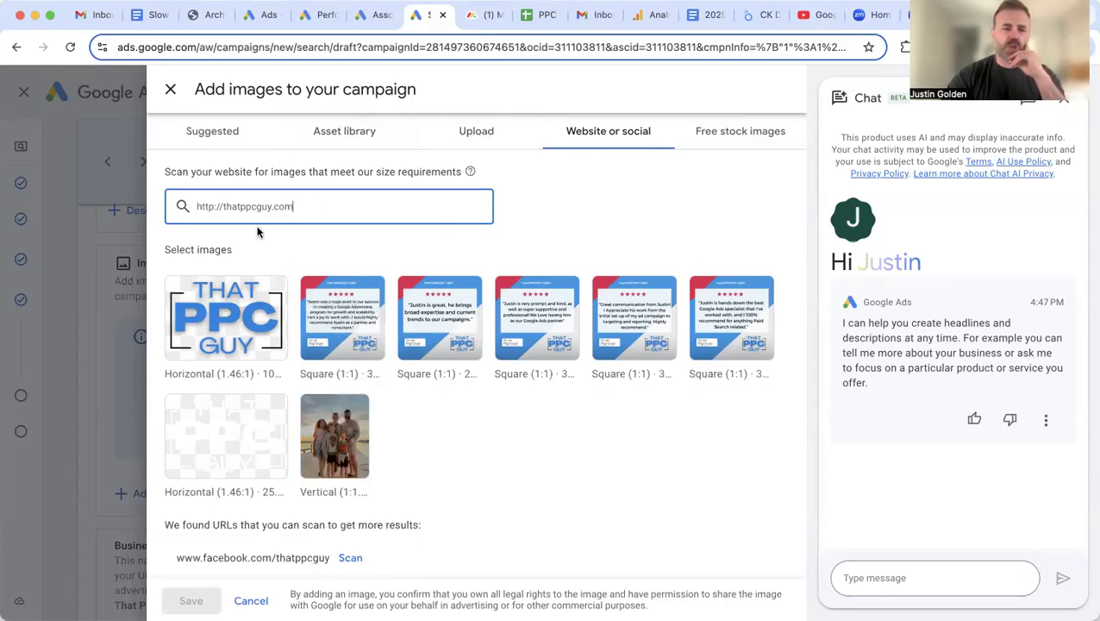
scroll(466, 454, down, 3)
click(352, 442)
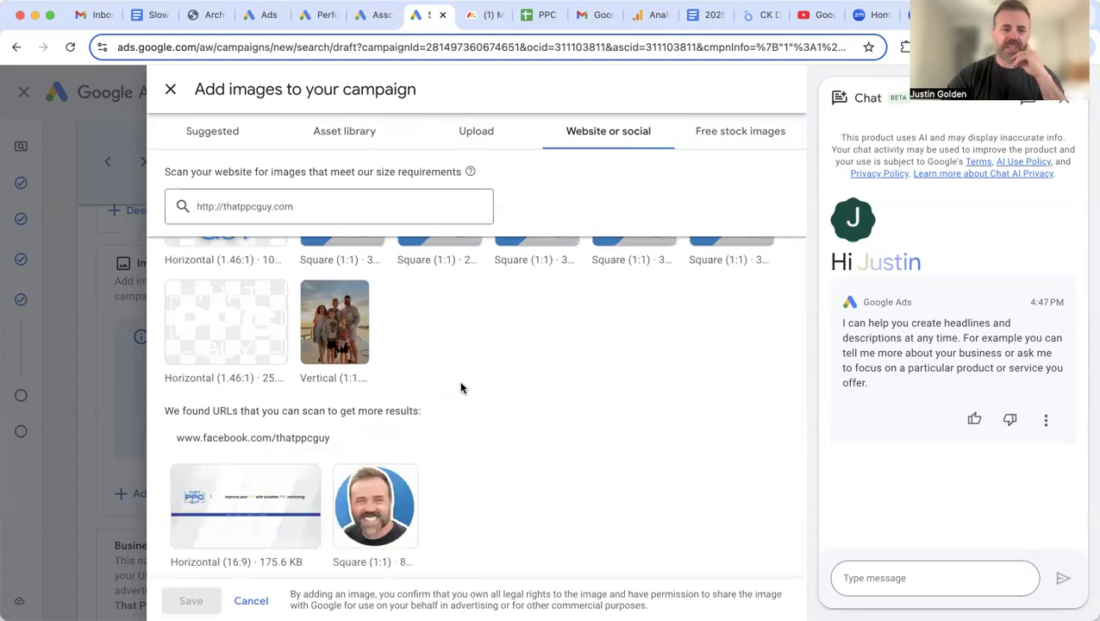
scroll(460, 387, down, 2)
scroll(414, 401, up, 3)
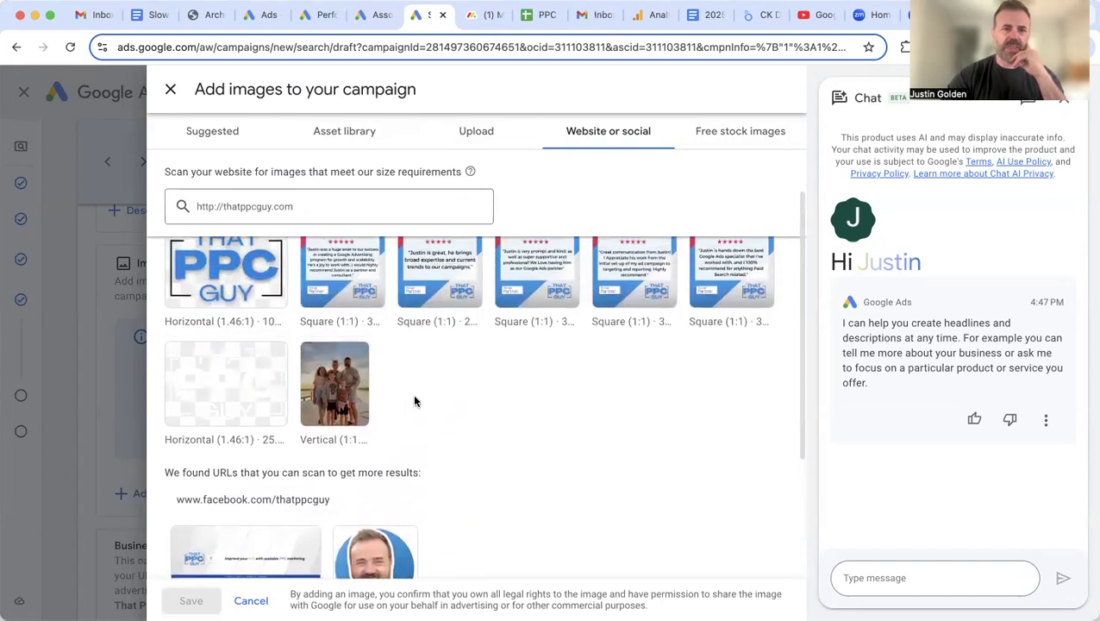
scroll(414, 401, up, 1)
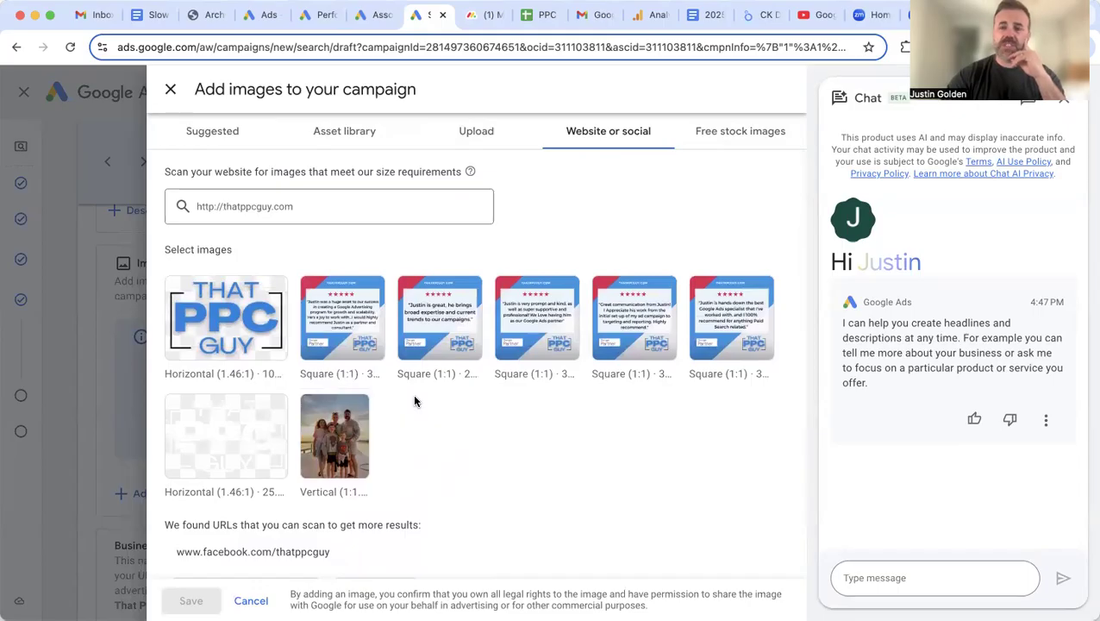
Step: Browse free stock images for 'houses', then close the picker without adding any
click(761, 134)
click(348, 235)
text(houses)
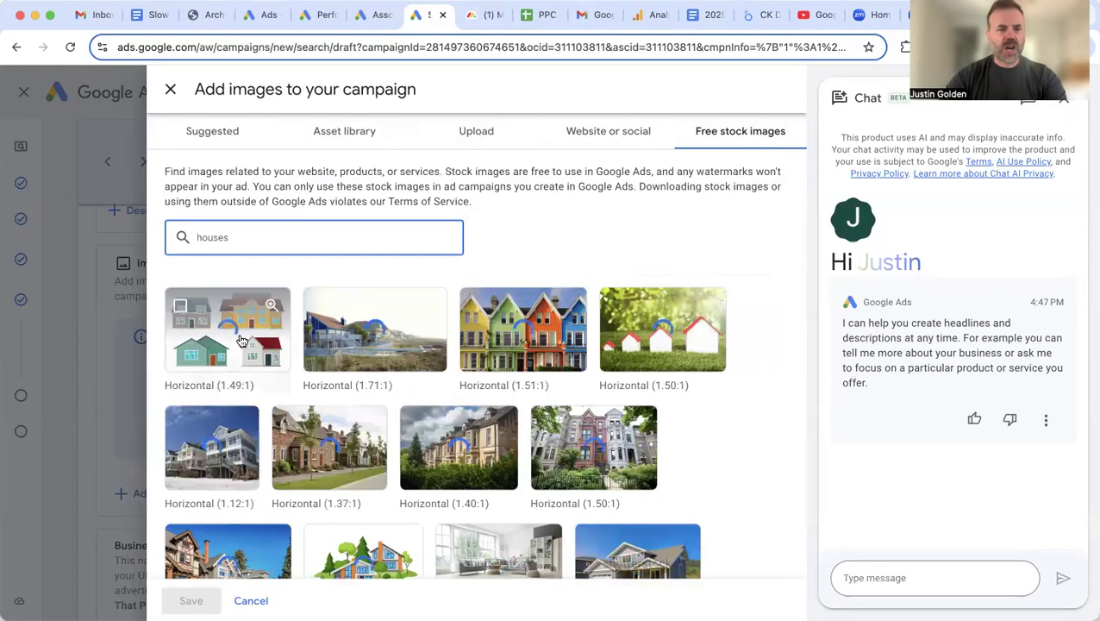
scroll(741, 414, down, 2)
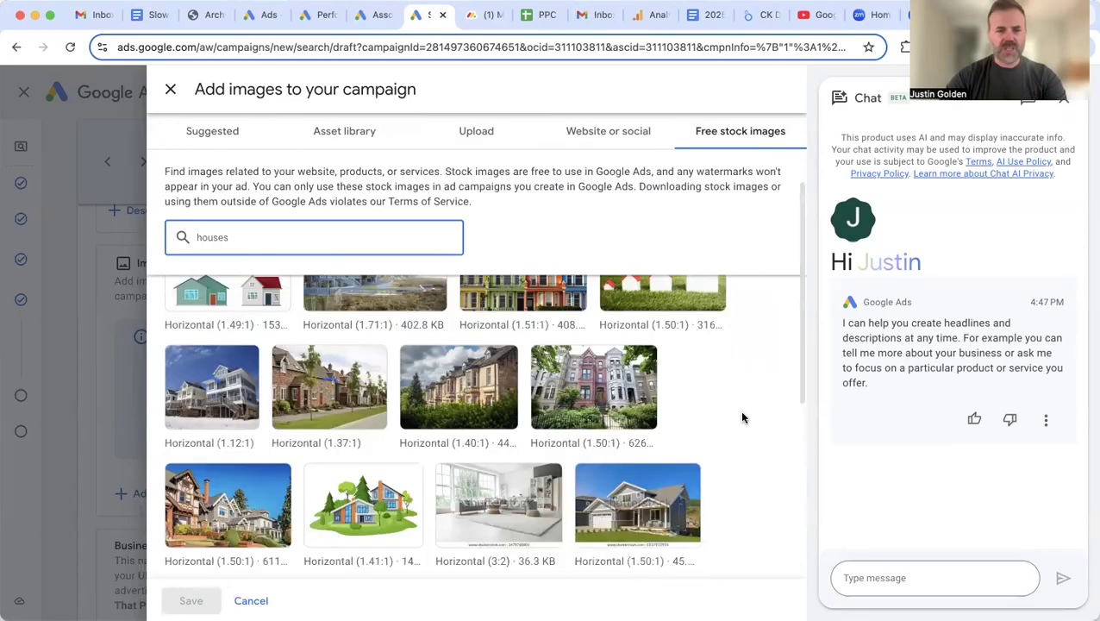
scroll(700, 435, down, 2)
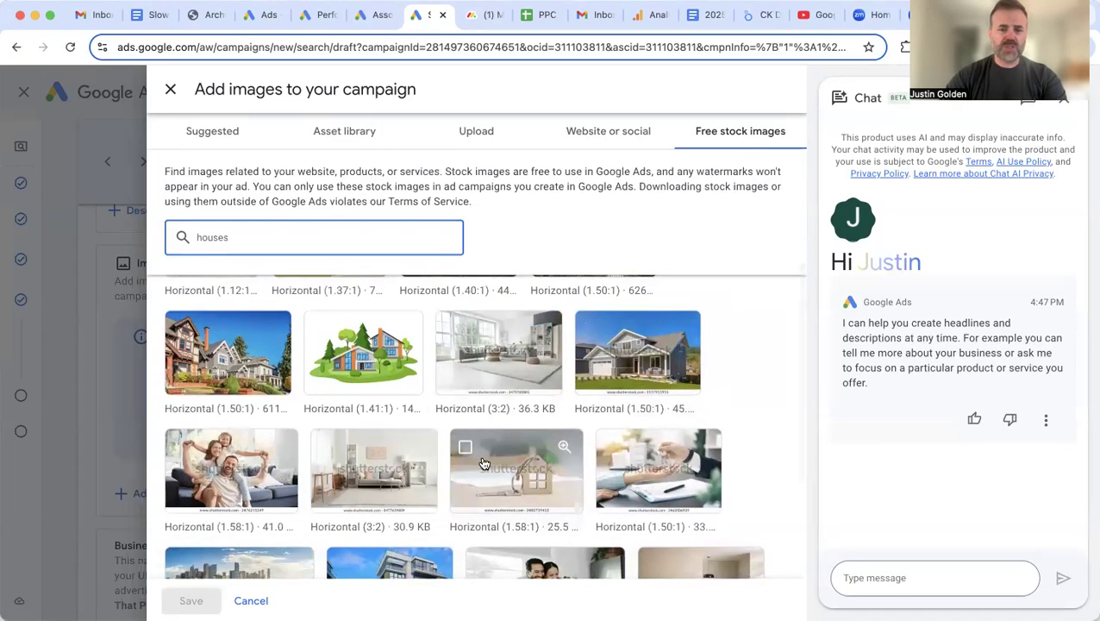
scroll(603, 448, down, 4)
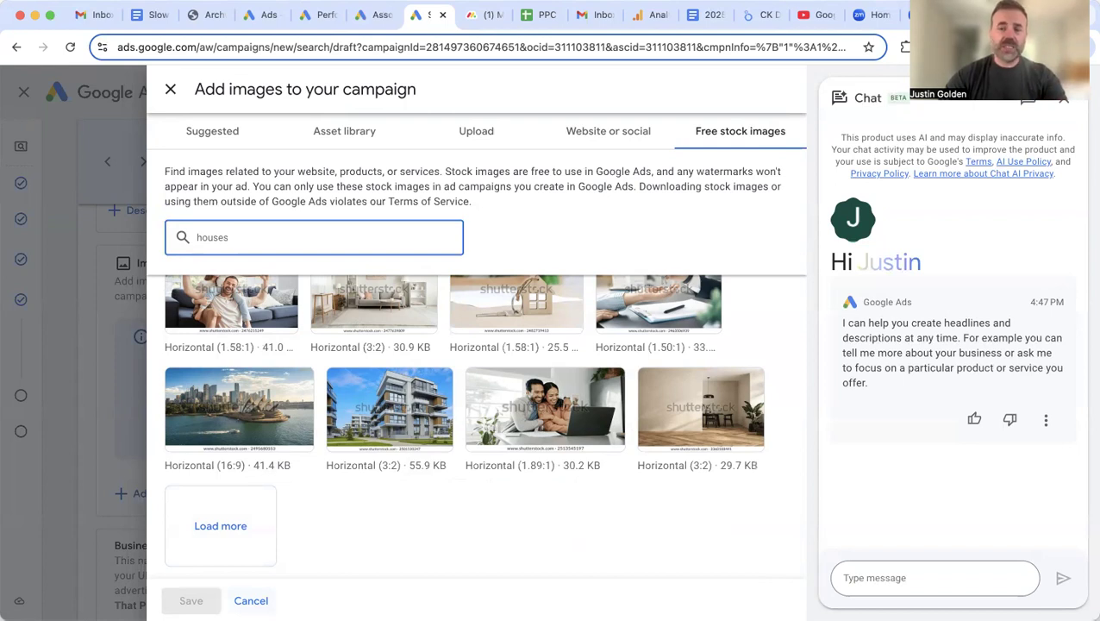
key(Escape)
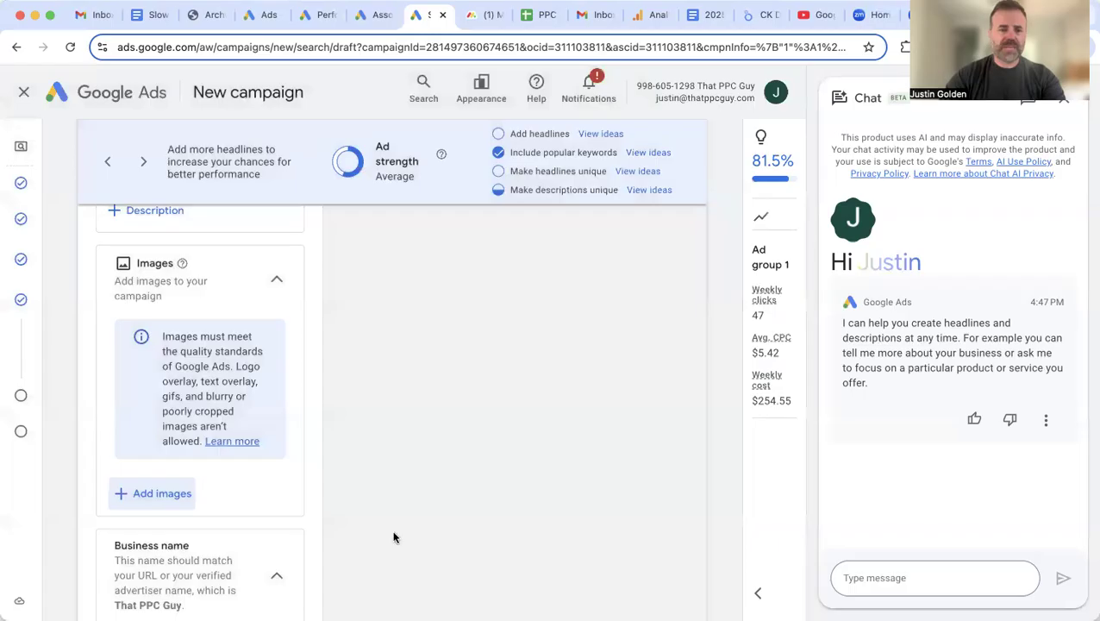
Step: Set the business name to 'That PPC Guy', fixing the V typo
scroll(421, 529, down, 3)
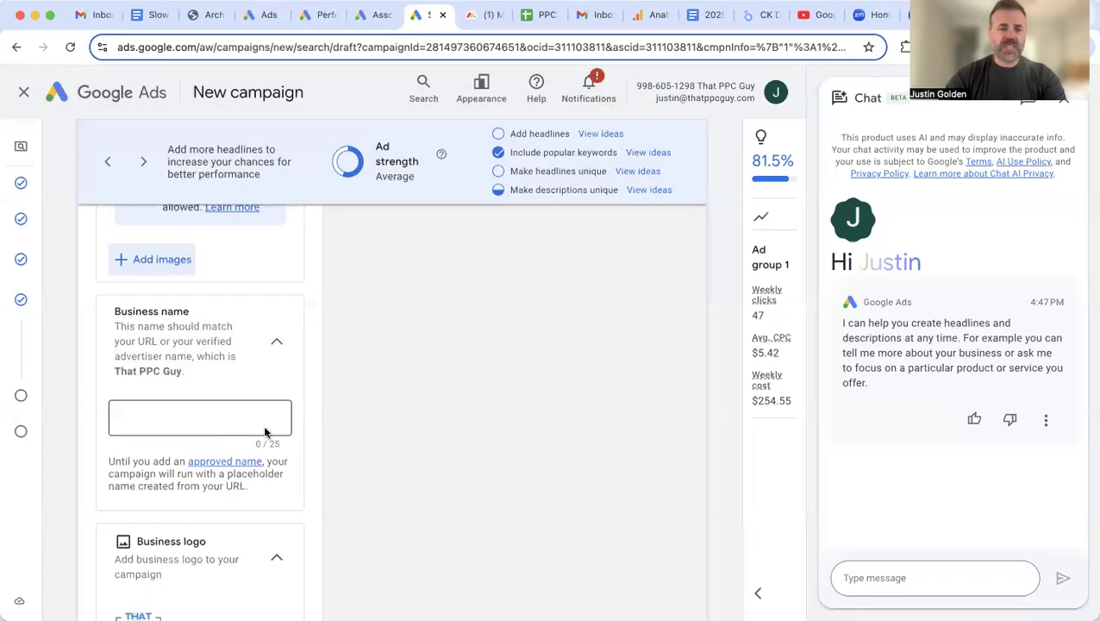
click(215, 417)
text(That PP)
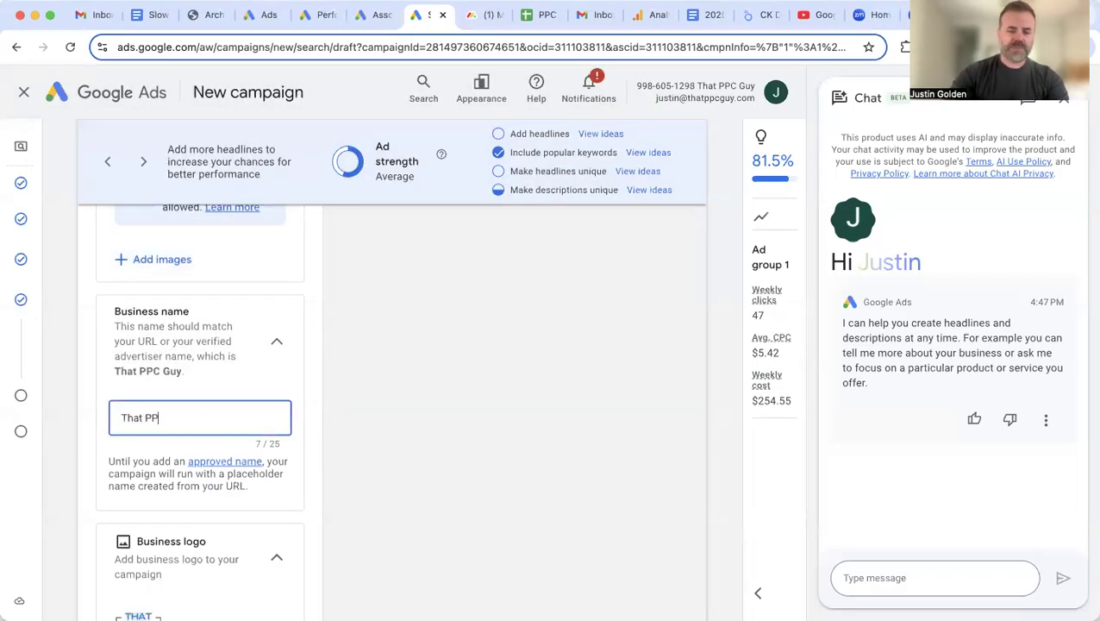
text(V Guy)
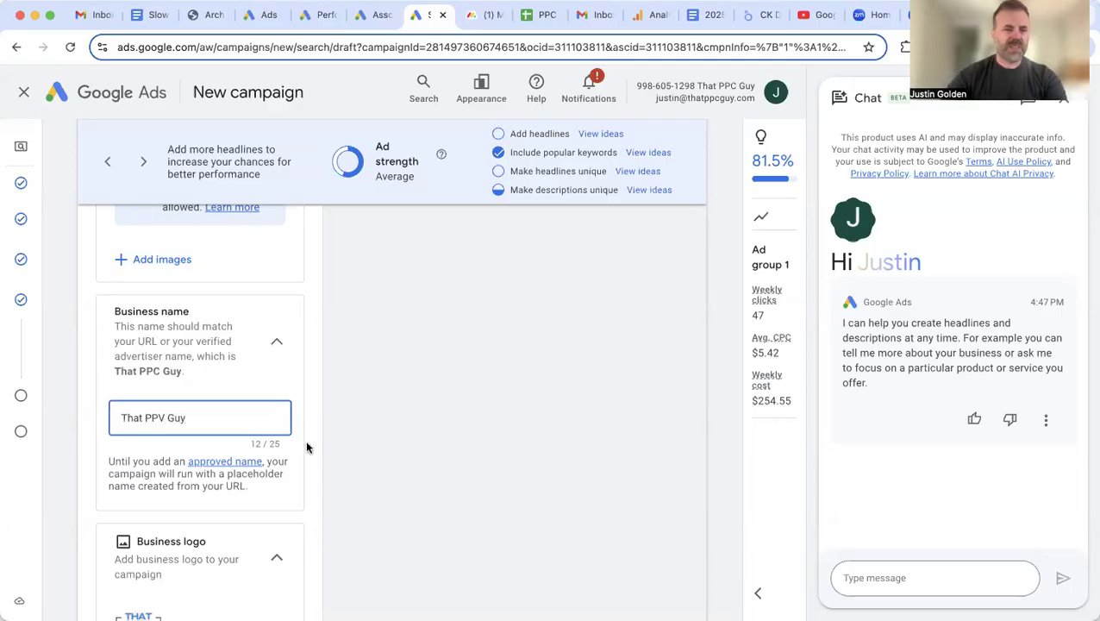
click(163, 417)
key(BackSpace)
text(C)
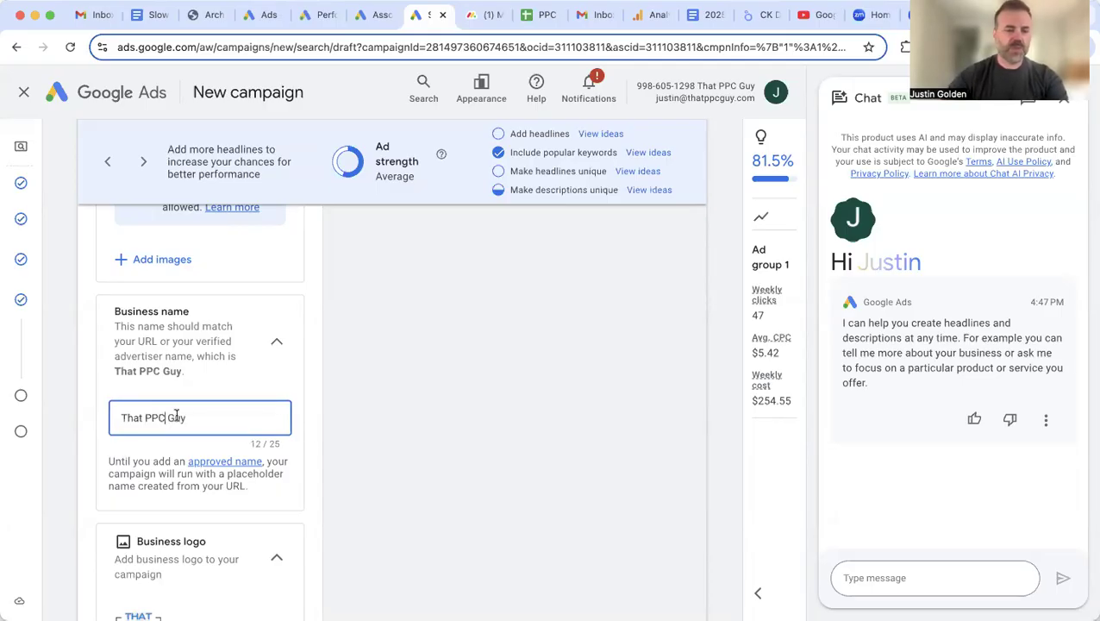
click(373, 416)
Step: Continue to the Budget step, where the recommended $36.36 daily budget is selected
scroll(372, 416, down, 5)
scroll(372, 416, down, 4)
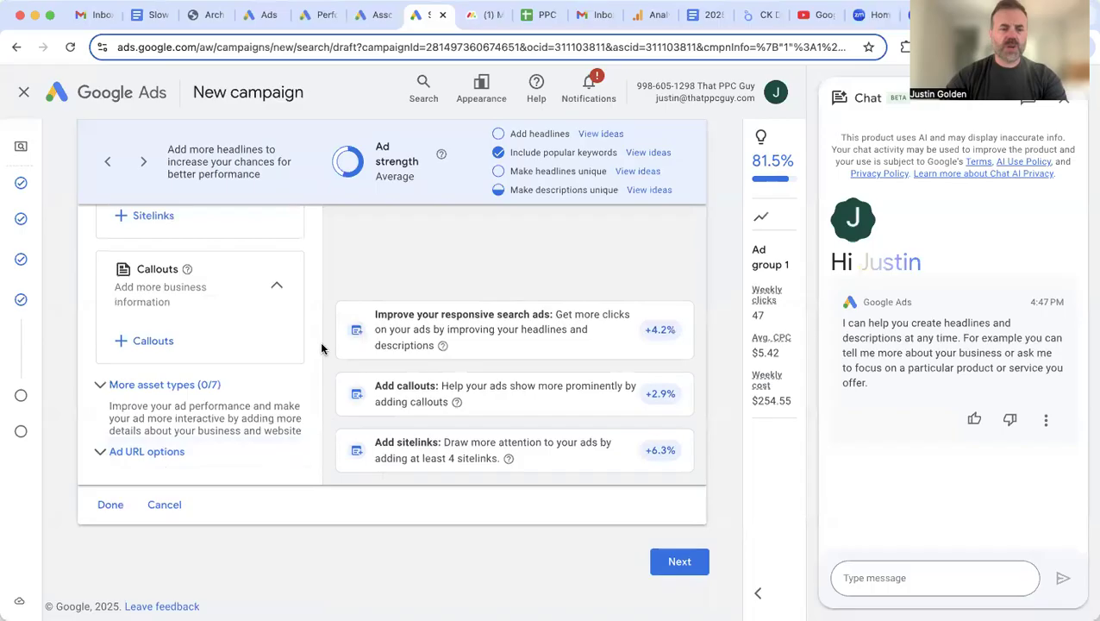
click(689, 562)
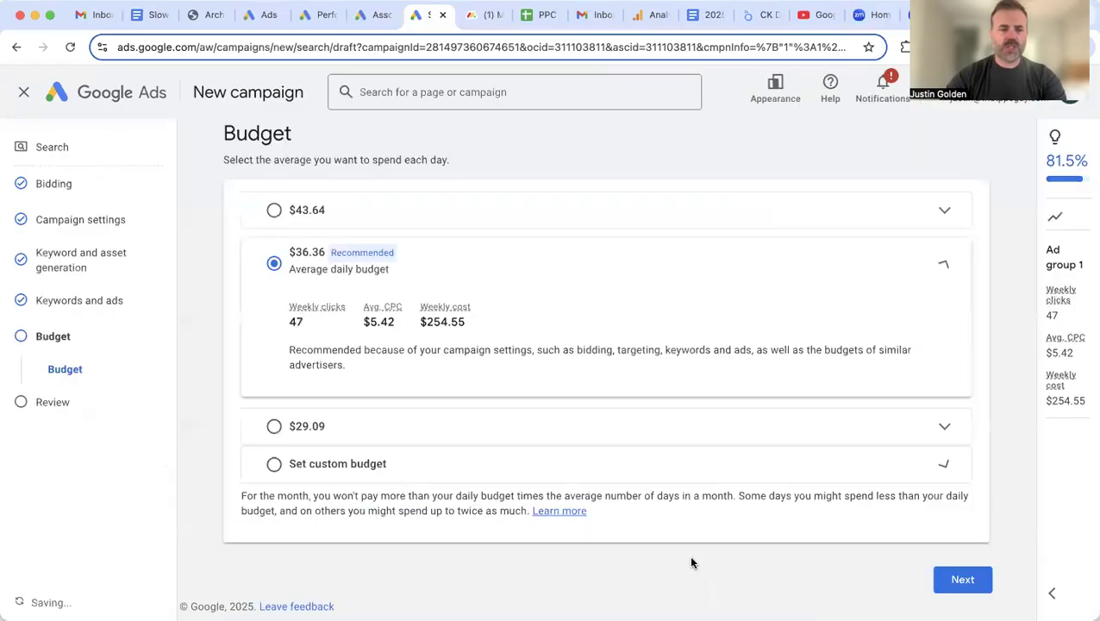
Step: Set a custom average daily budget of $1.00 and continue to the campaign Review step
click(643, 467)
double_click(320, 397)
text(1.00)
scroll(563, 440, down, 1)
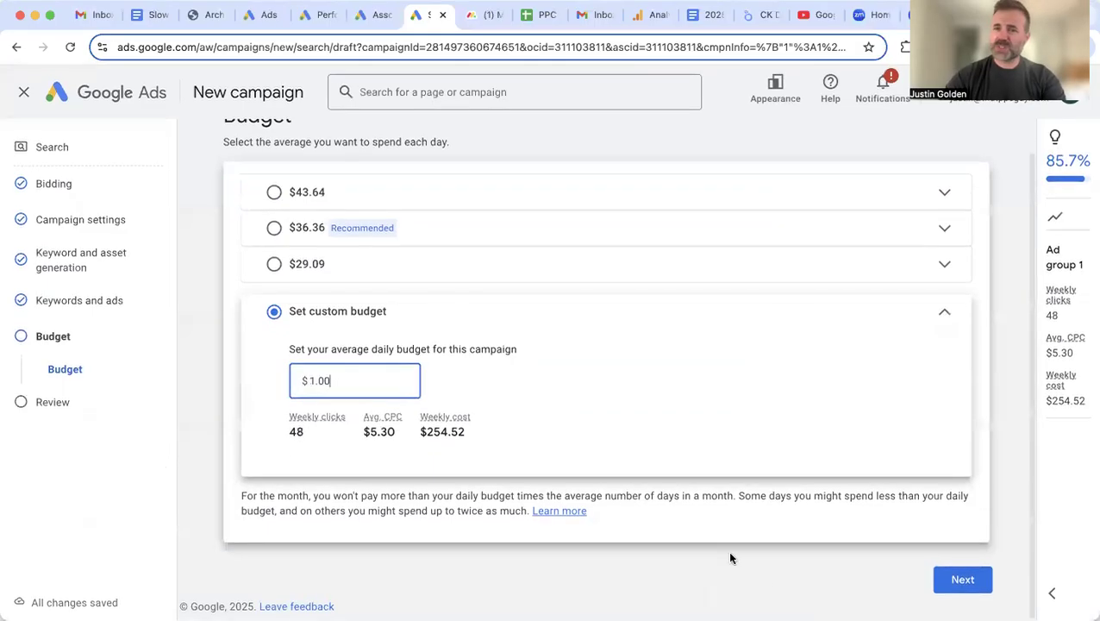
click(952, 582)
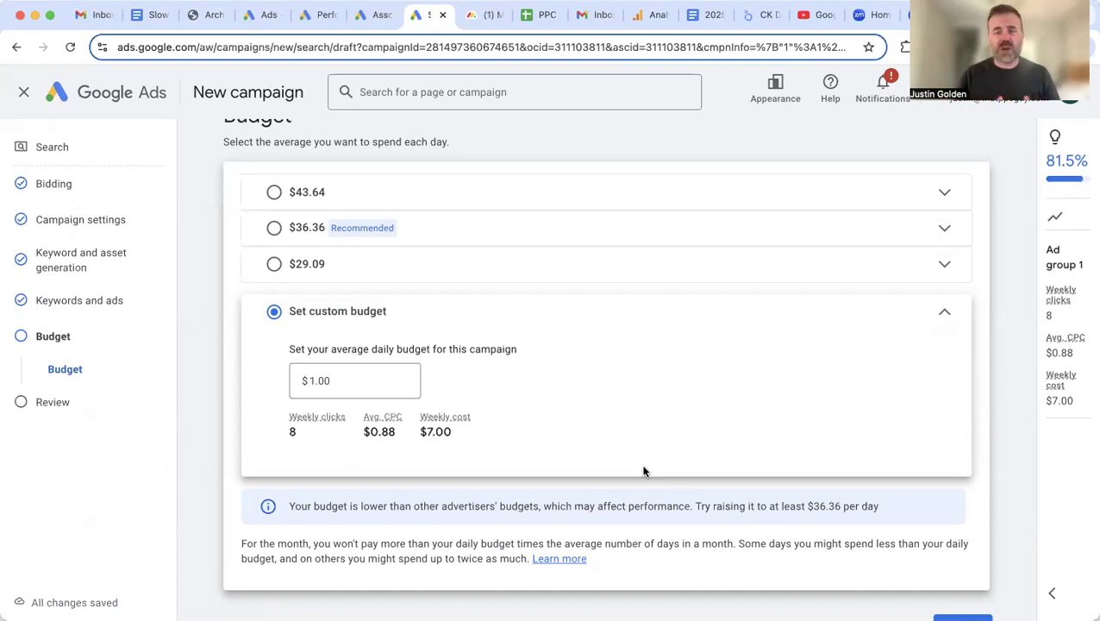
scroll(643, 471, down, 1)
click(958, 579)
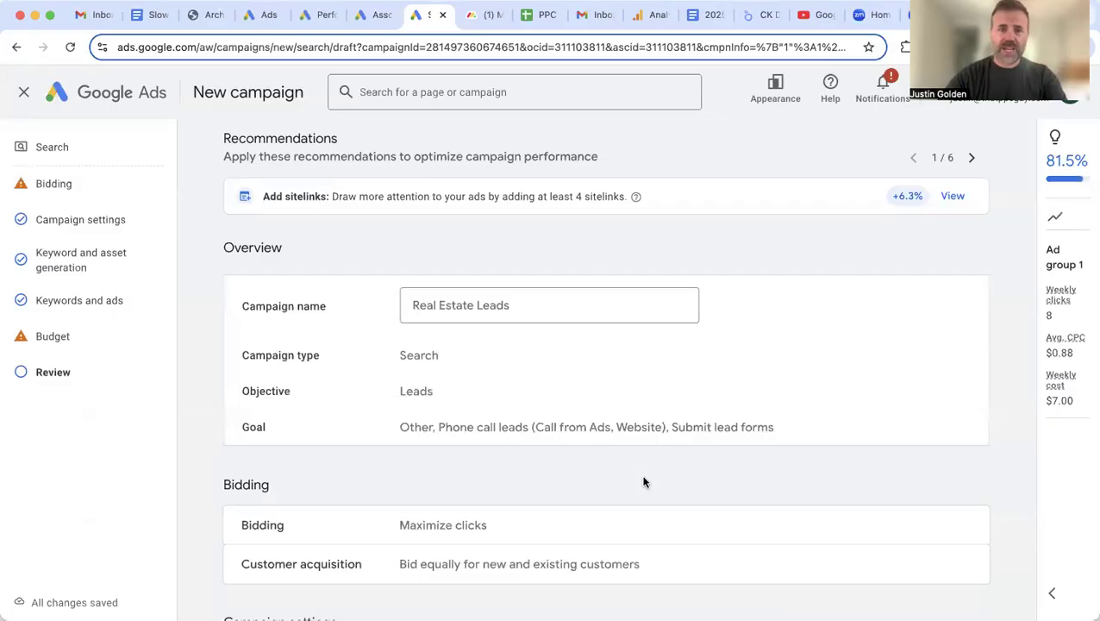
Step: Publish the Real Estate Leads campaign and leave the Google tag setup page
scroll(642, 481, down, 10)
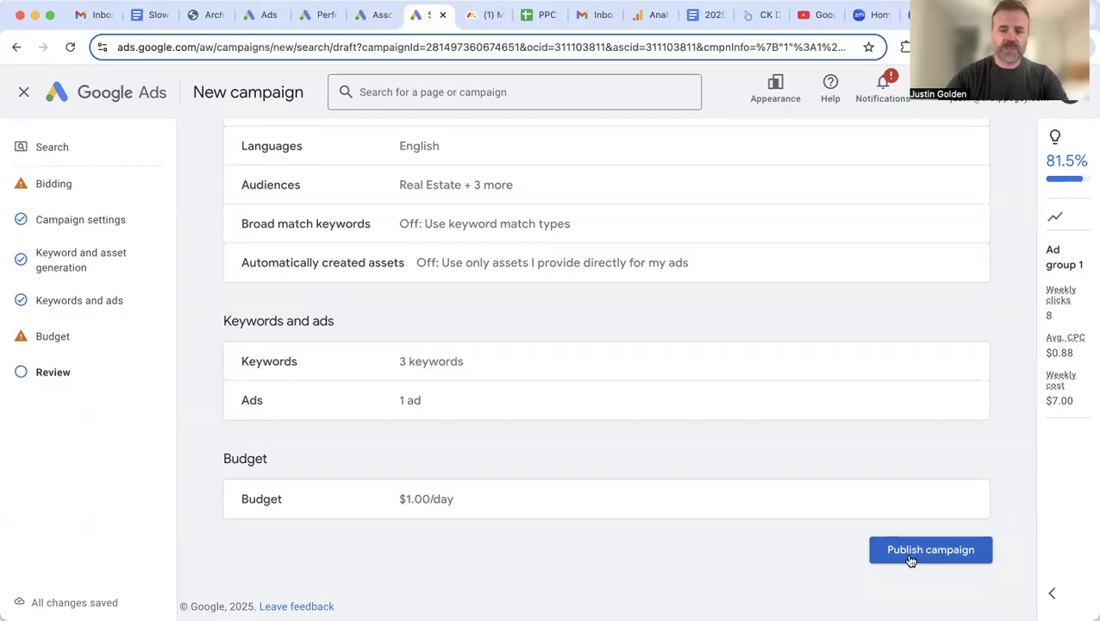
click(910, 556)
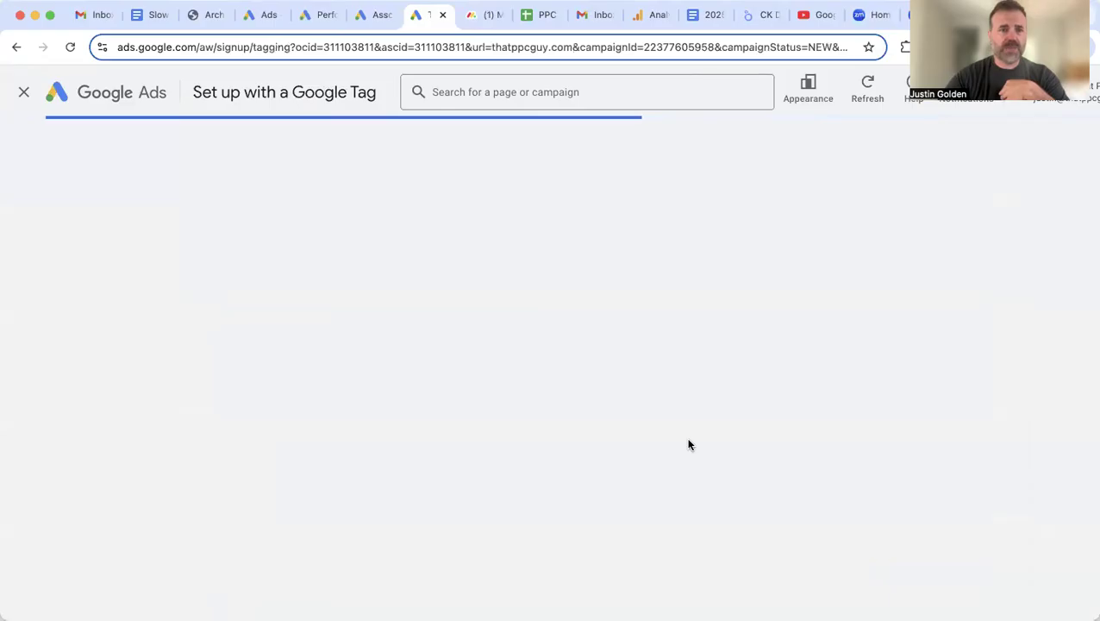
click(24, 93)
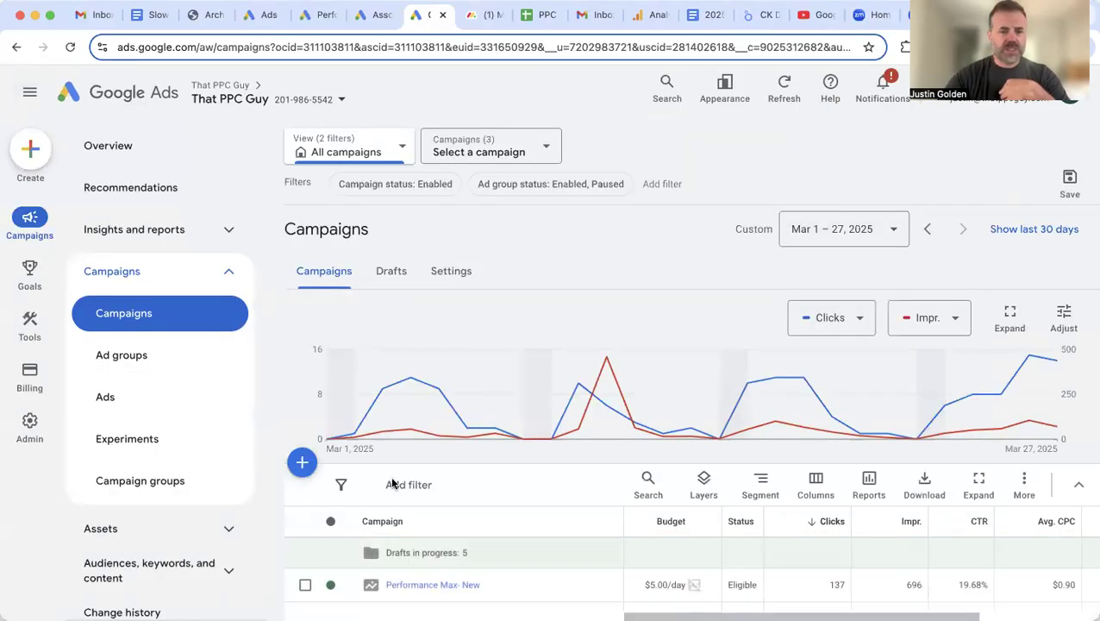
Step: Open the Real Estate Leads campaign and go to its Assets report
scroll(492, 516, down, 3)
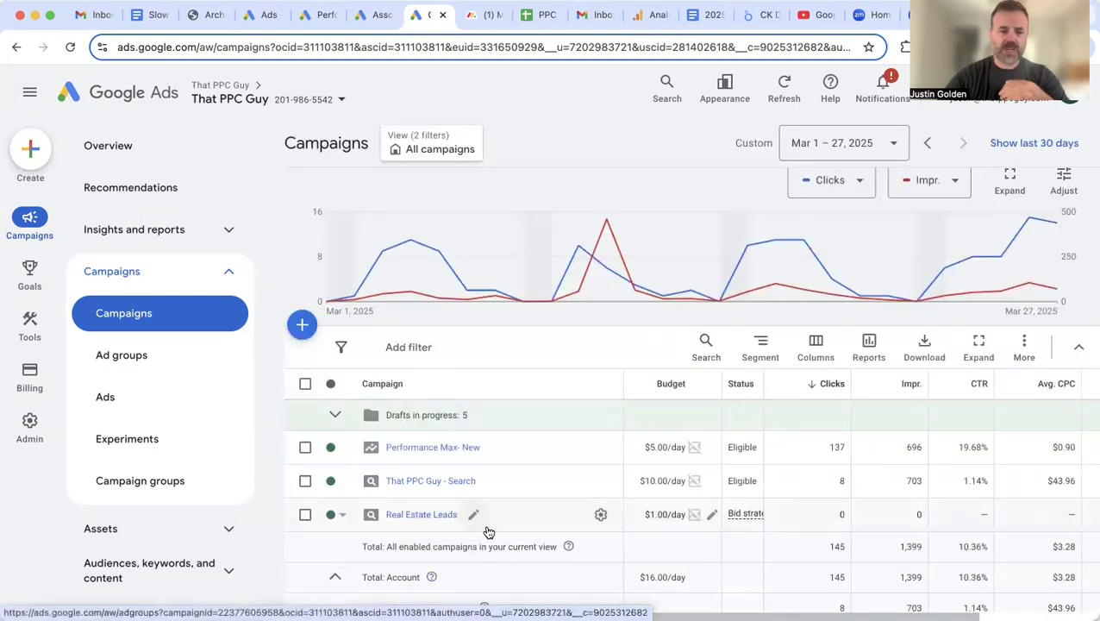
click(415, 515)
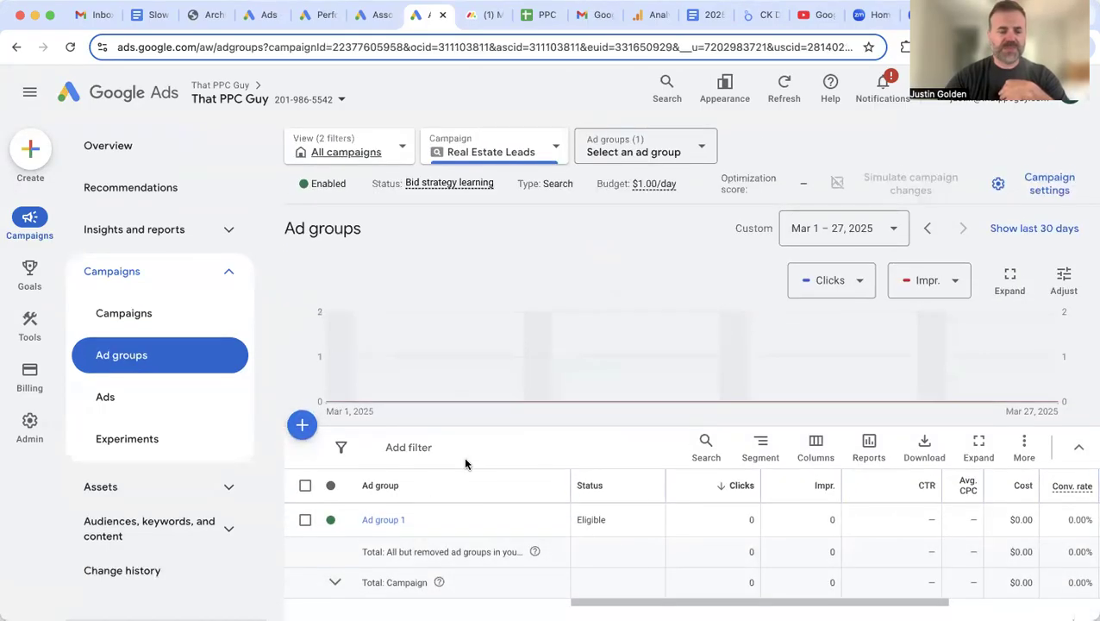
scroll(463, 456, down, 1)
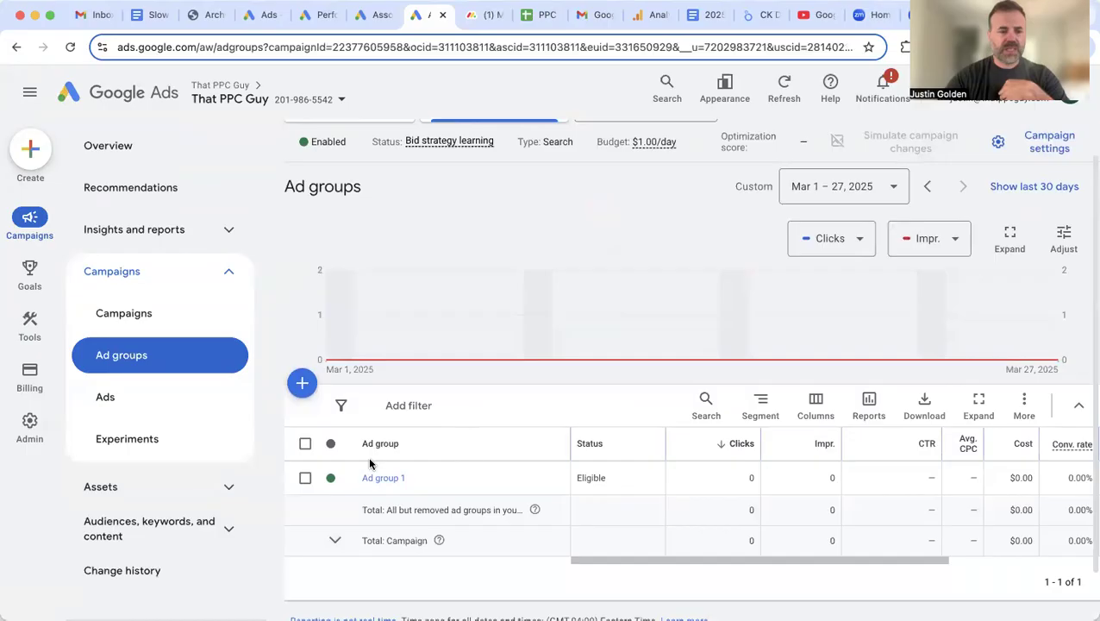
click(226, 490)
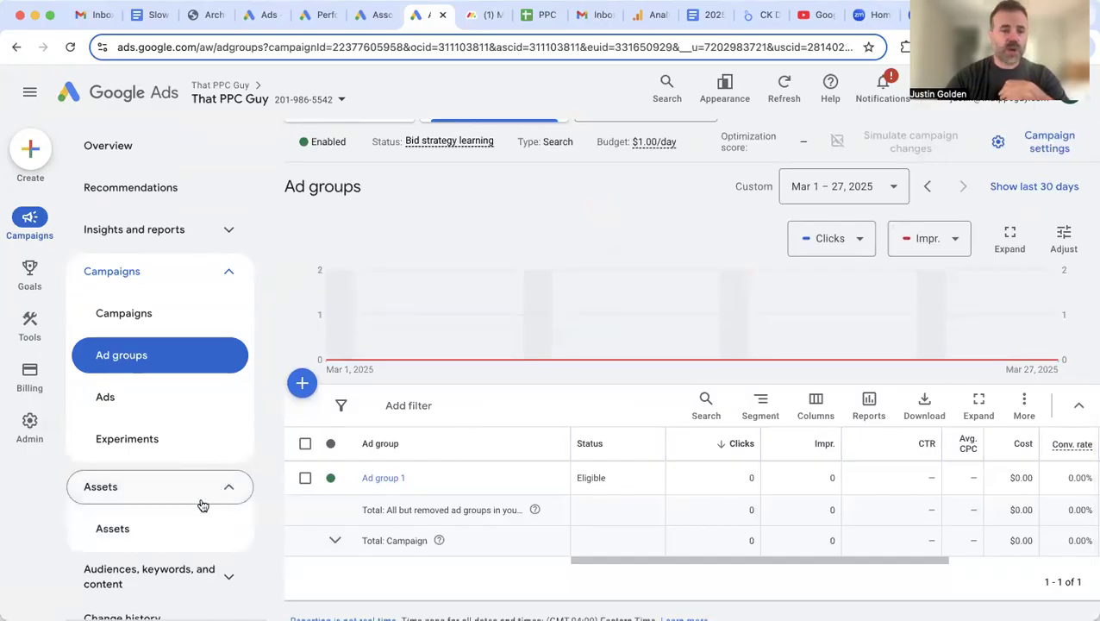
click(129, 536)
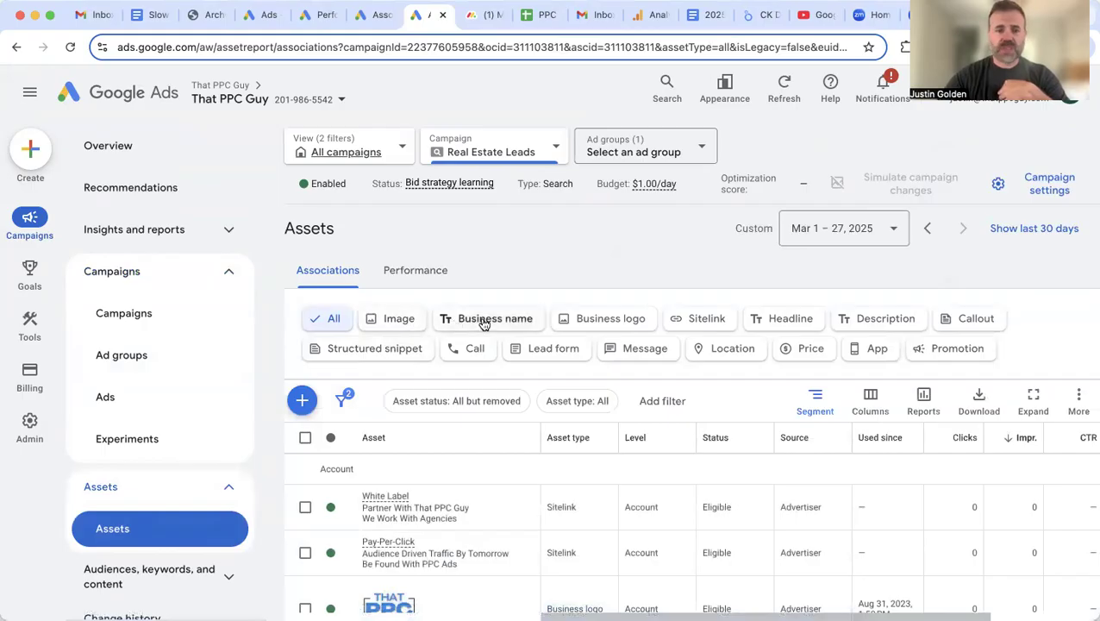
Step: Filter the assets to Sitelink, then Callout, and start adding a new callout
click(700, 321)
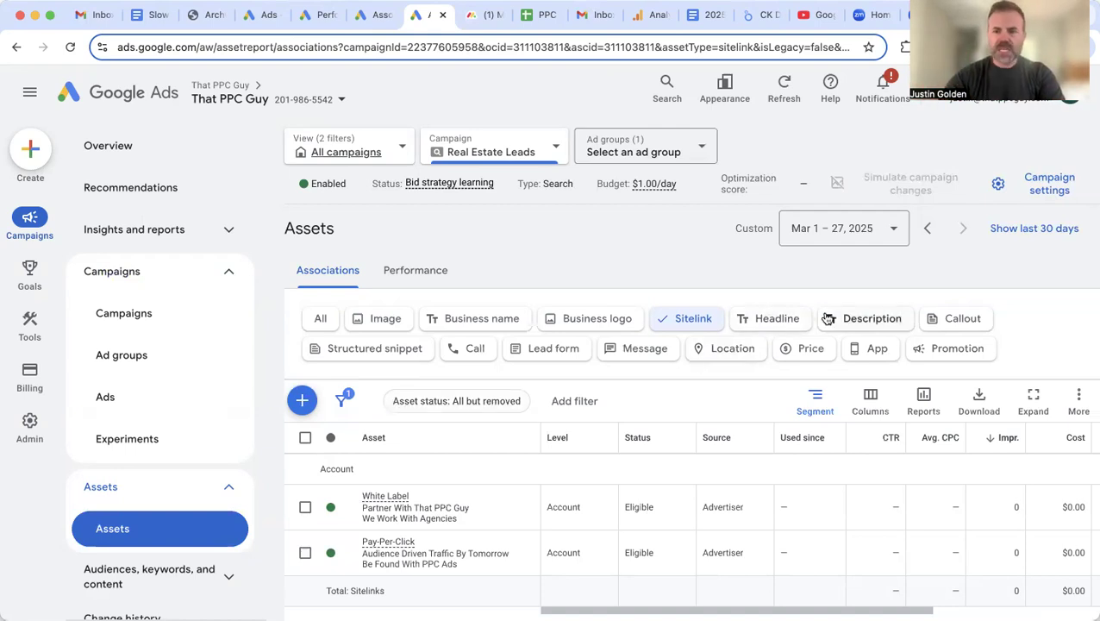
click(952, 321)
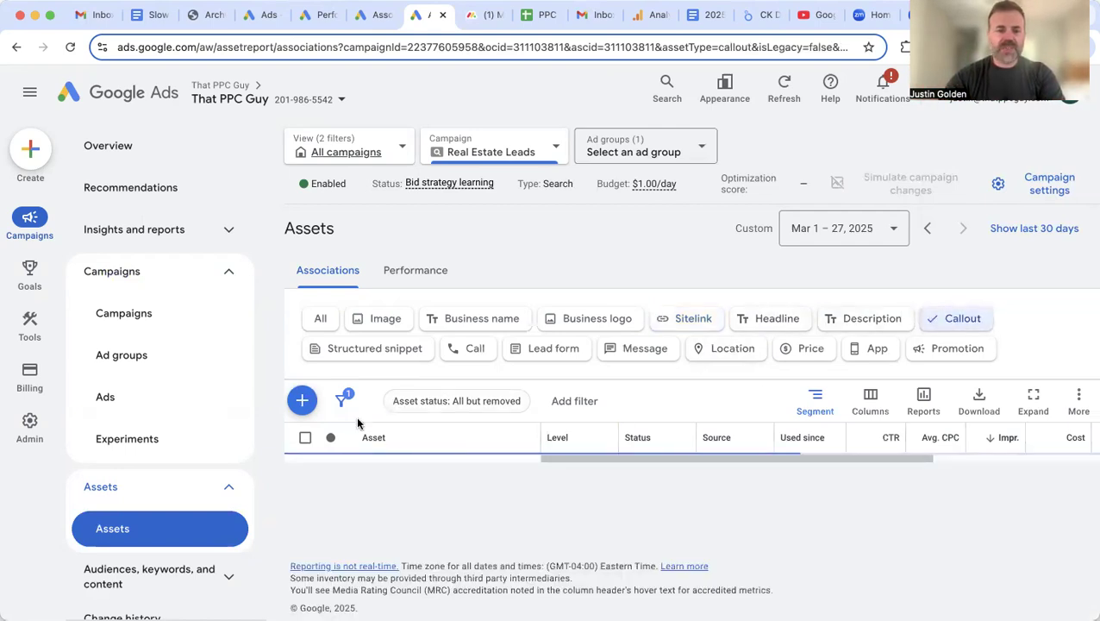
click(302, 400)
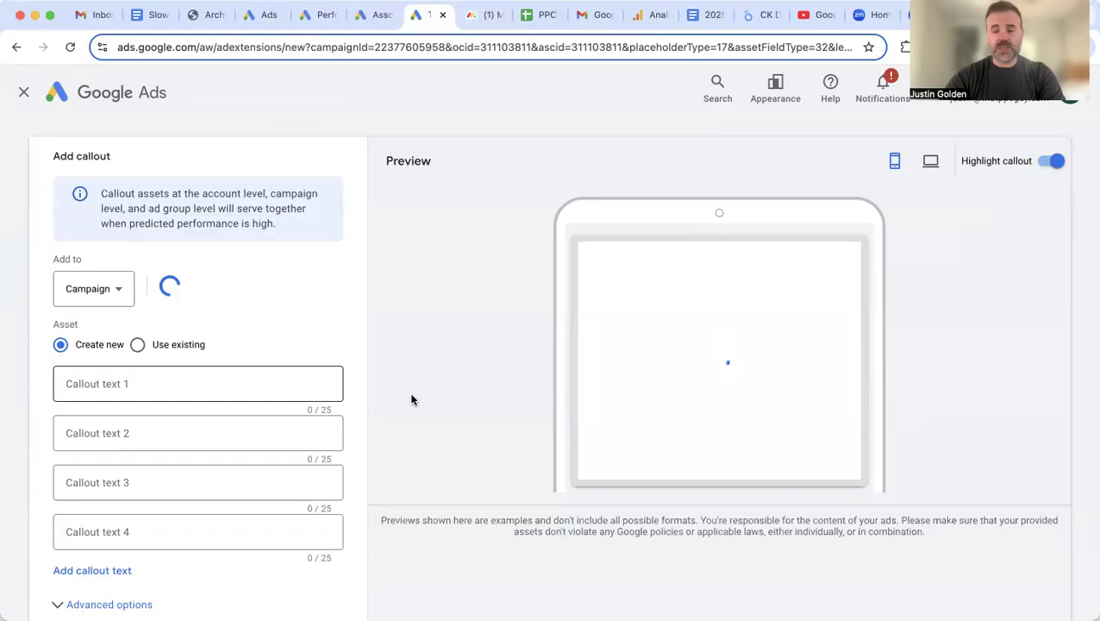
Step: Try the first three callout text fields, then cancel the empty callout draft
scroll(412, 395, down, 1)
click(170, 363)
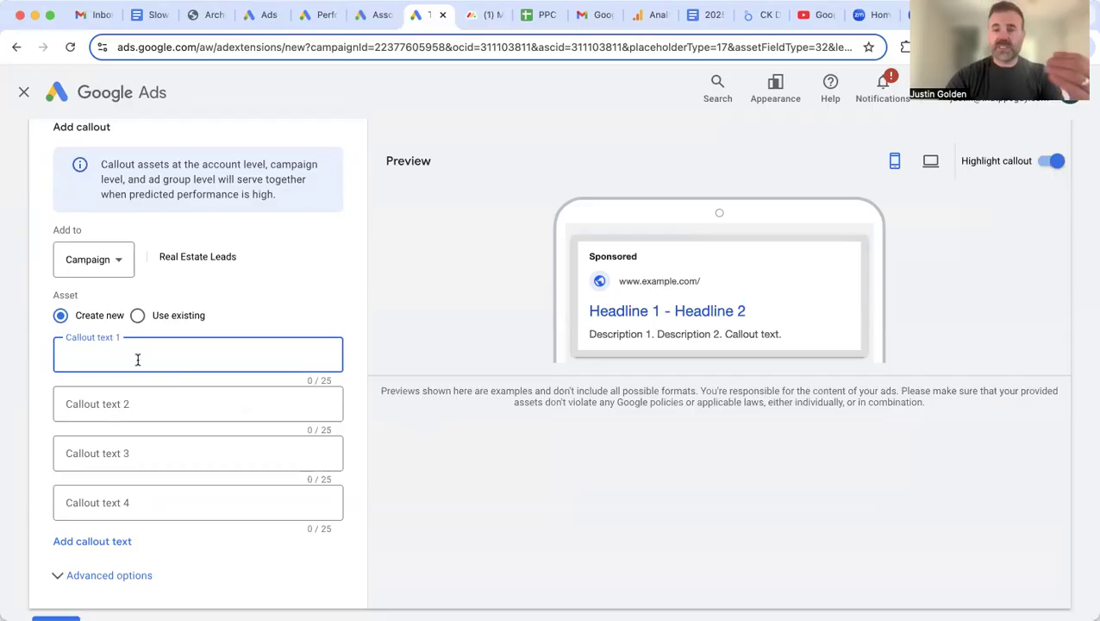
click(109, 400)
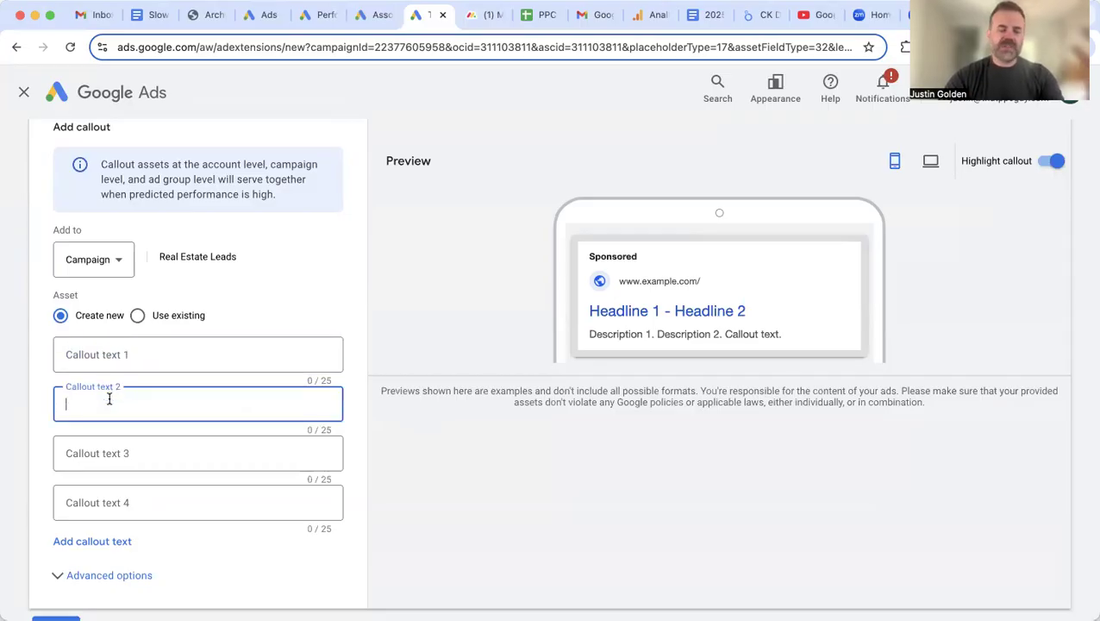
click(95, 451)
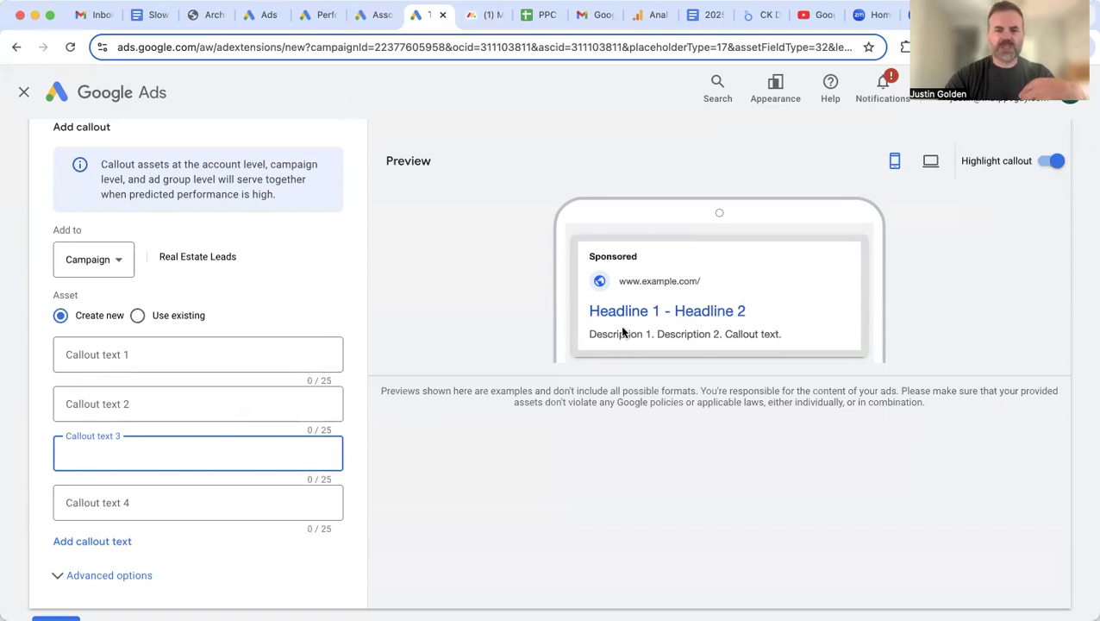
scroll(263, 445, down, 1)
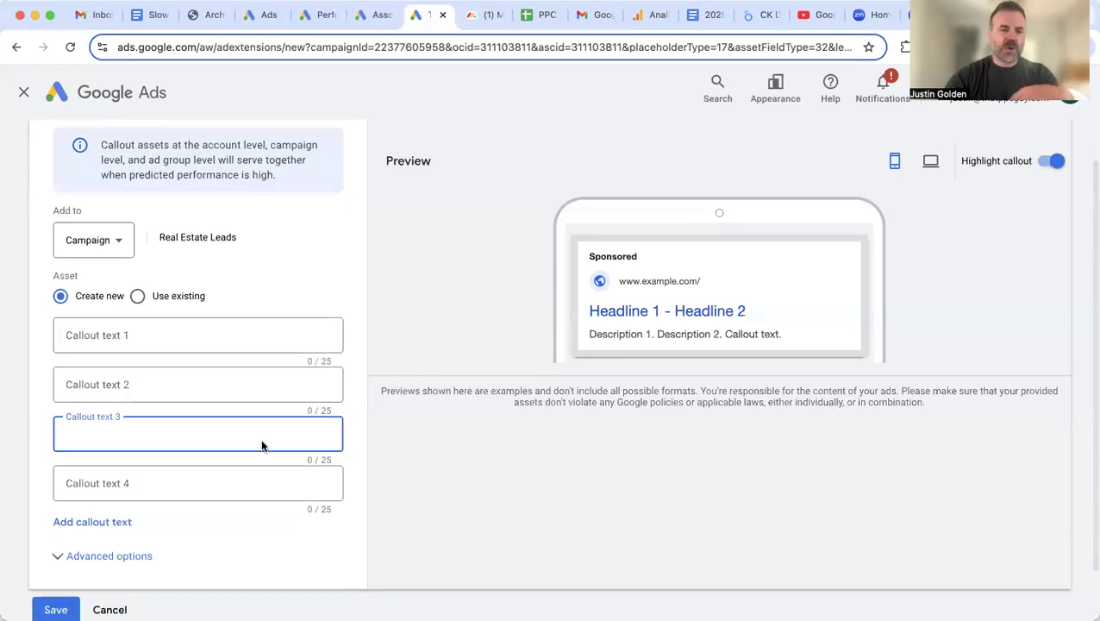
scroll(237, 350, down, 2)
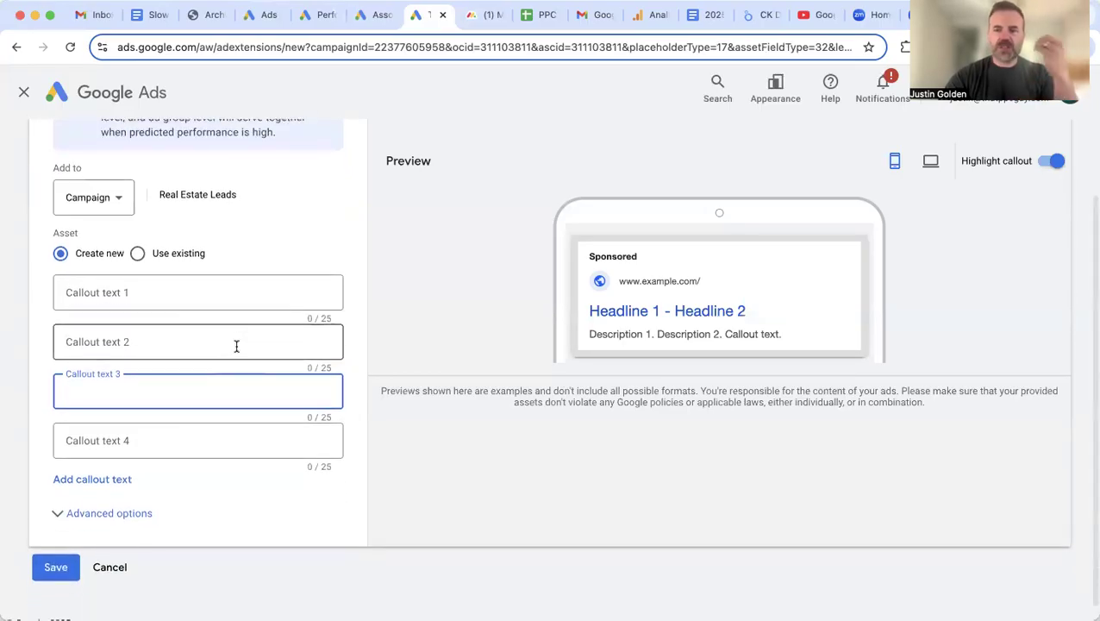
scroll(237, 350, up, 2)
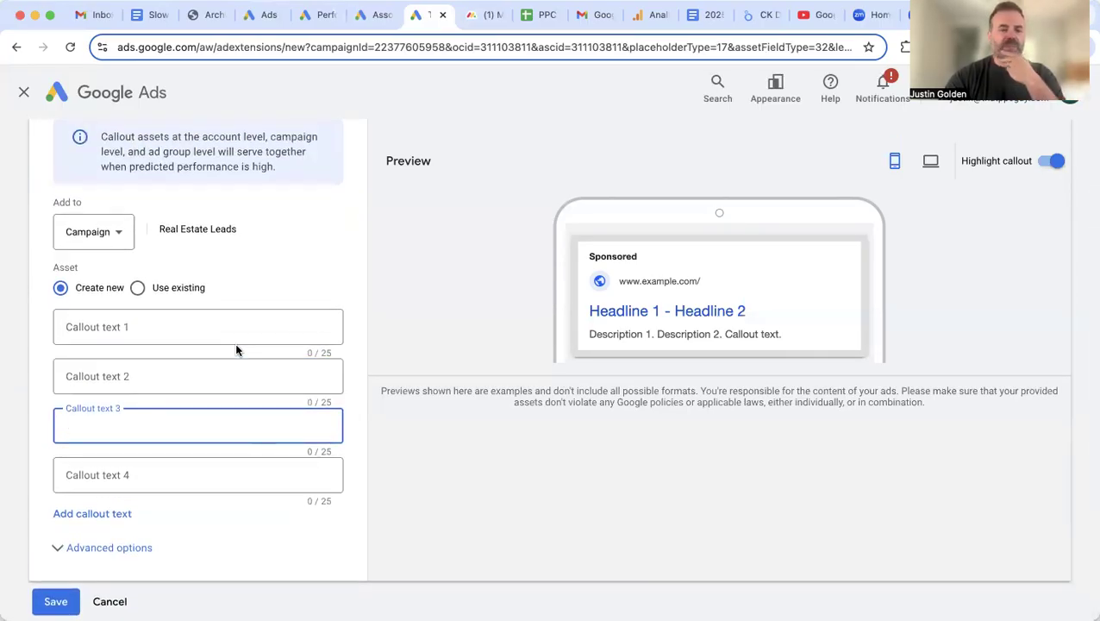
scroll(218, 407, down, 1)
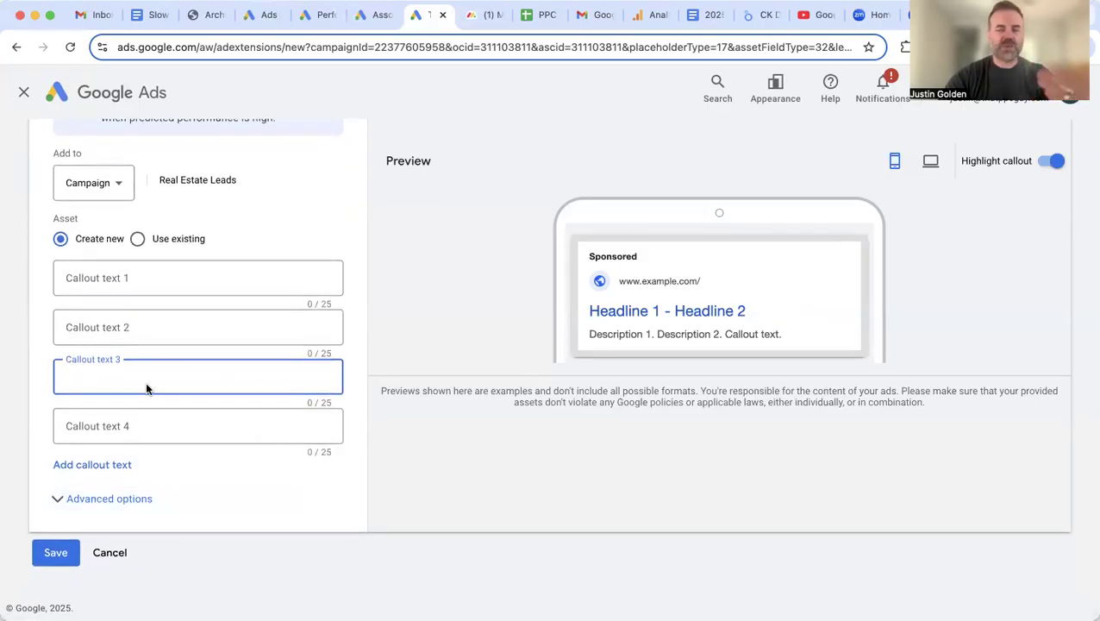
click(109, 552)
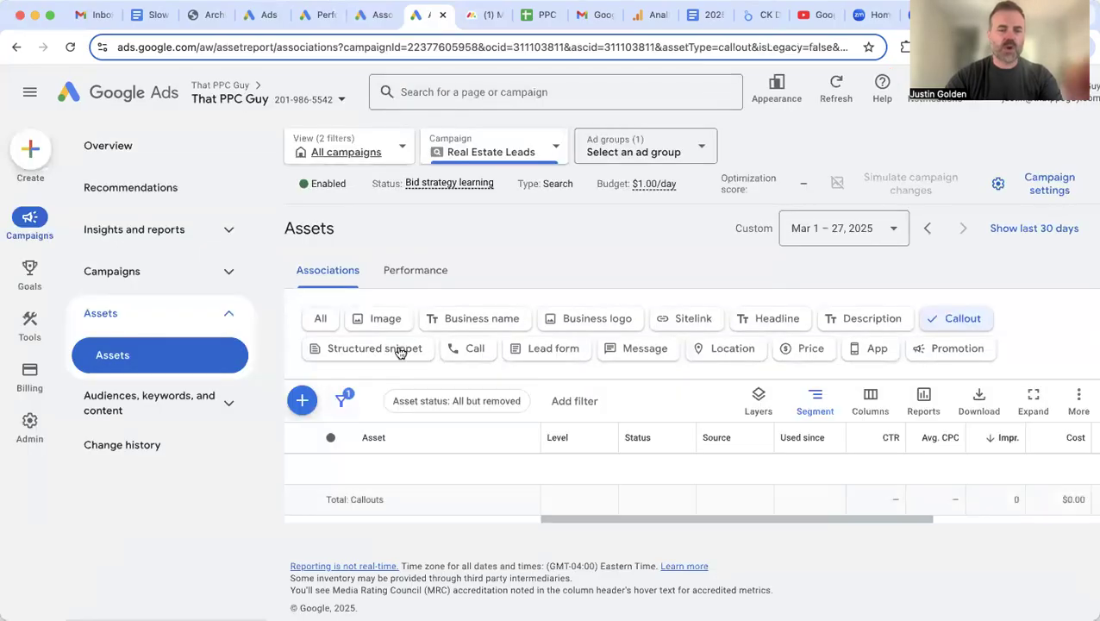
Step: Filter assets to Structured snippet and start a new structured snippet
click(399, 358)
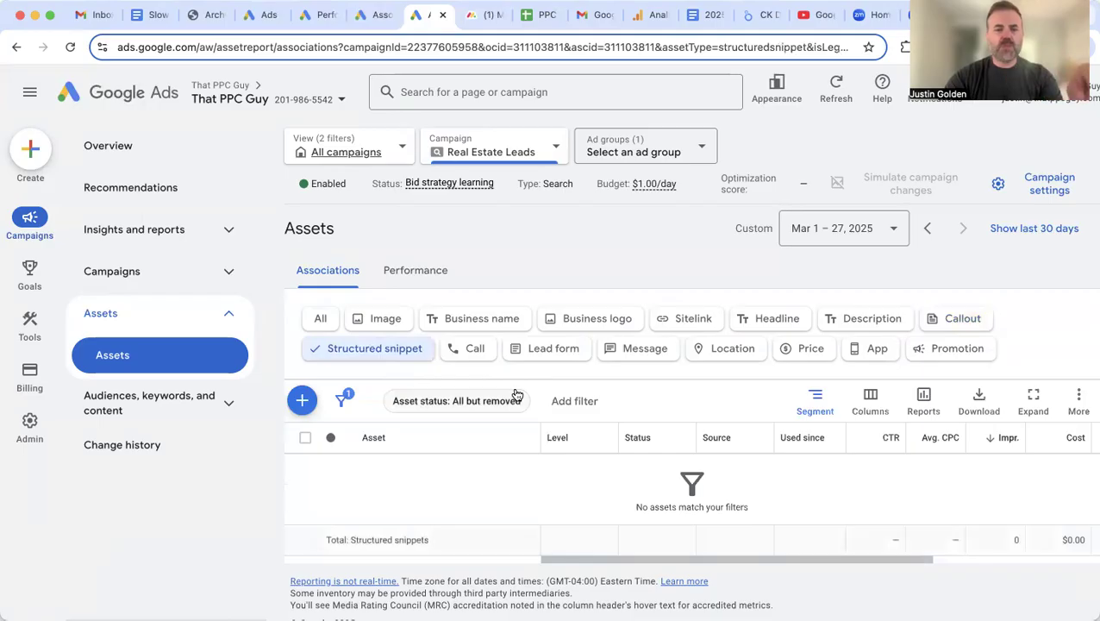
click(301, 400)
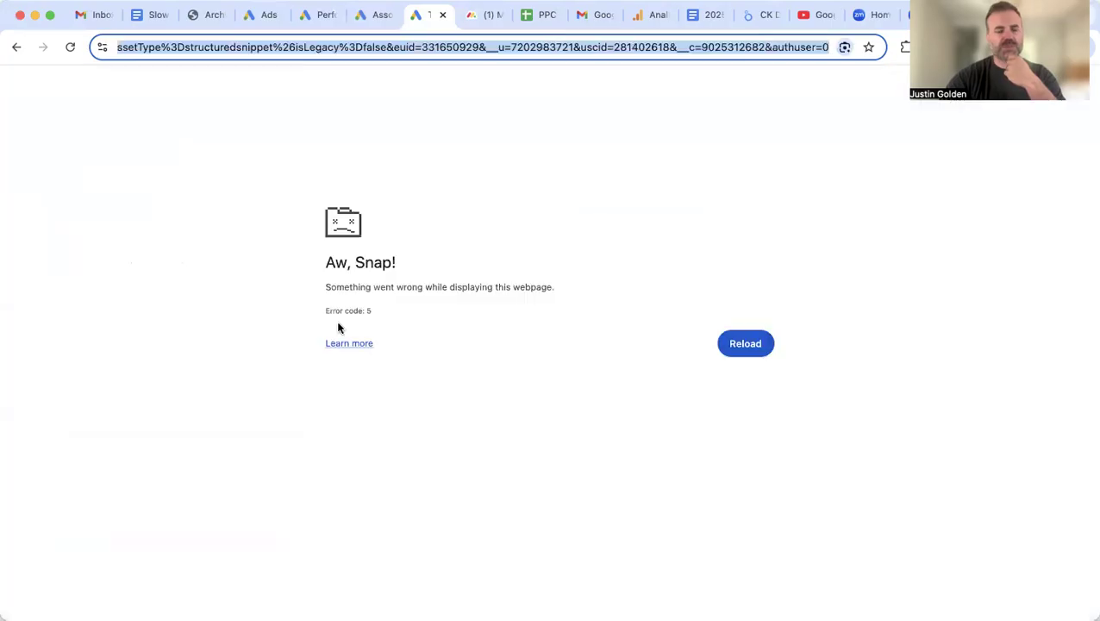
Step: Reload the crashed page and choose Neighborhoods as the snippet header type
click(753, 342)
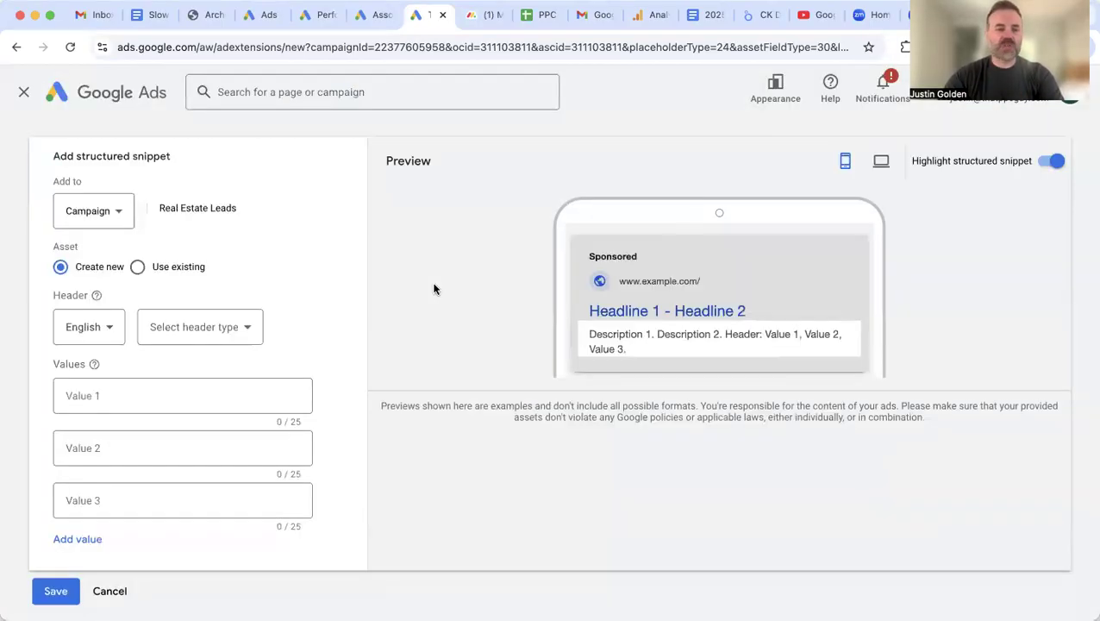
click(256, 331)
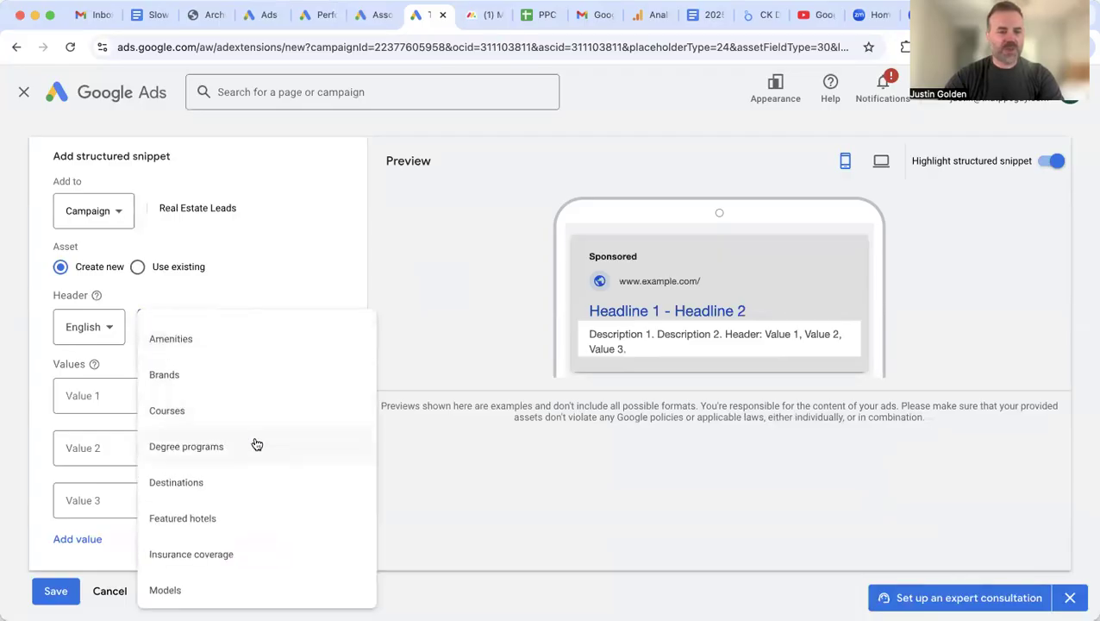
scroll(253, 444, down, 3)
click(221, 515)
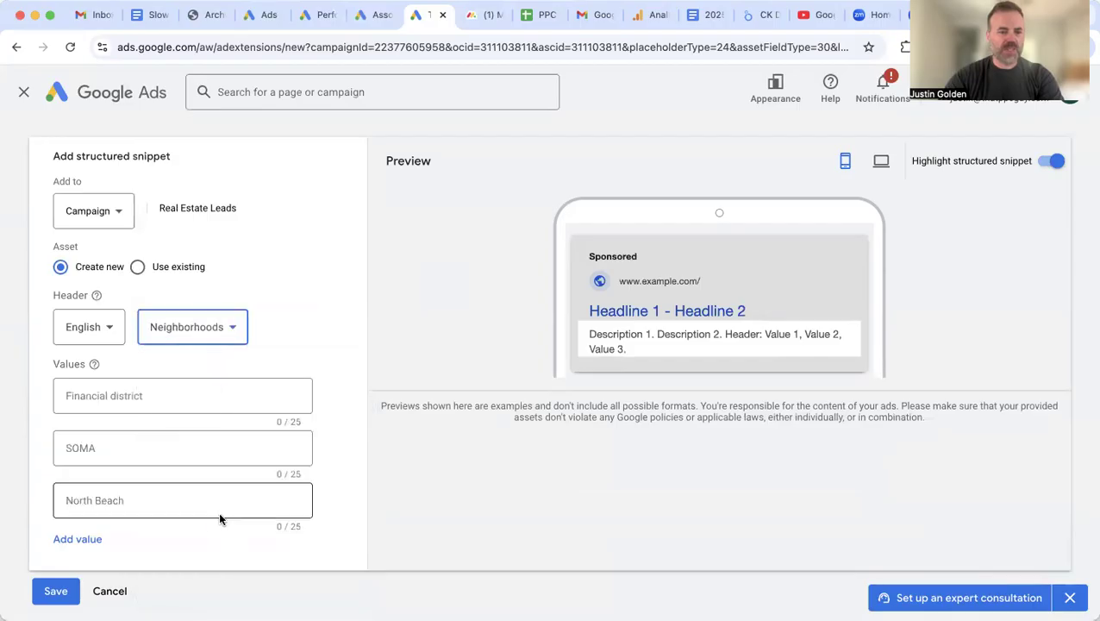
Step: Try the value fields, add a fourth and fifth value, then cancel the snippet draft
click(105, 402)
click(99, 444)
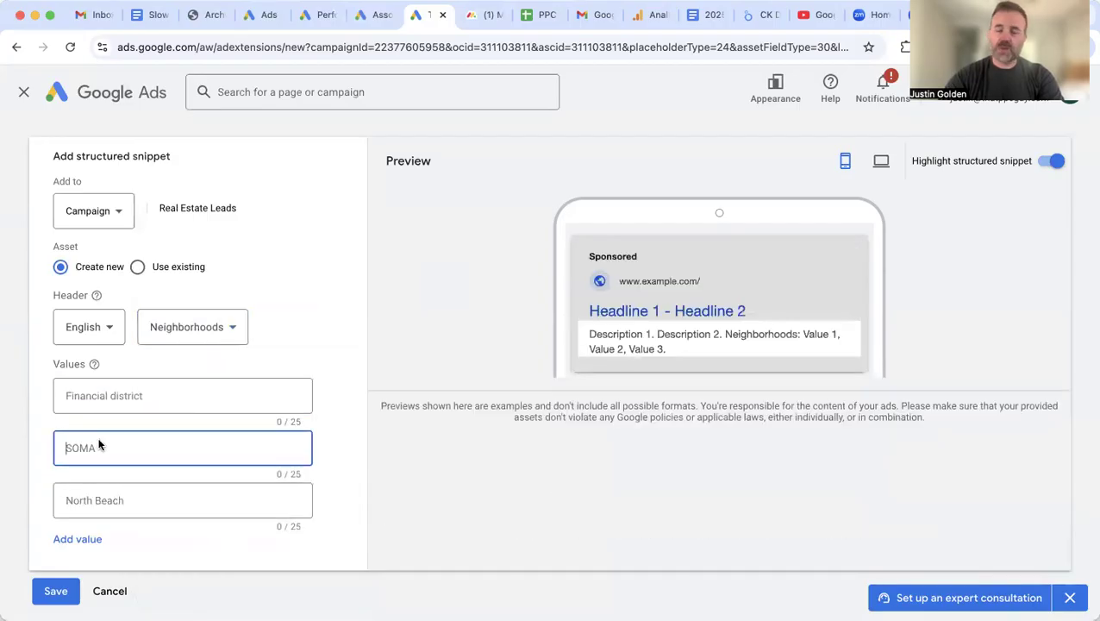
click(89, 539)
scroll(112, 530, down, 3)
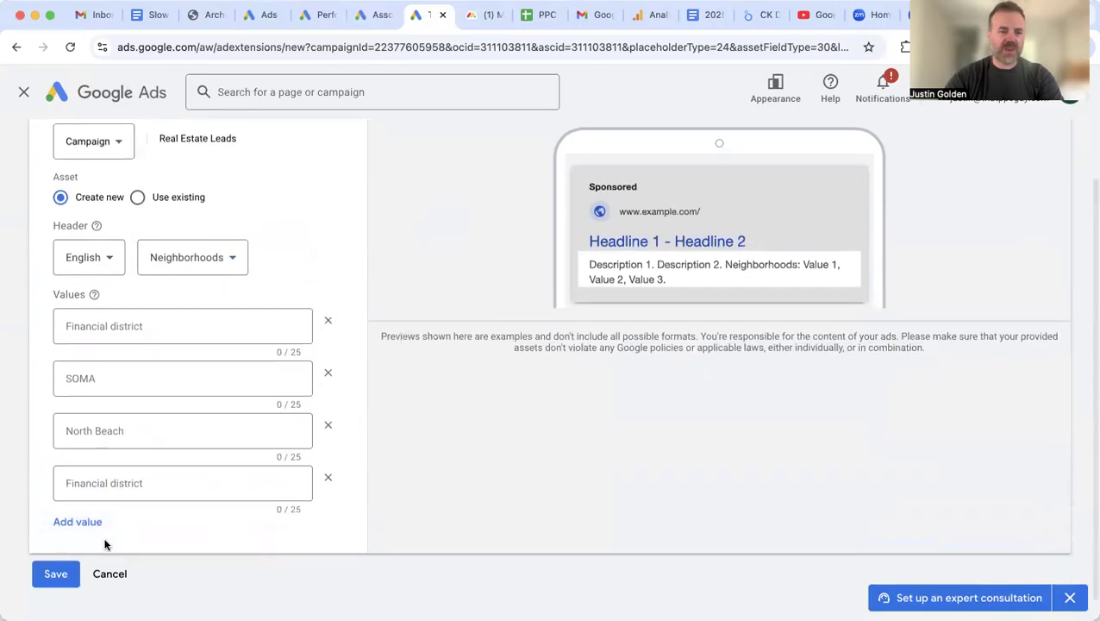
click(79, 517)
scroll(138, 526, down, 1)
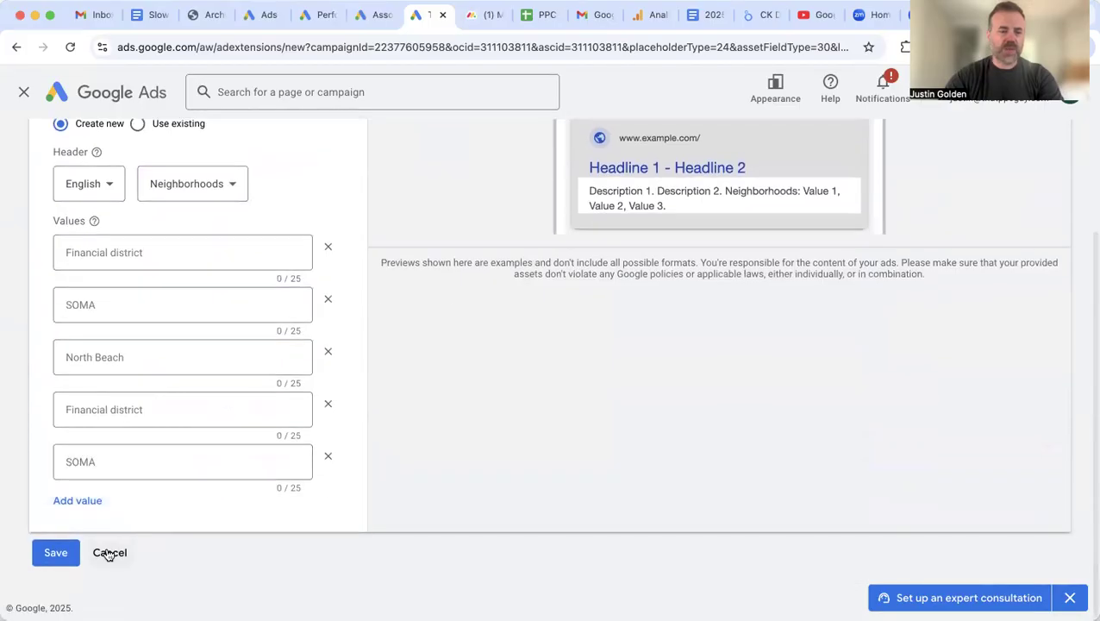
click(107, 552)
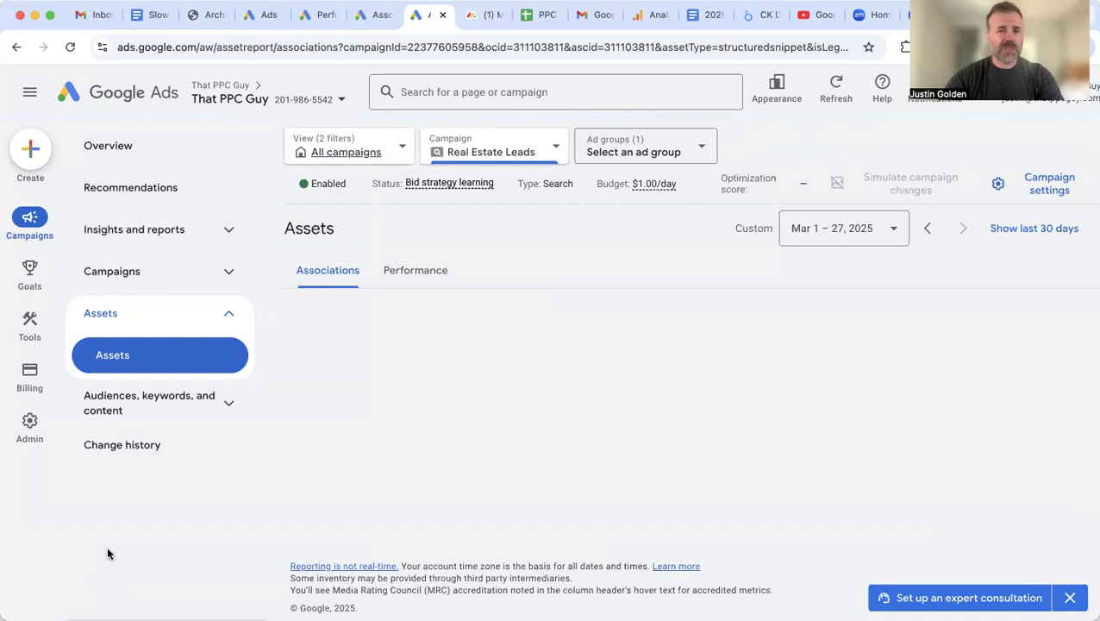
Step: Filter the Assets page to Call to see the single campaign-level phone number
click(474, 349)
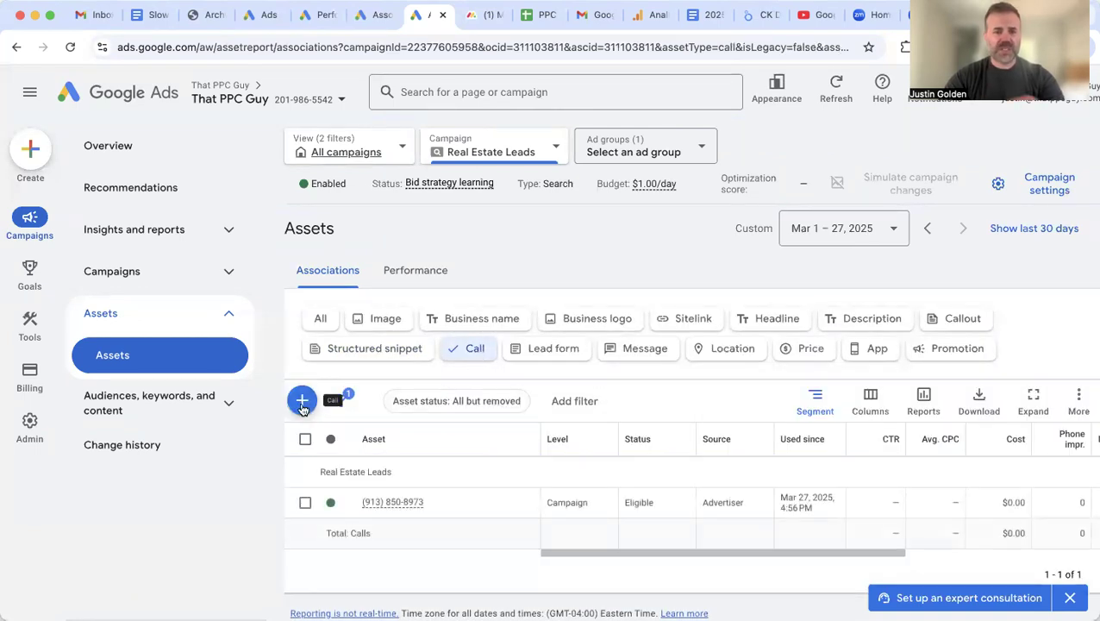
mouse_move(389, 498)
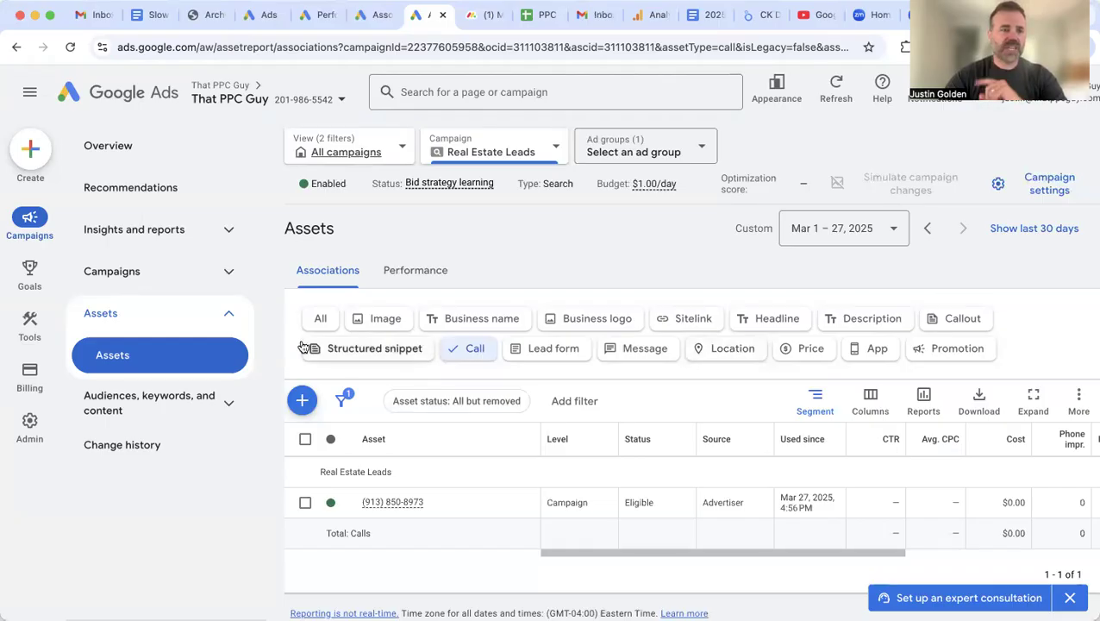
Step: Go to Goals and start a new conversion action from the Summary page
mouse_move(27, 285)
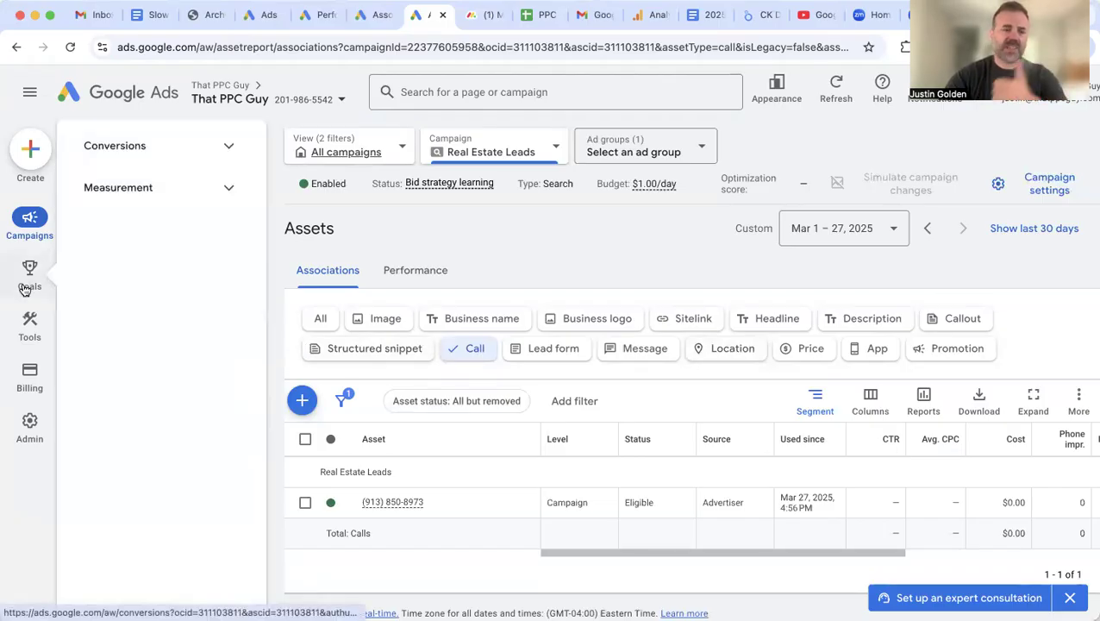
click(26, 285)
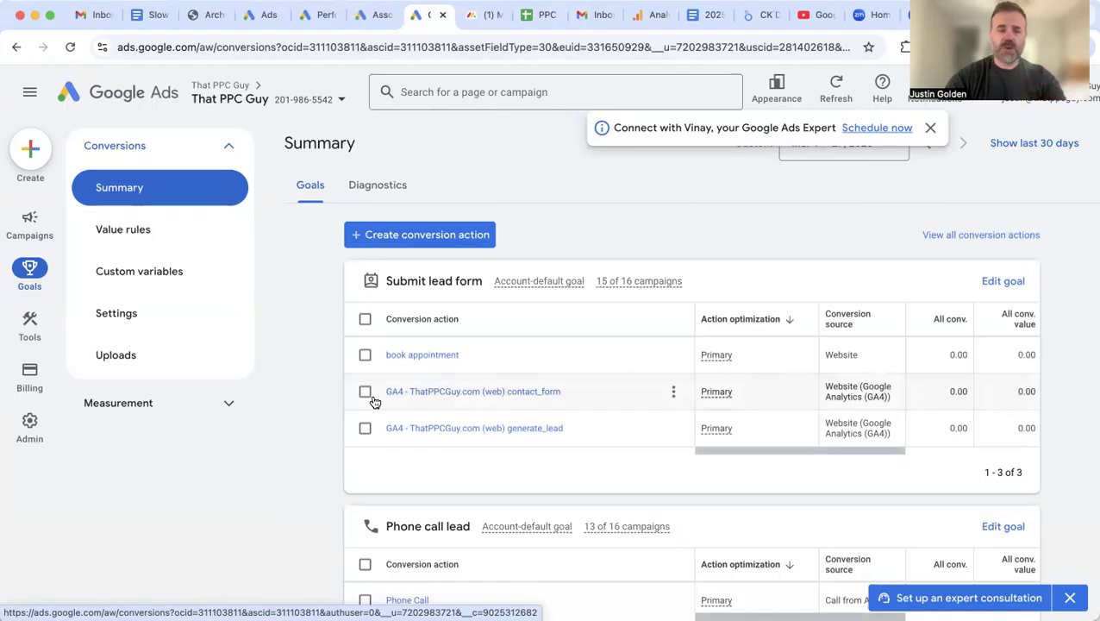
click(411, 243)
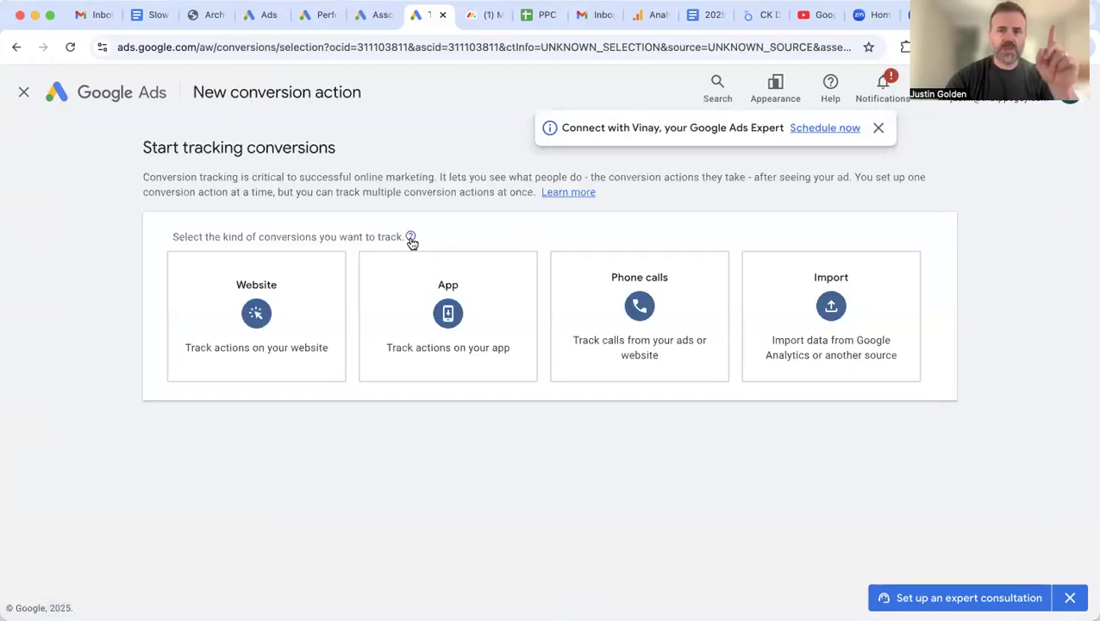
Step: Choose Phone calls, 'Calls from ads using call assets or call ads', and continue
mouse_move(411, 243)
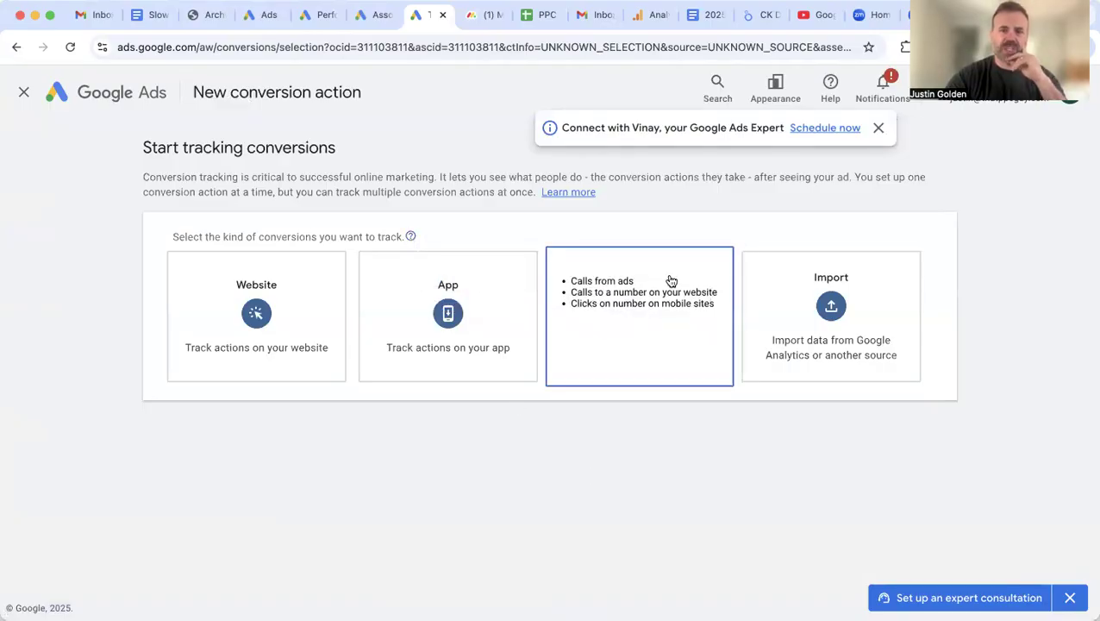
click(660, 316)
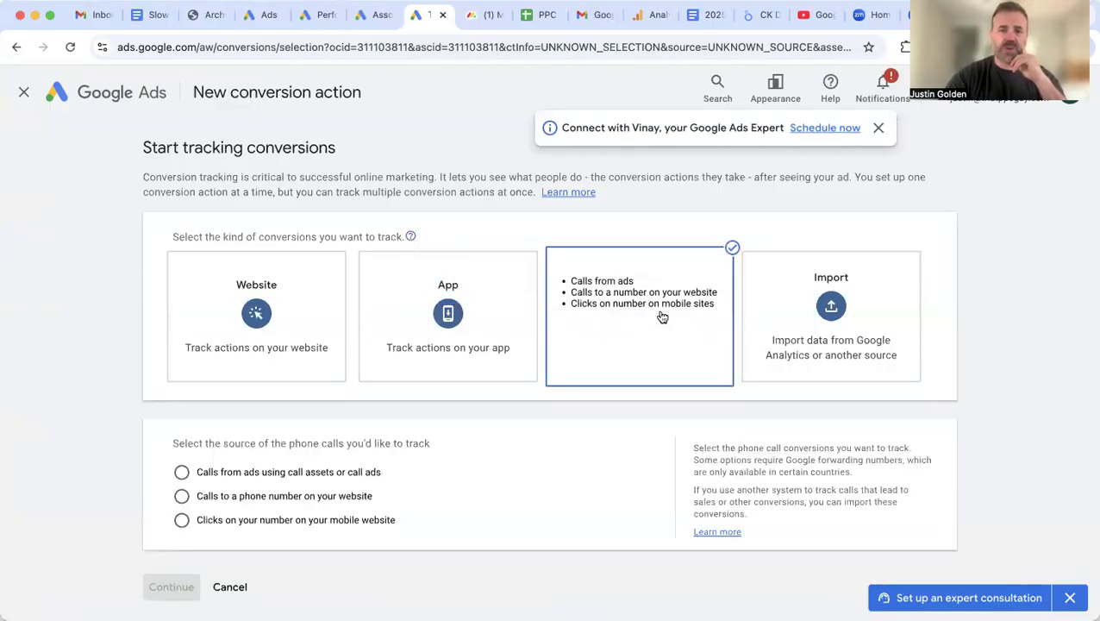
click(364, 473)
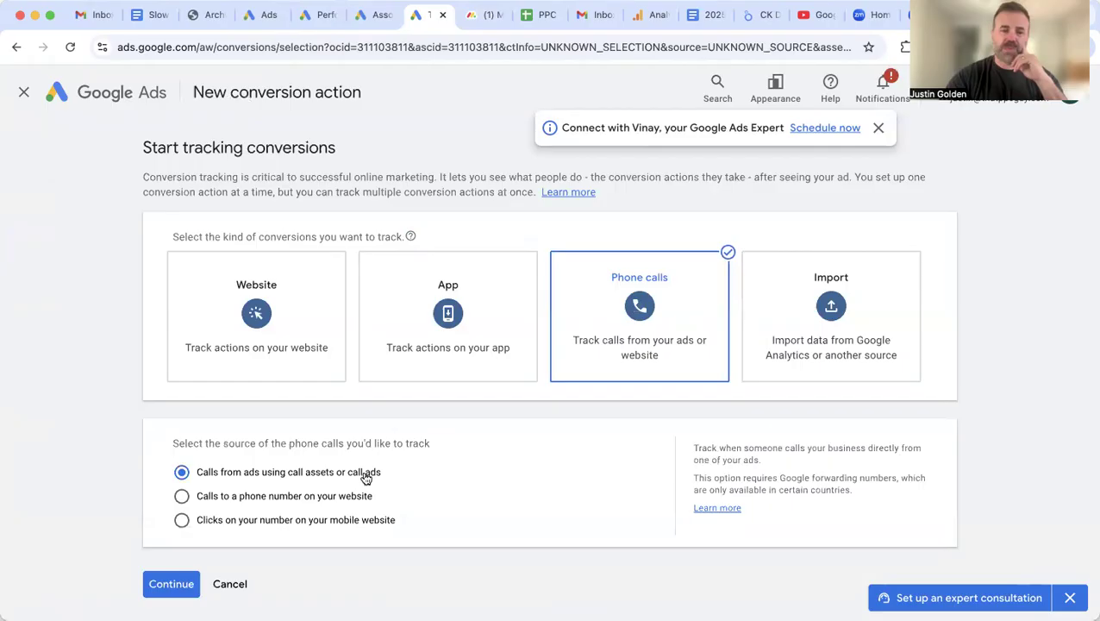
click(187, 585)
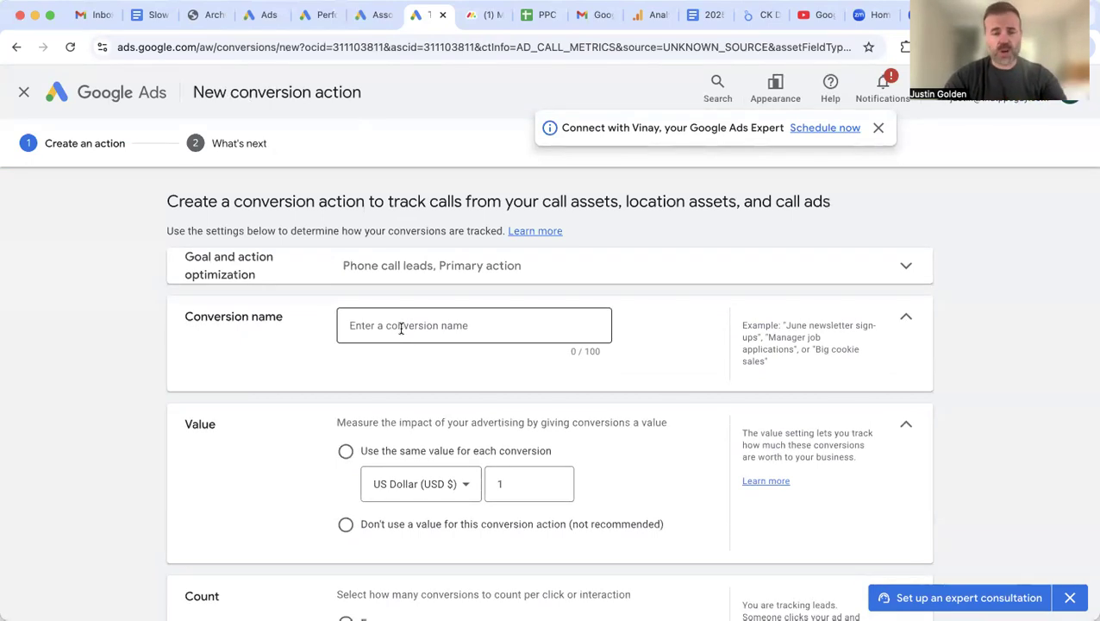
Step: Set the conversion to 'Don't use a value' and switch Count from Every to One
scroll(350, 349, down, 1)
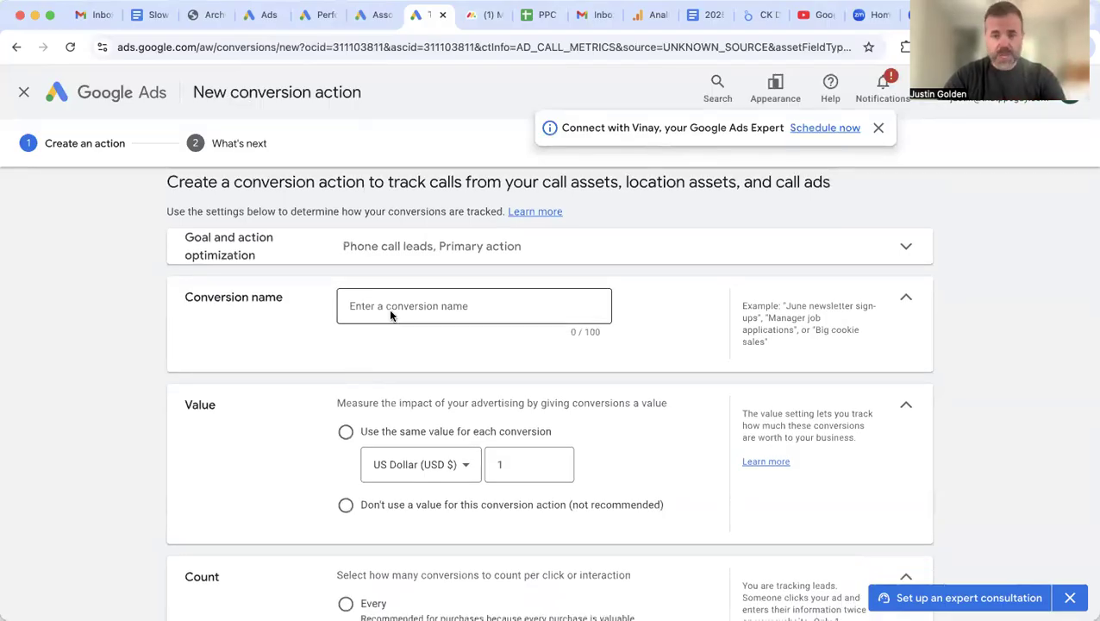
scroll(304, 351, down, 4)
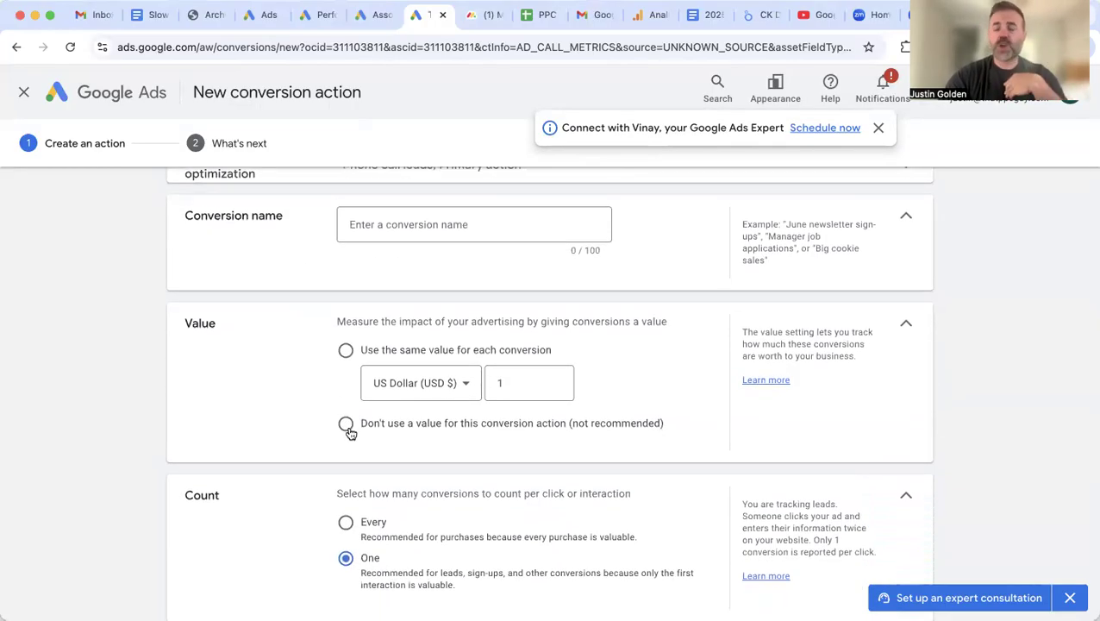
click(346, 426)
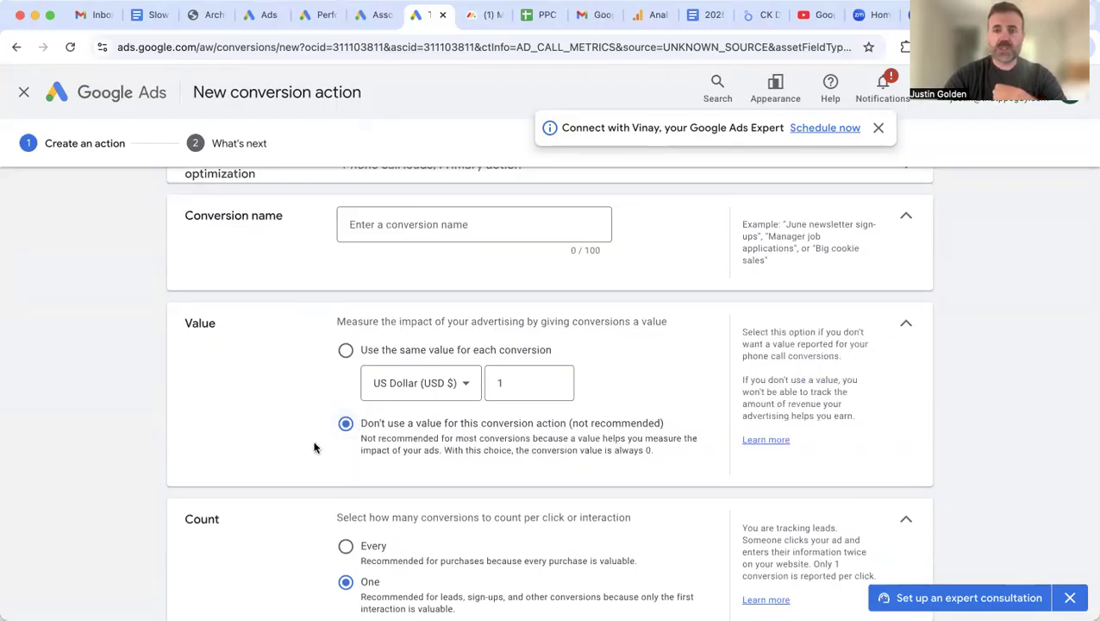
scroll(316, 442, down, 2)
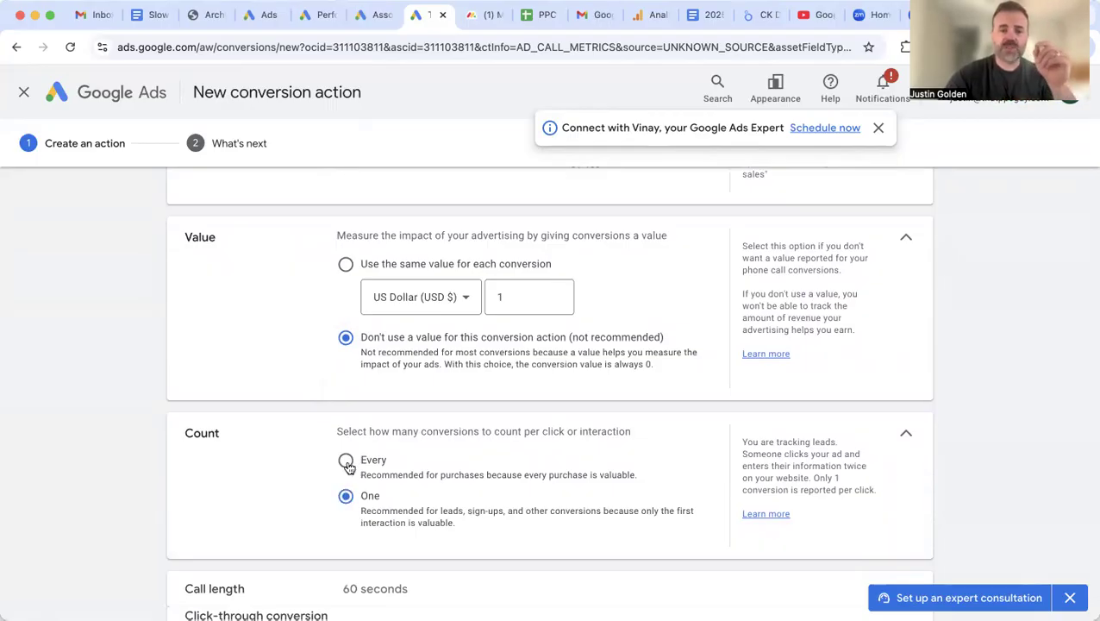
click(346, 461)
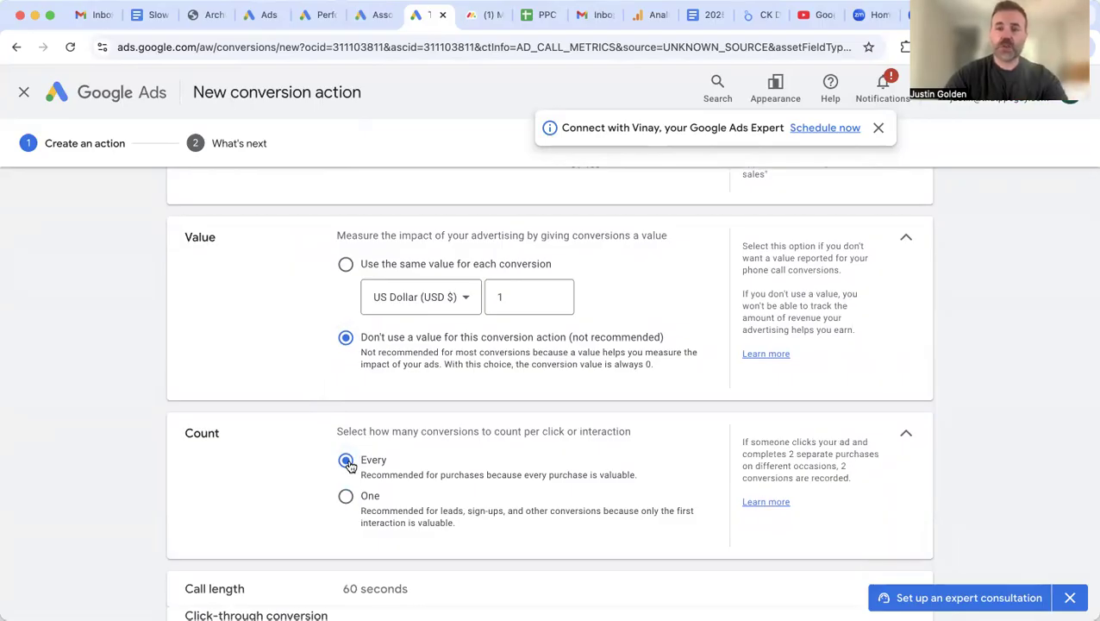
click(346, 497)
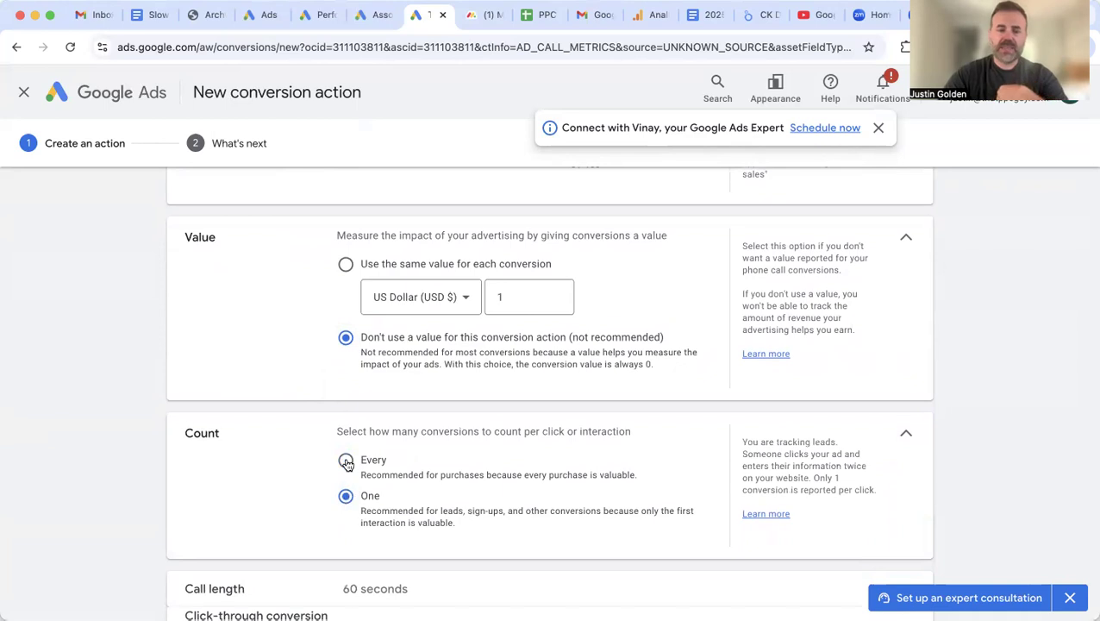
Step: Cancel the conversion form and return to the Real Estate Leads campaign overview
scroll(318, 474, down, 2)
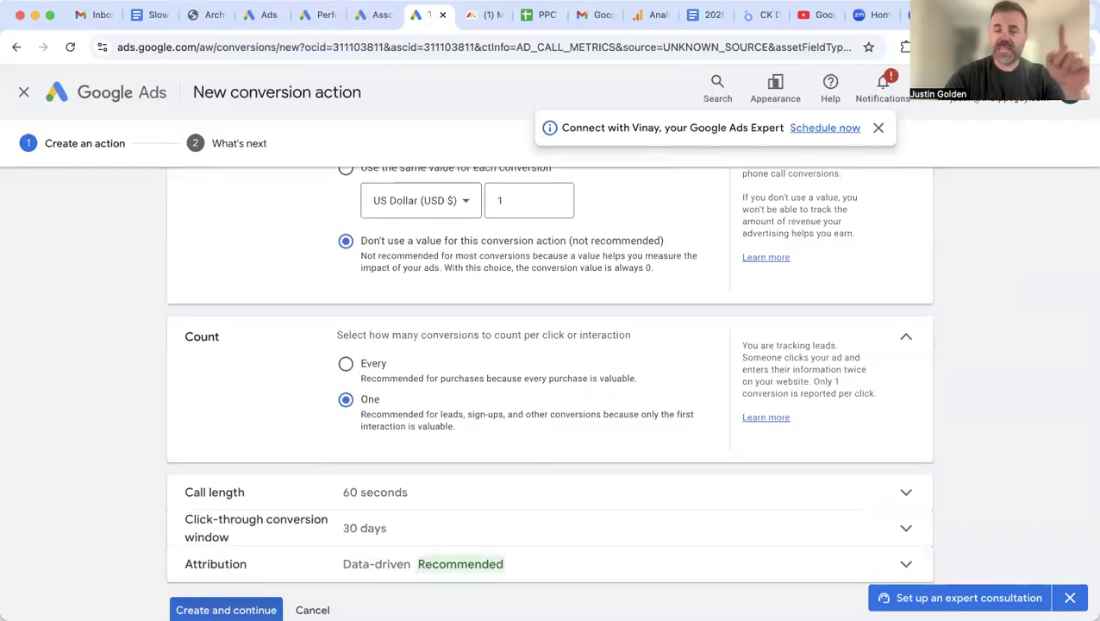
click(312, 609)
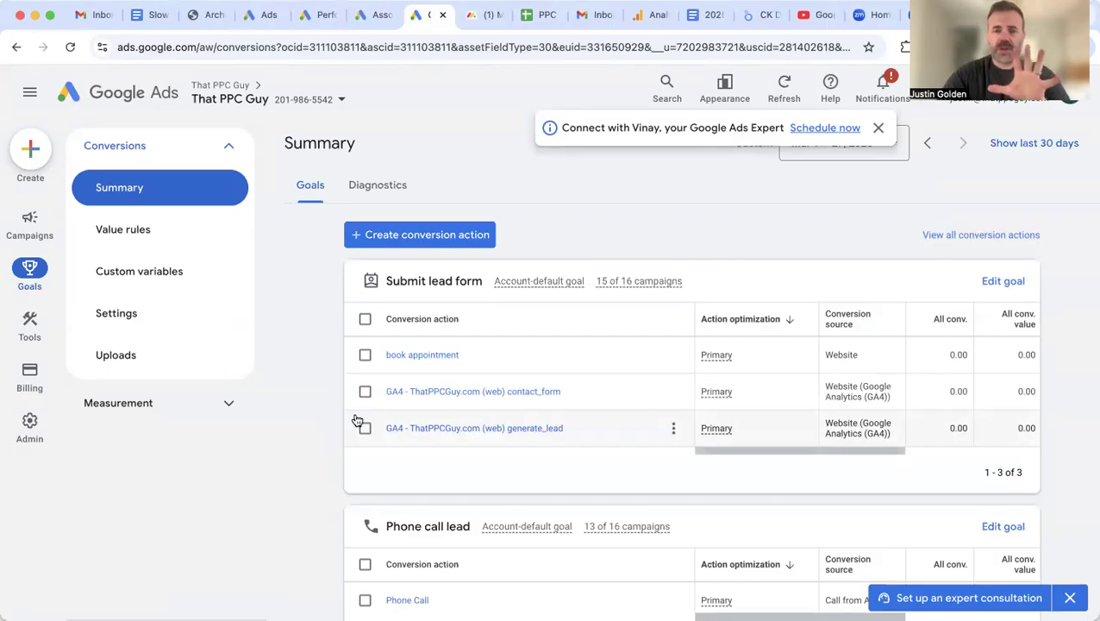
click(34, 217)
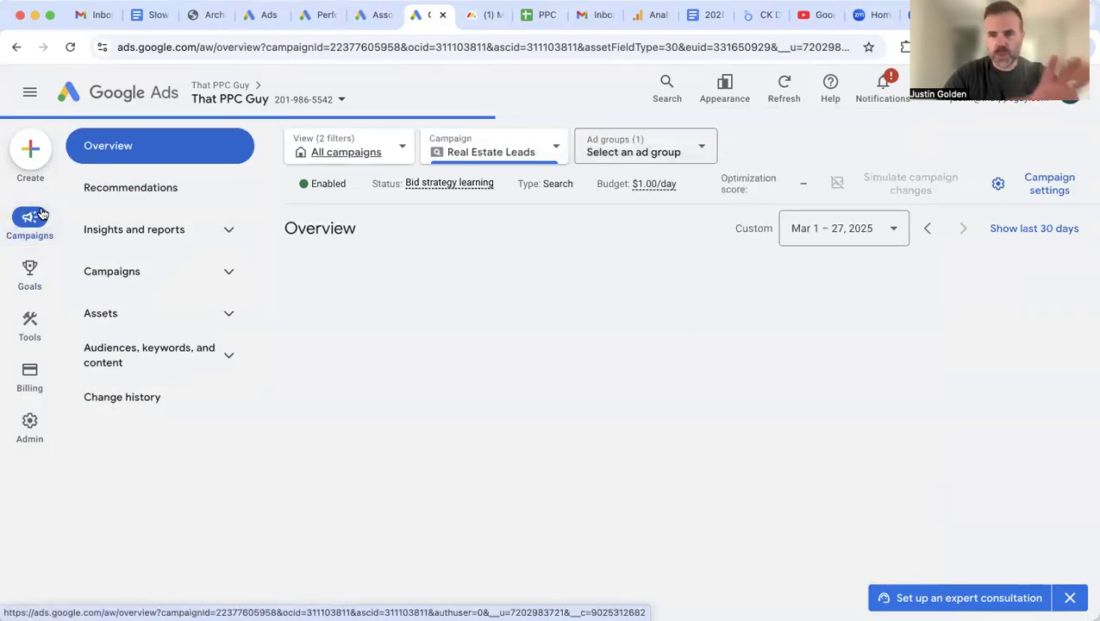